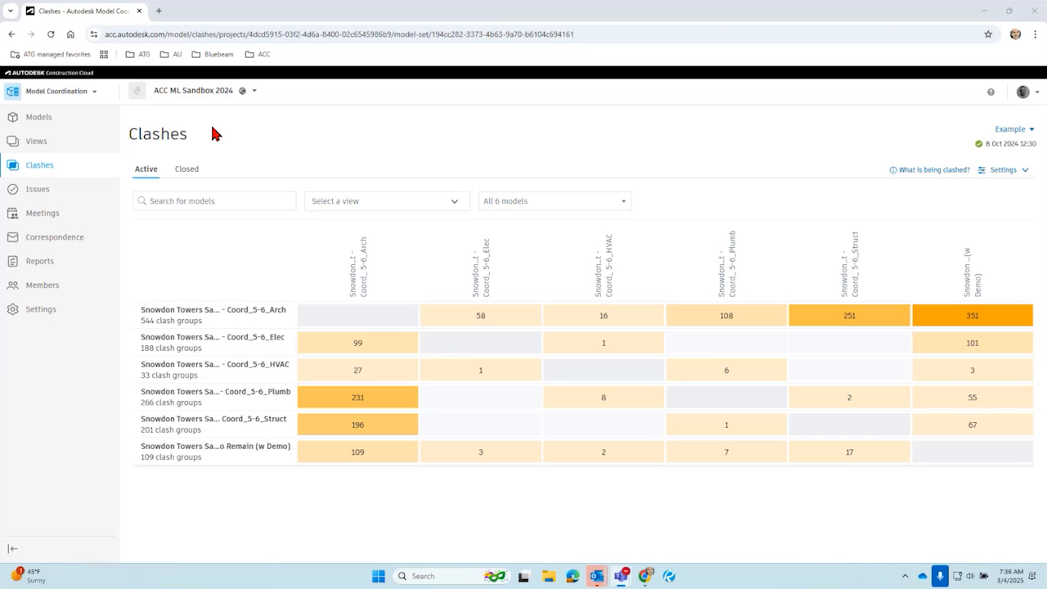
Step: Open the ACC KL Sandbox project's files in a new browser tab from the saved ACC bookmarks
{"action": "left_click", "coordinate": [62, 95]}
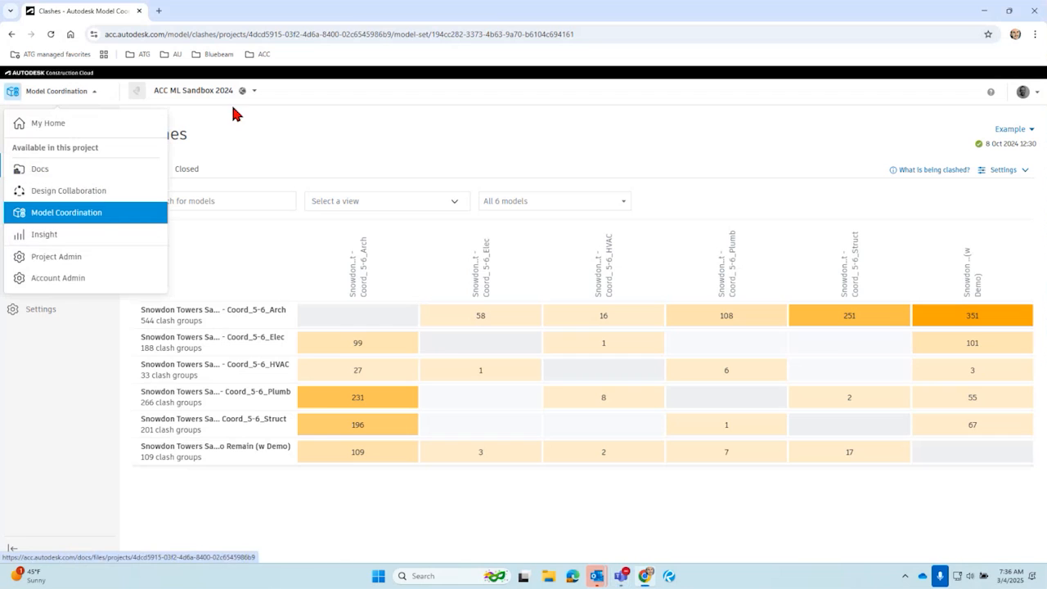
{"action": "left_click", "coordinate": [159, 10]}
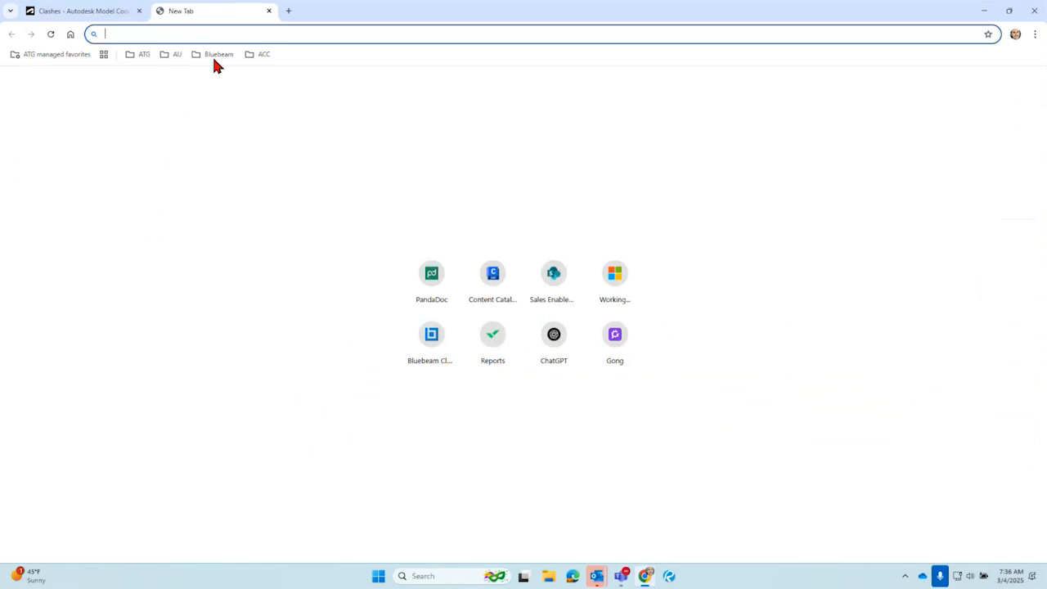
{"action": "left_click", "coordinate": [258, 54]}
{"action": "left_click", "coordinate": [278, 78]}
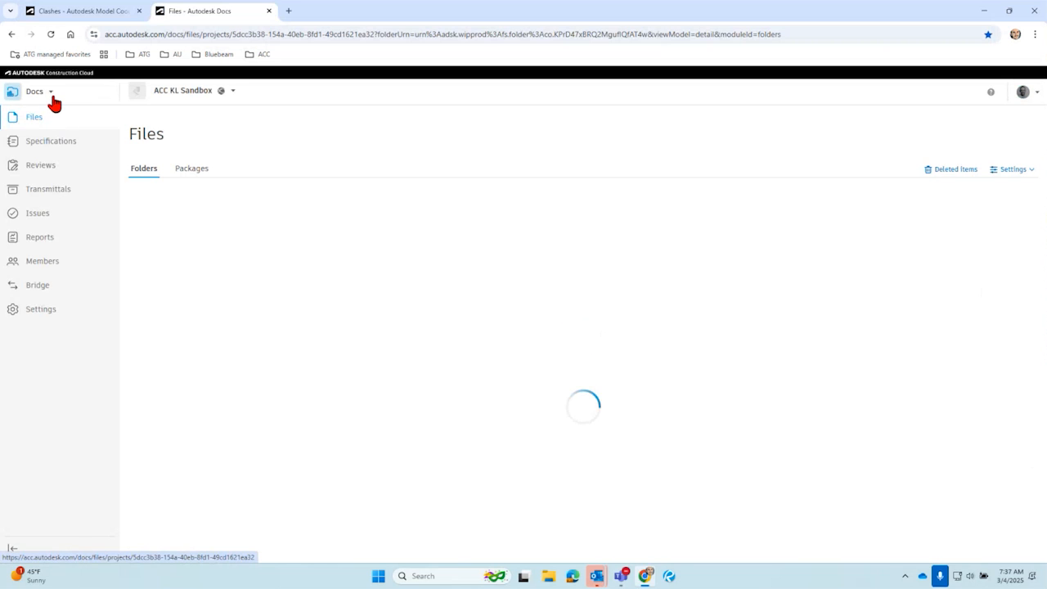
Step: Review the list of modules available in the ACC KL Sandbox project
{"action": "left_click", "coordinate": [49, 95]}
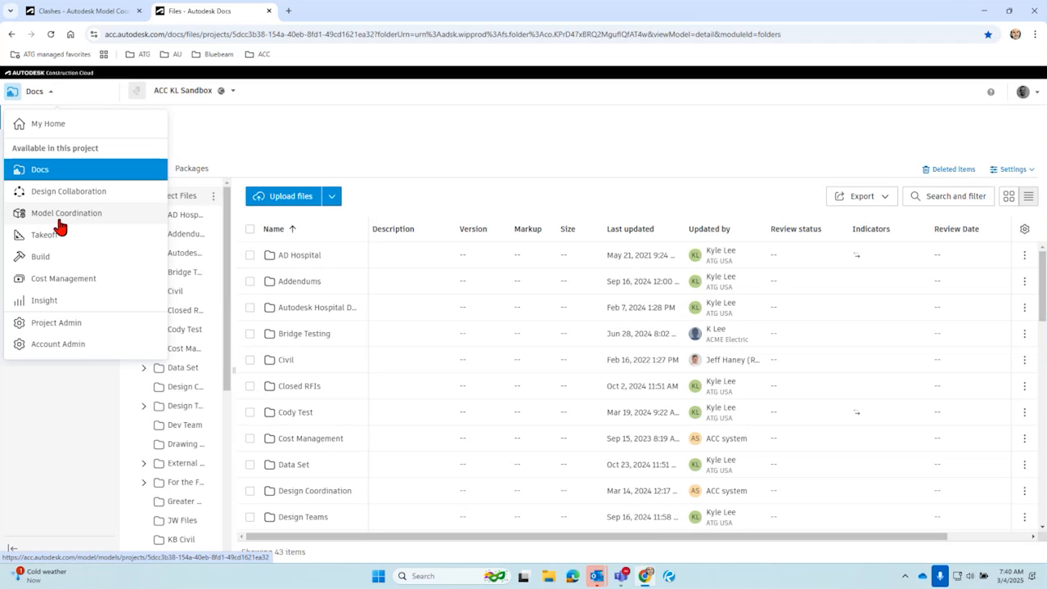
{"action": "left_click", "coordinate": [296, 148]}
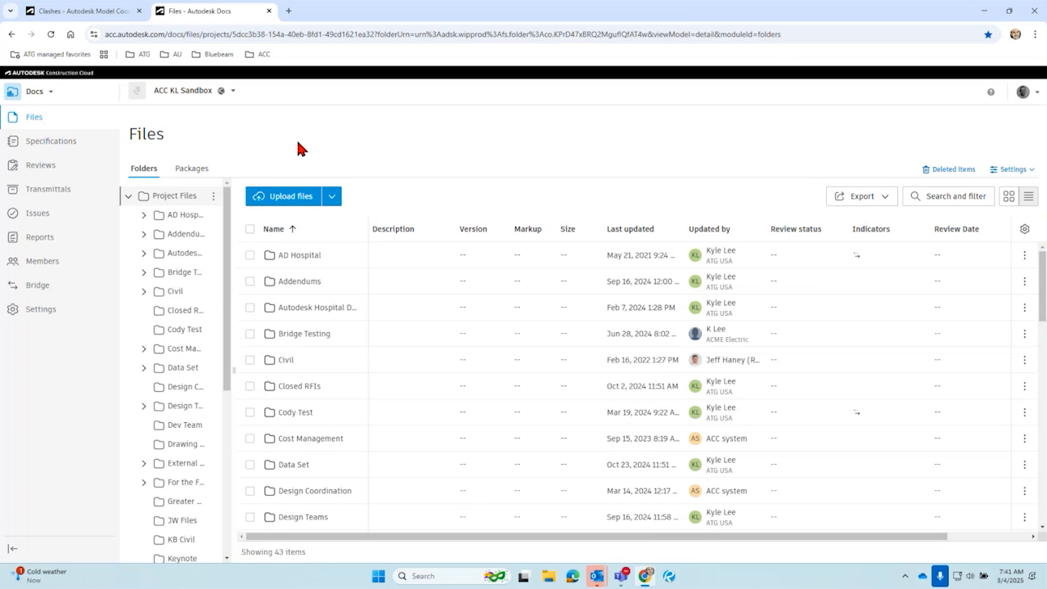
{"action": "left_click", "coordinate": [34, 96]}
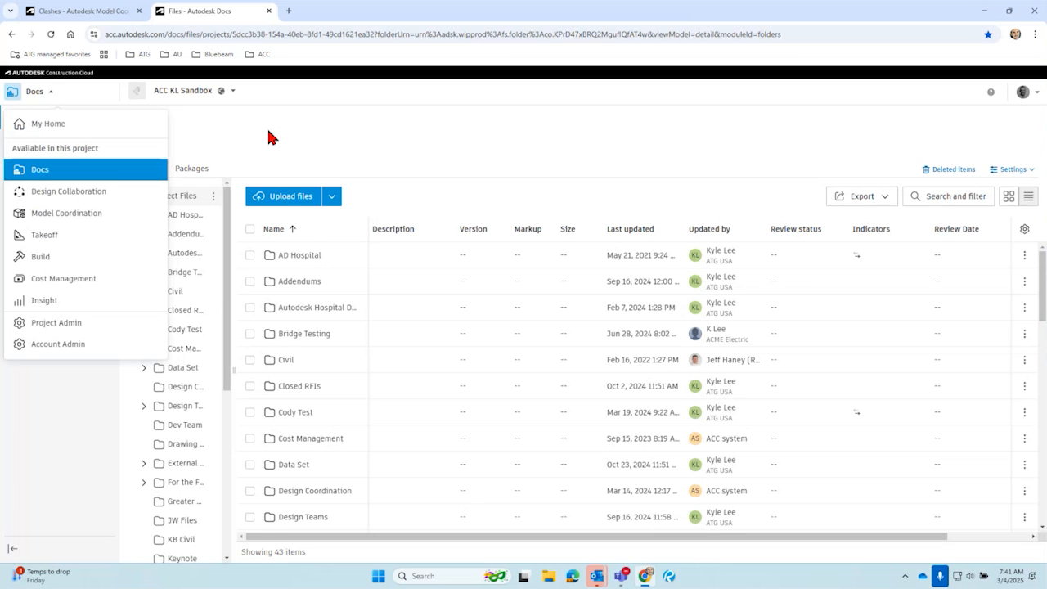
{"action": "left_click", "coordinate": [274, 138]}
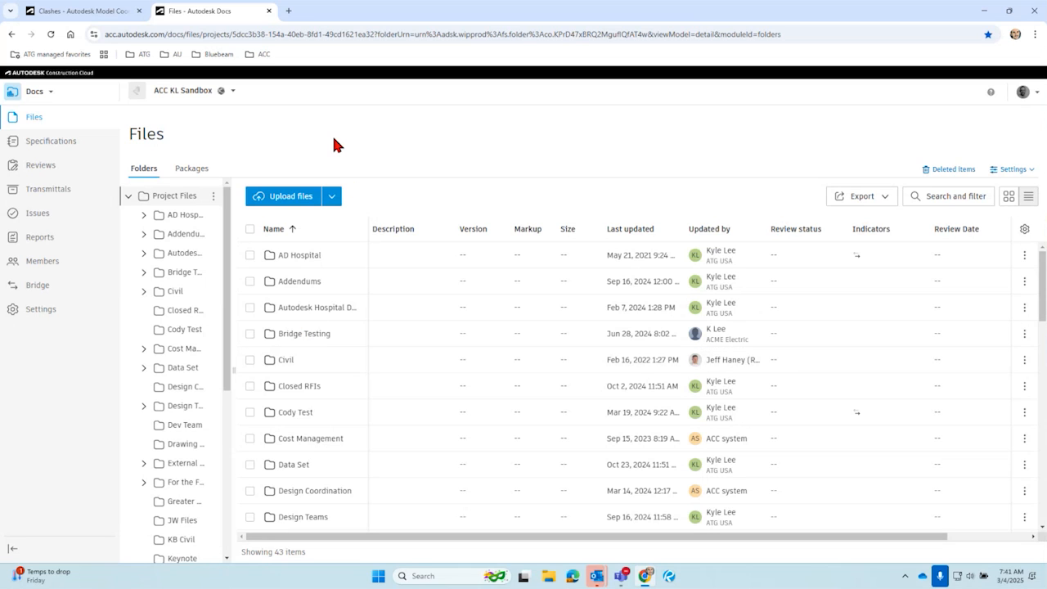
Step: Return to the ACC ML Sandbox 2024 clashes and review the modules available in that project
{"action": "left_click", "coordinate": [90, 11]}
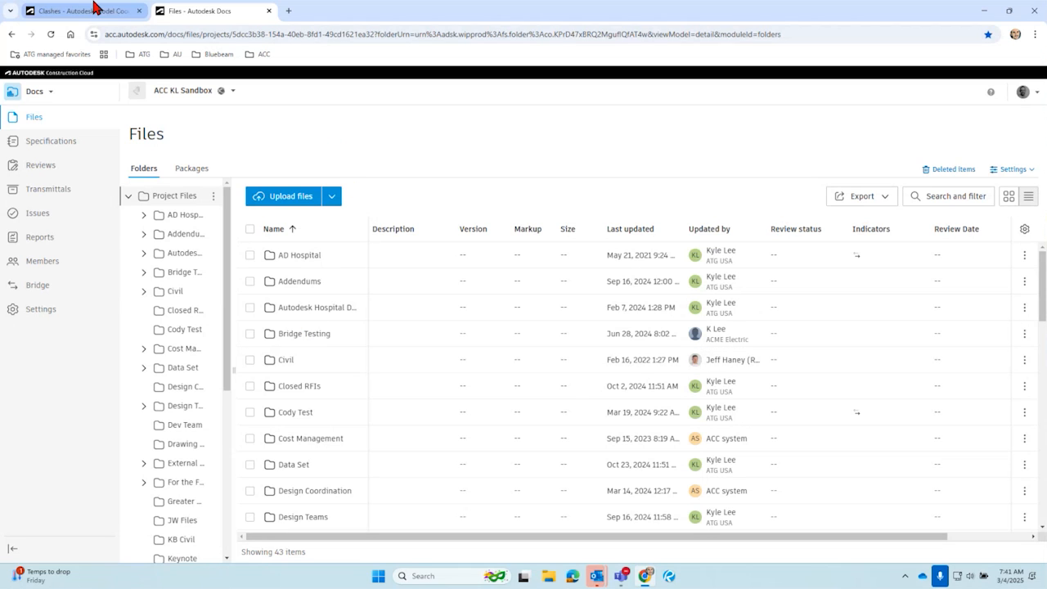
{"action": "left_click", "coordinate": [392, 152]}
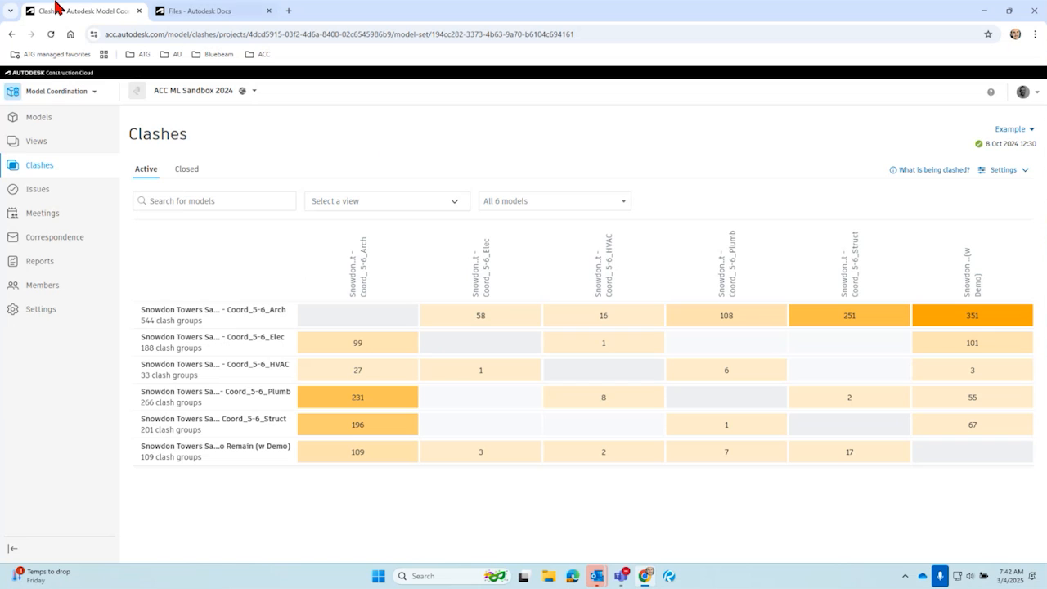
{"action": "left_click", "coordinate": [50, 93]}
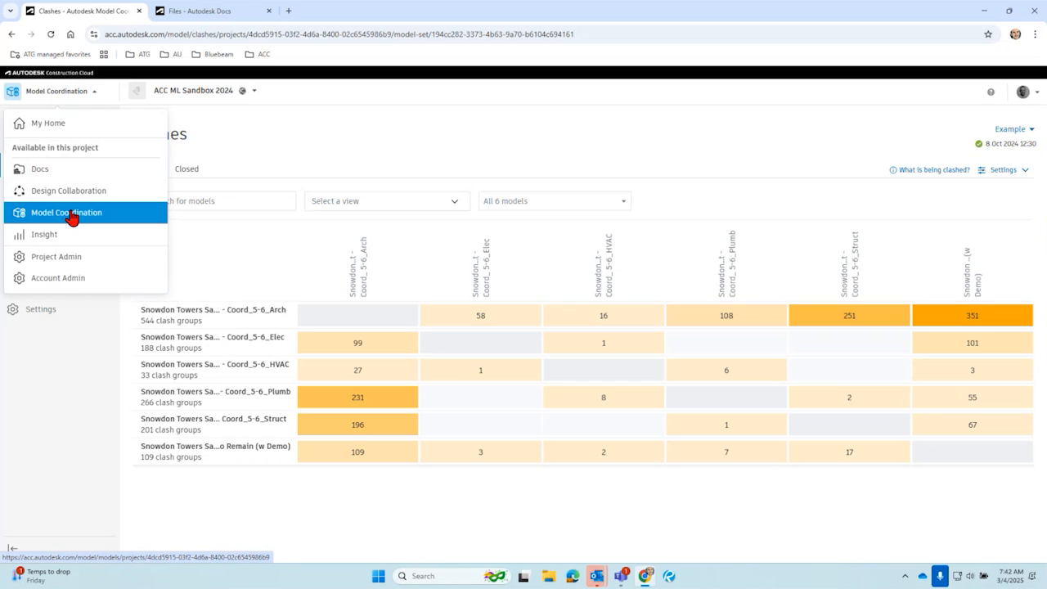
{"action": "left_click", "coordinate": [321, 145]}
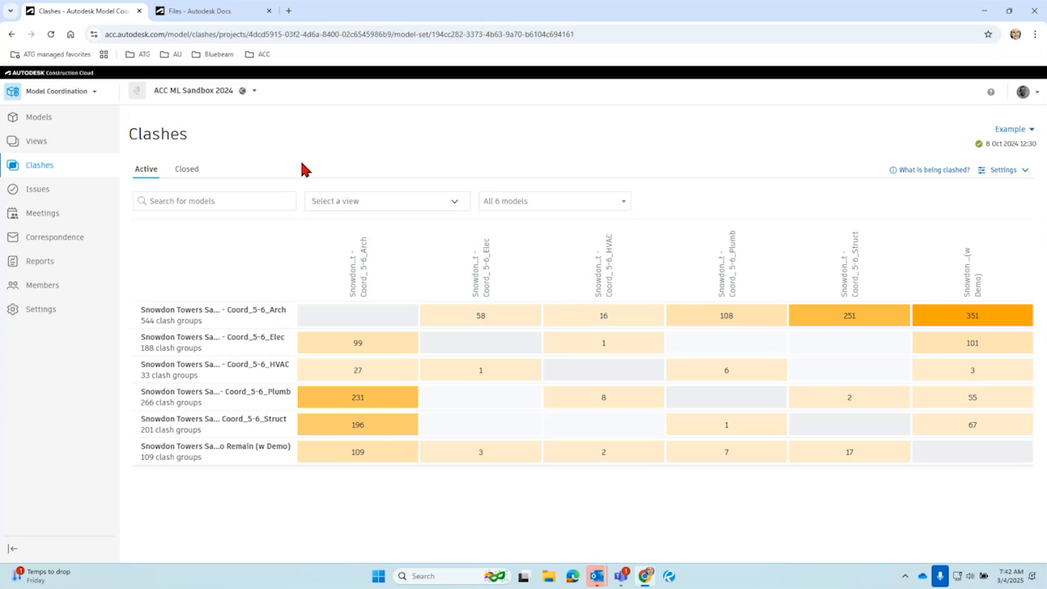
{"action": "left_click", "coordinate": [63, 92]}
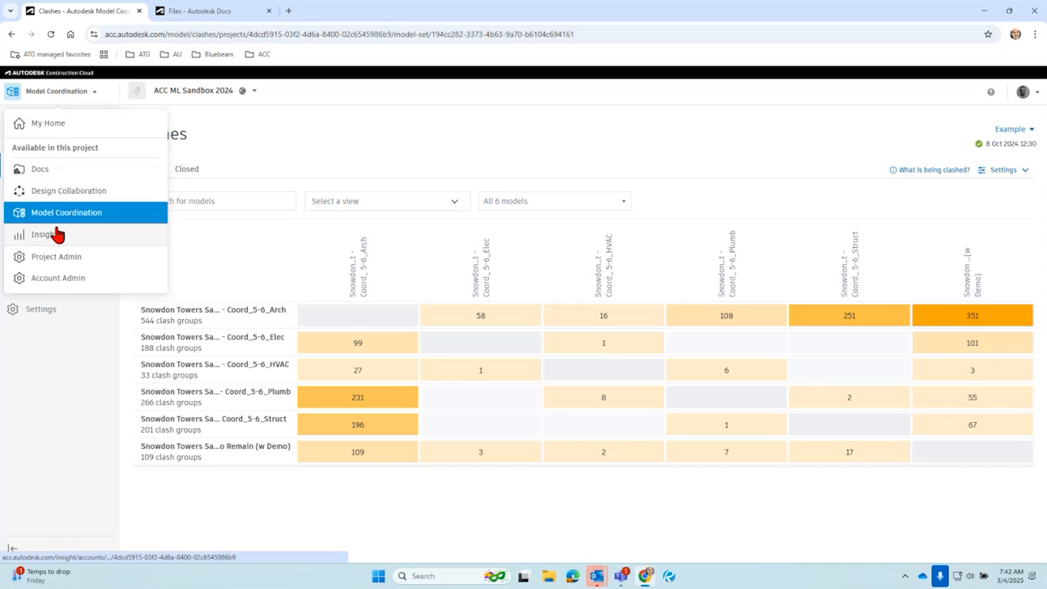
{"action": "left_click", "coordinate": [349, 157]}
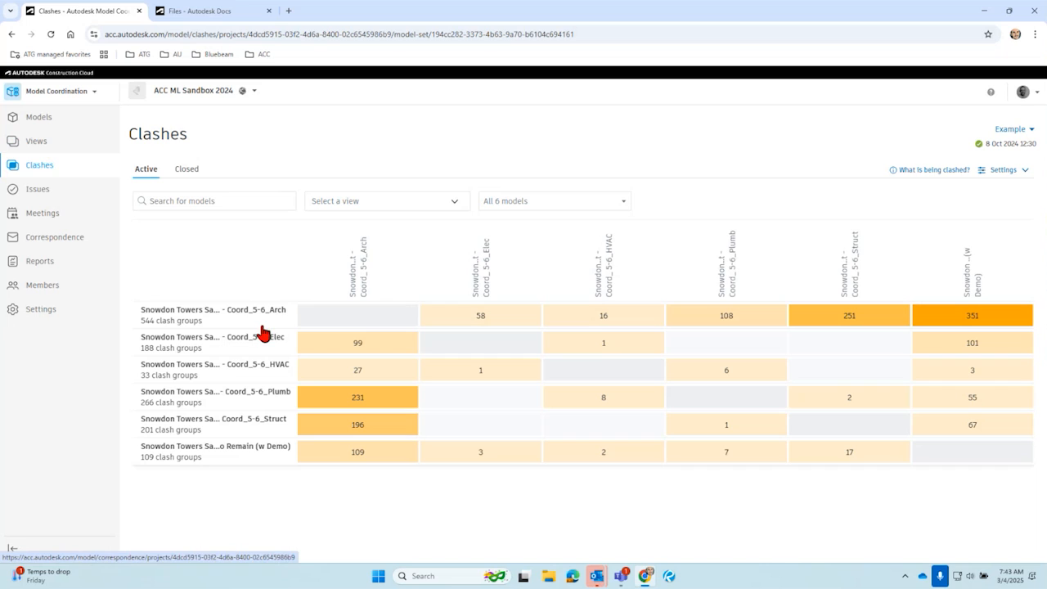
Step: Switch to Docs and open version V8 of the Snowdon Towers Sample Architectural model from the Architecture folder
{"action": "left_click", "coordinate": [87, 93]}
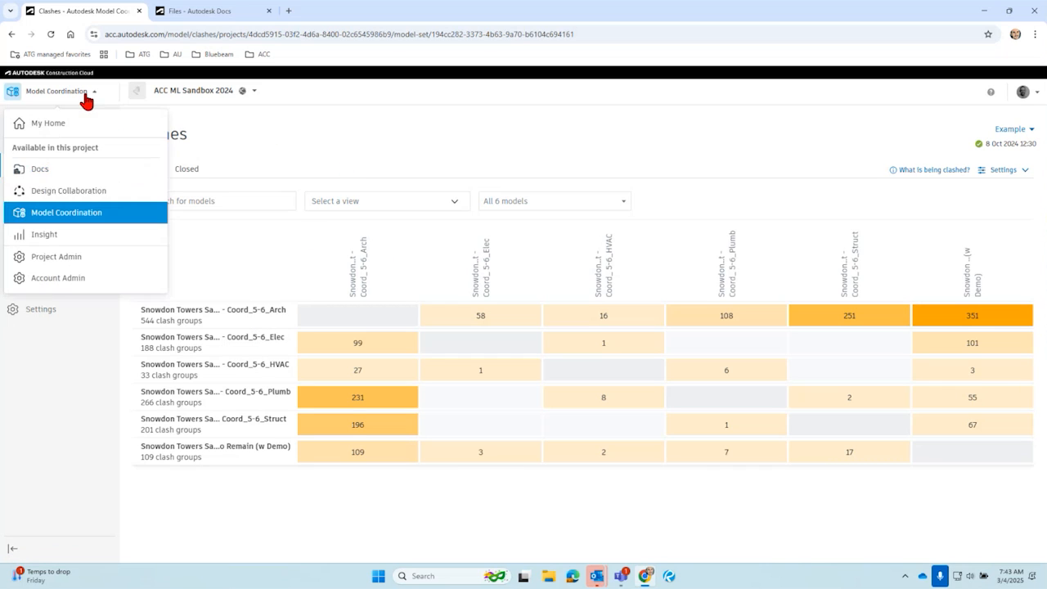
{"action": "left_click", "coordinate": [42, 175]}
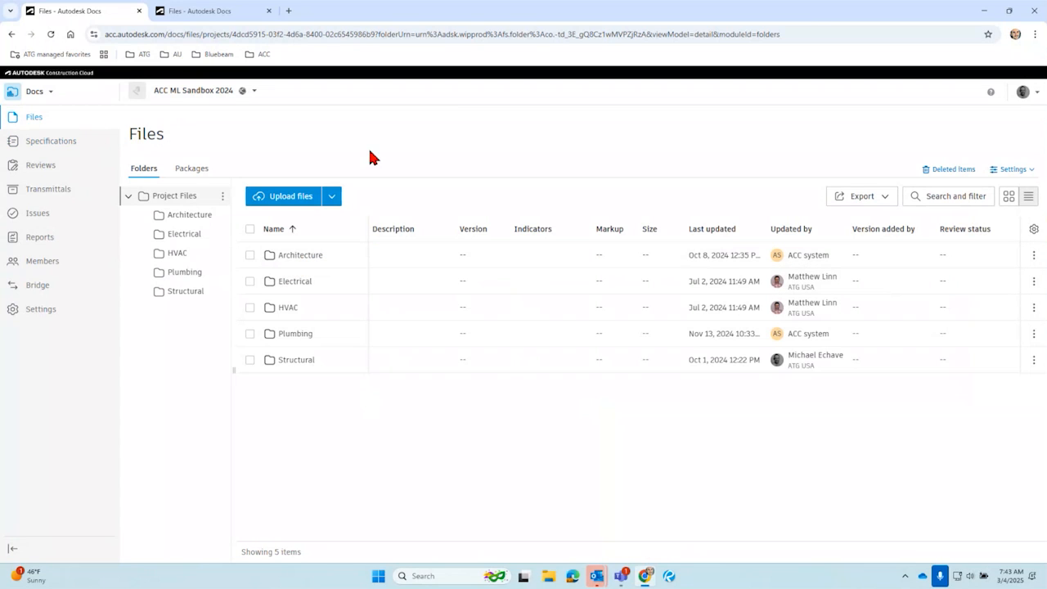
{"action": "left_click", "coordinate": [307, 260]}
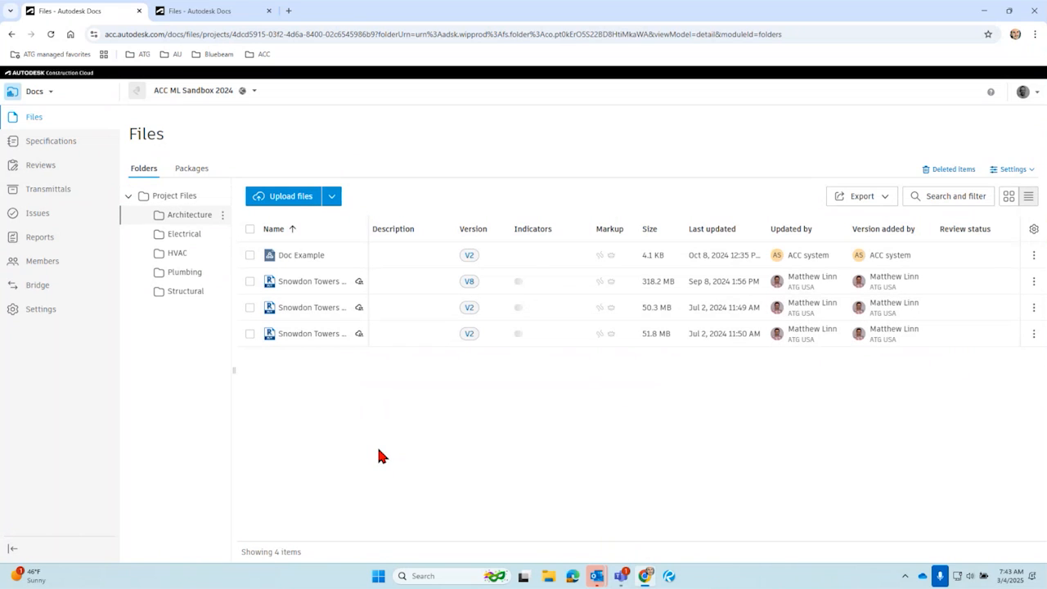
{"action": "left_click", "coordinate": [304, 286]}
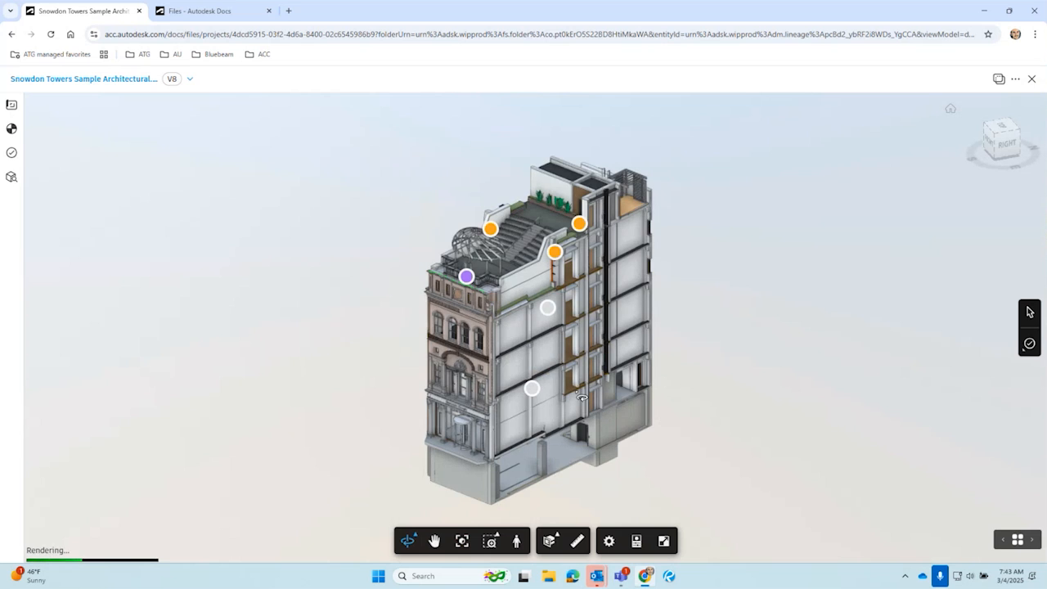
Step: Inspect the building's facade, side and roof in 3D from several angles, and return to the Architecture folder
{"action": "left_click_drag", "start_coordinate": [522, 395], "coordinate": [594, 415]}
{"action": "middle_click_drag", "start_coordinate": [673, 420], "coordinate": [572, 356]}
{"action": "left_click_drag", "start_coordinate": [484, 407], "coordinate": [627, 416]}
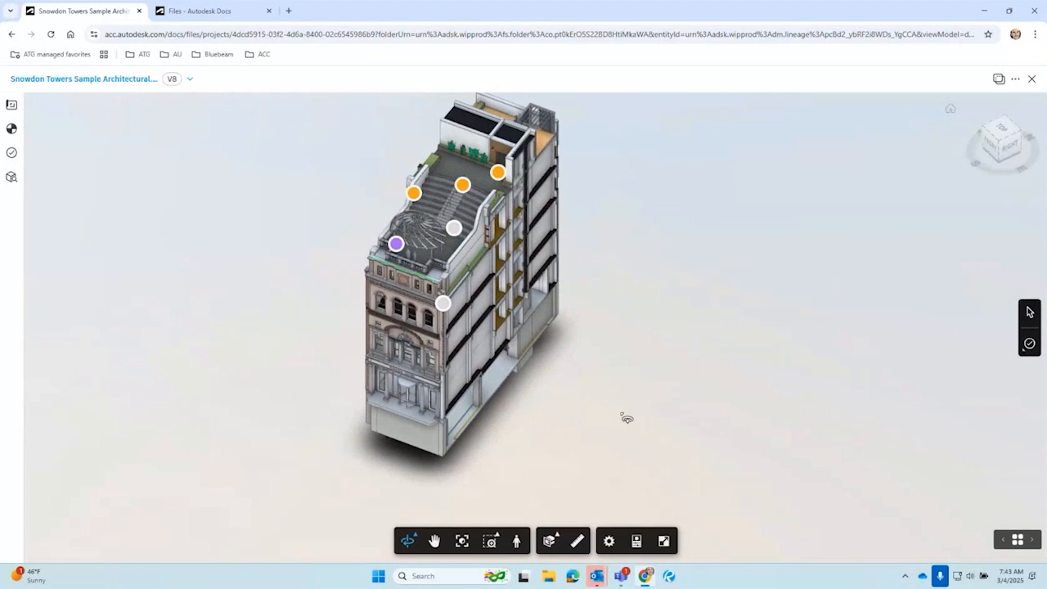
{"action": "left_click_drag", "start_coordinate": [356, 429], "coordinate": [555, 419]}
{"action": "left_click_drag", "start_coordinate": [525, 465], "coordinate": [563, 458]}
{"action": "middle_click_drag", "start_coordinate": [563, 458], "coordinate": [620, 396]}
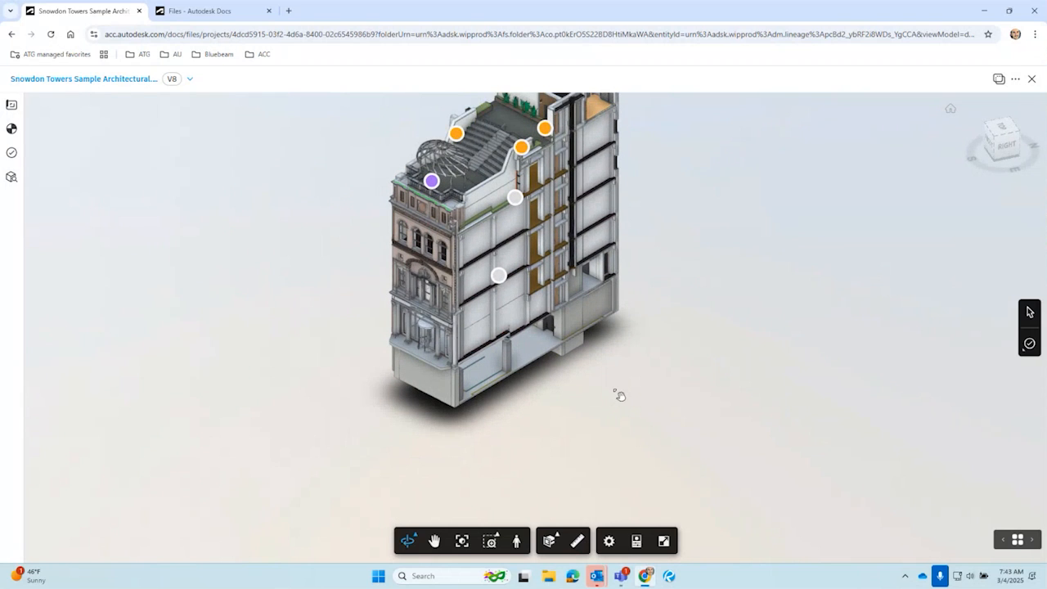
{"action": "left_click_drag", "start_coordinate": [619, 396], "coordinate": [648, 440]}
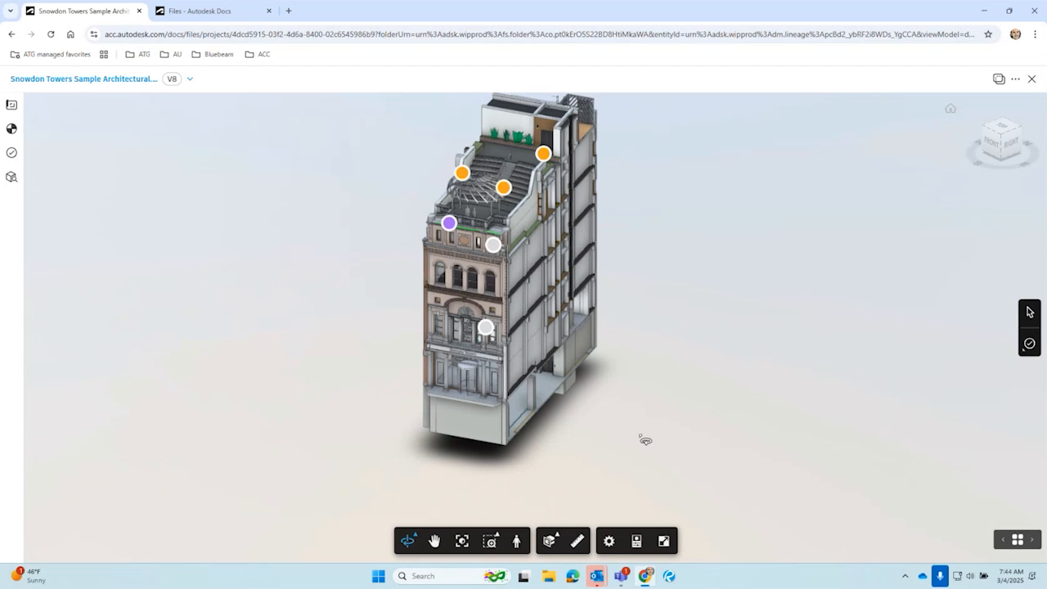
{"action": "left_click", "coordinate": [12, 35]}
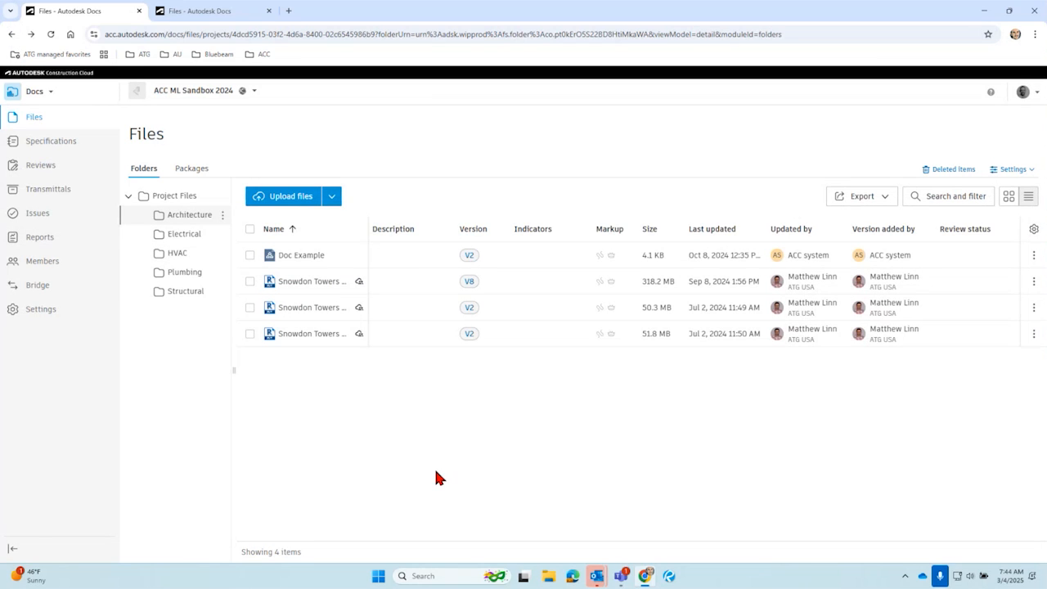
Step: Review the coordinated models and the saved views of the project in Model Coordination
{"action": "left_click", "coordinate": [45, 92]}
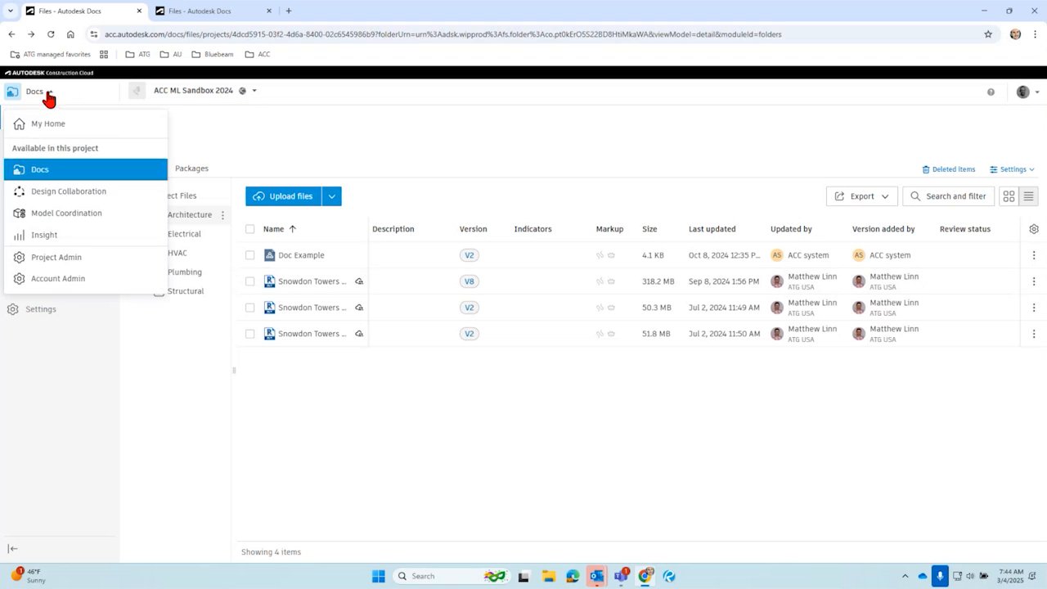
{"action": "left_click", "coordinate": [62, 215]}
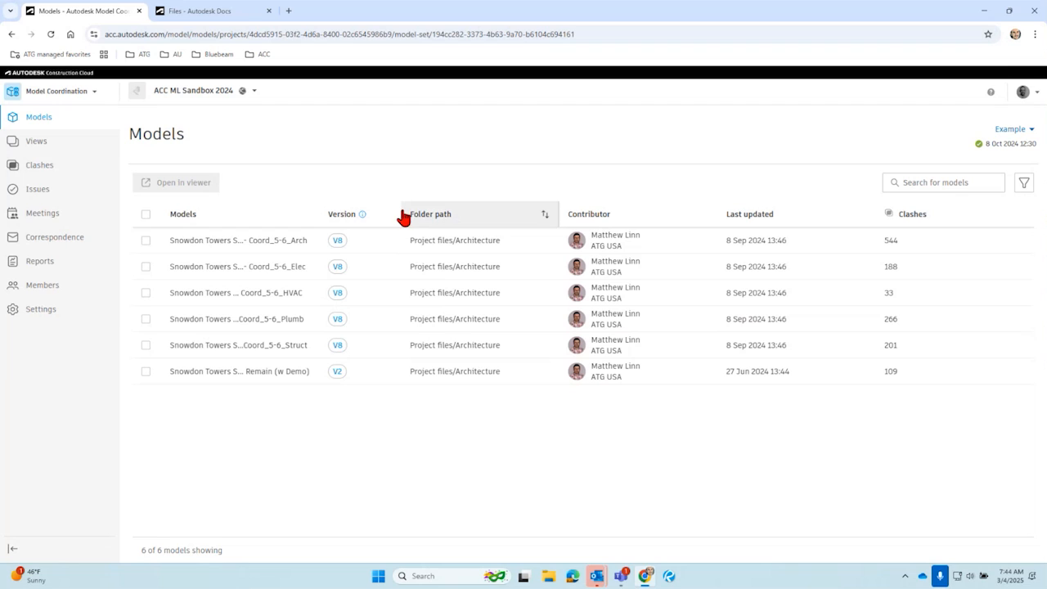
{"action": "left_click_drag", "start_coordinate": [401, 209], "coordinate": [575, 216]}
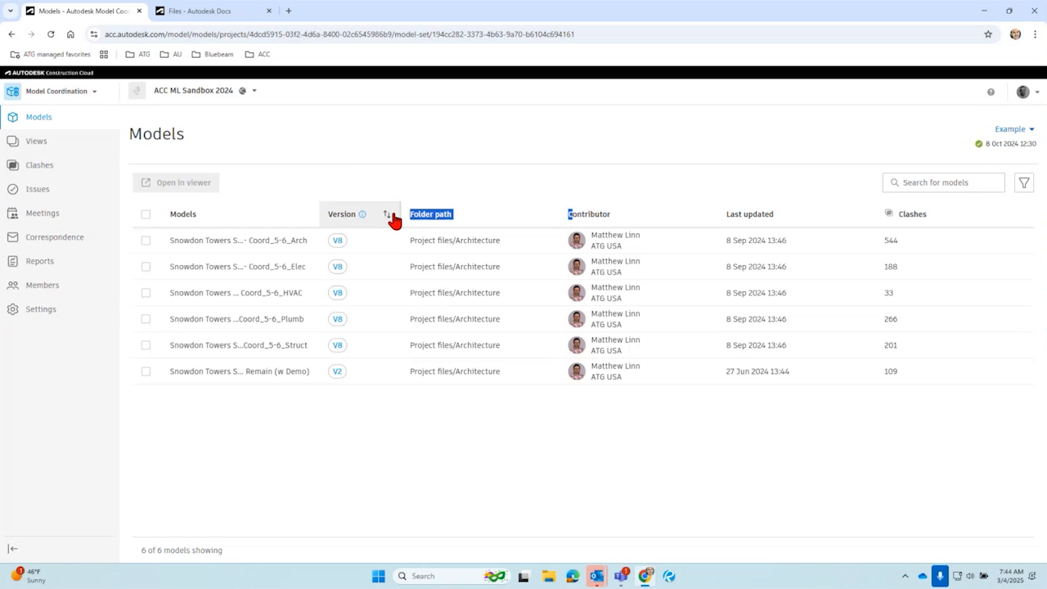
{"action": "left_click_drag", "start_coordinate": [400, 213], "coordinate": [443, 502]}
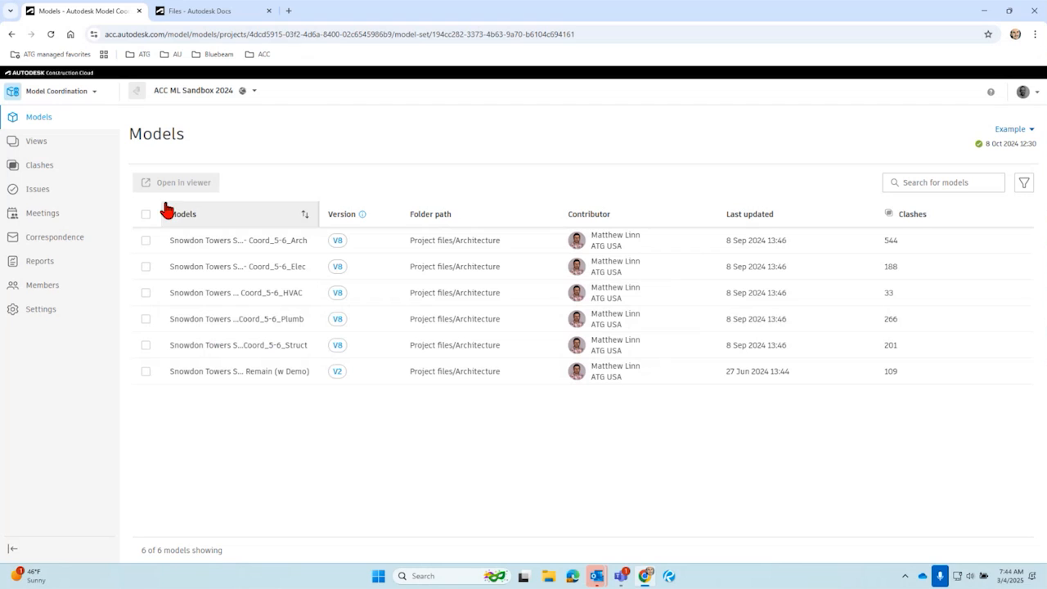
{"action": "left_click", "coordinate": [46, 148]}
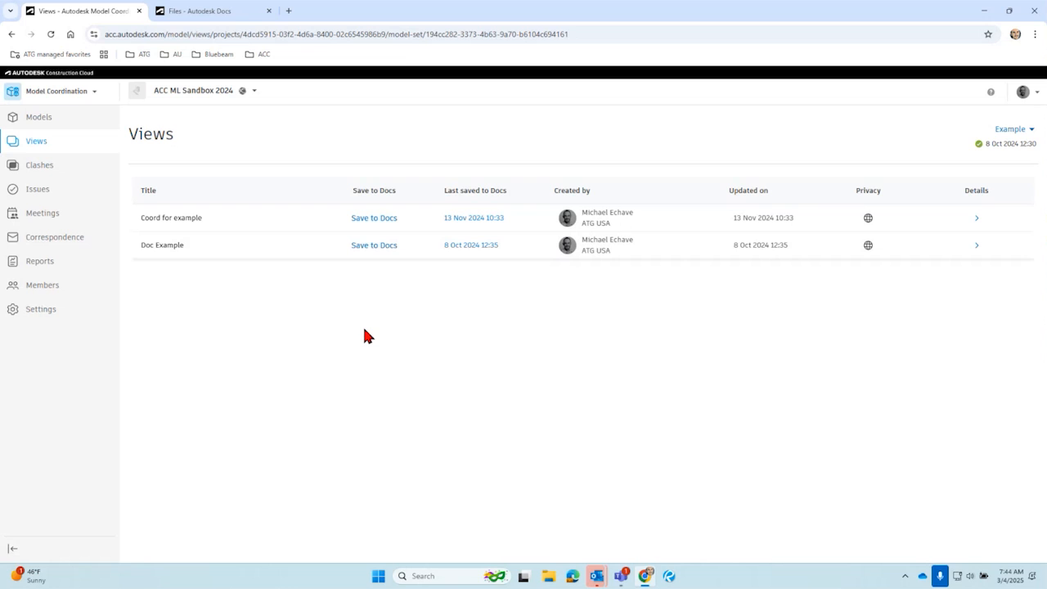
Step: Preview the object exclusion rule setup for the Coord_5-6_Struct model in the clash settings and leave it without saving
{"action": "left_click", "coordinate": [34, 167]}
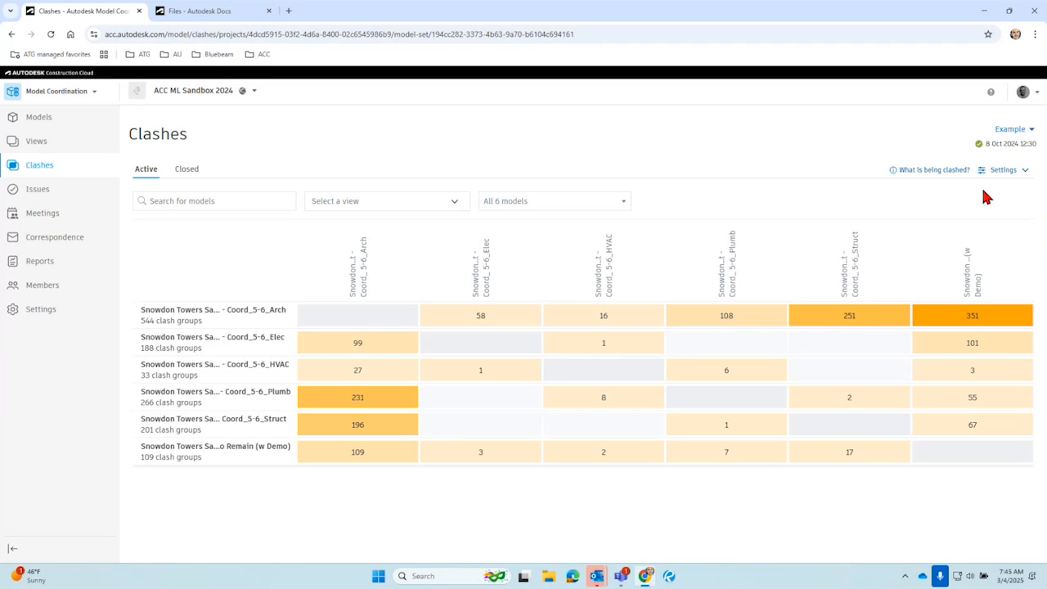
{"action": "left_click", "coordinate": [1007, 176]}
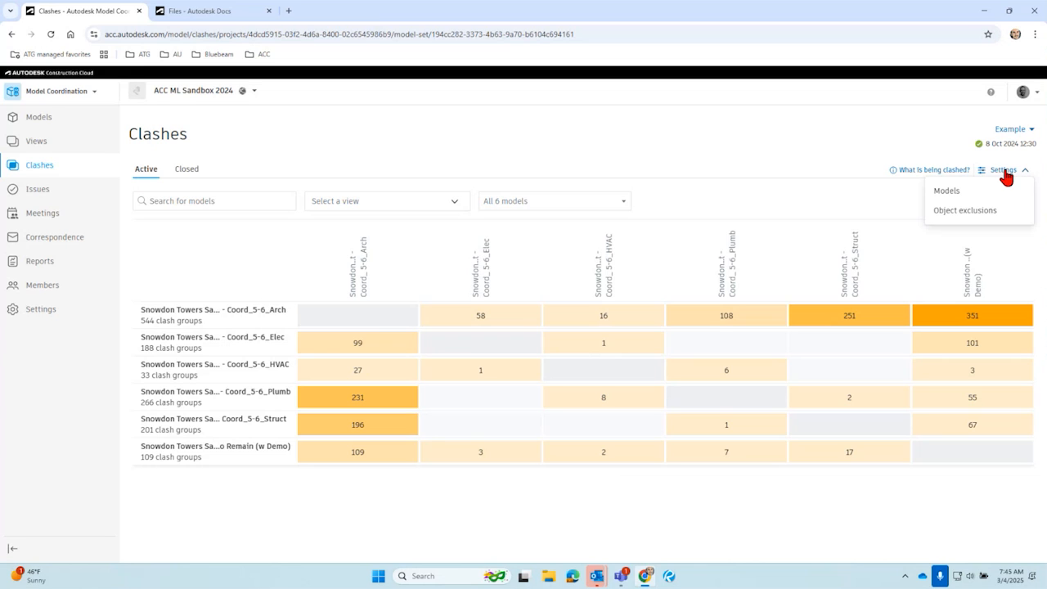
{"action": "left_click", "coordinate": [959, 214]}
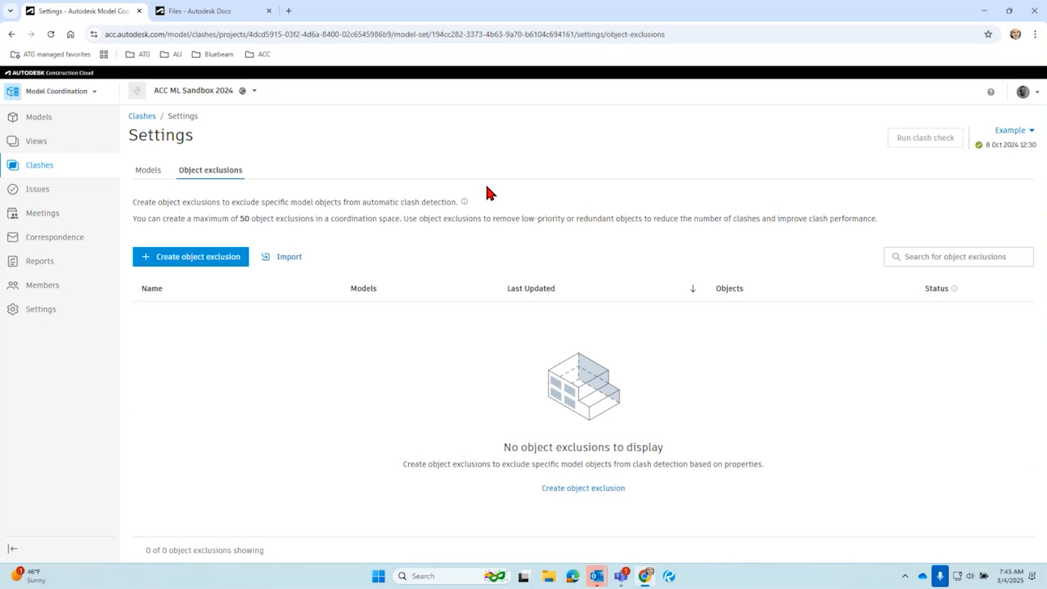
{"action": "left_click", "coordinate": [196, 263]}
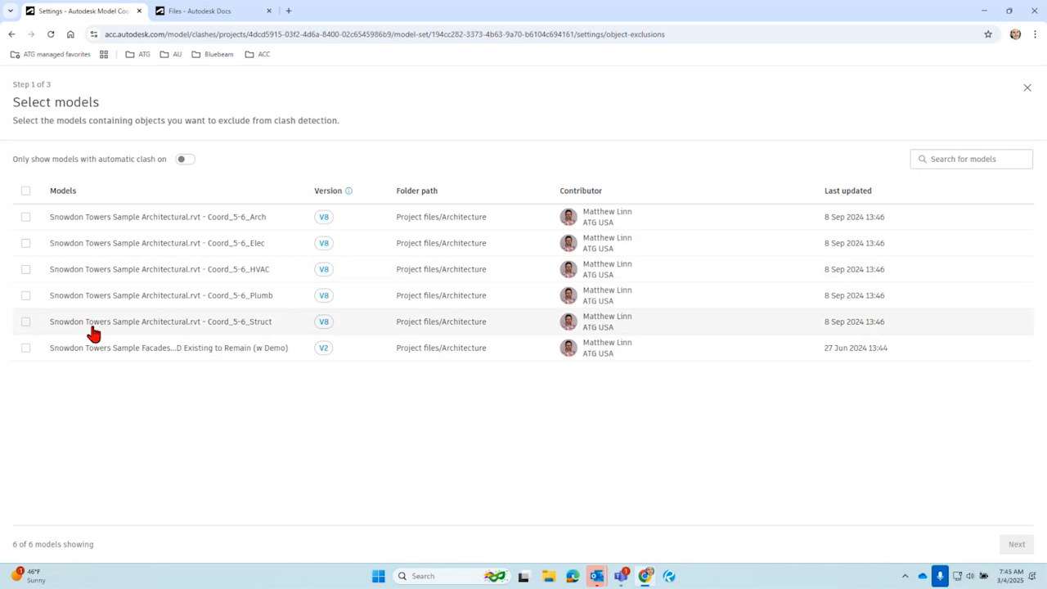
{"action": "left_click", "coordinate": [25, 322]}
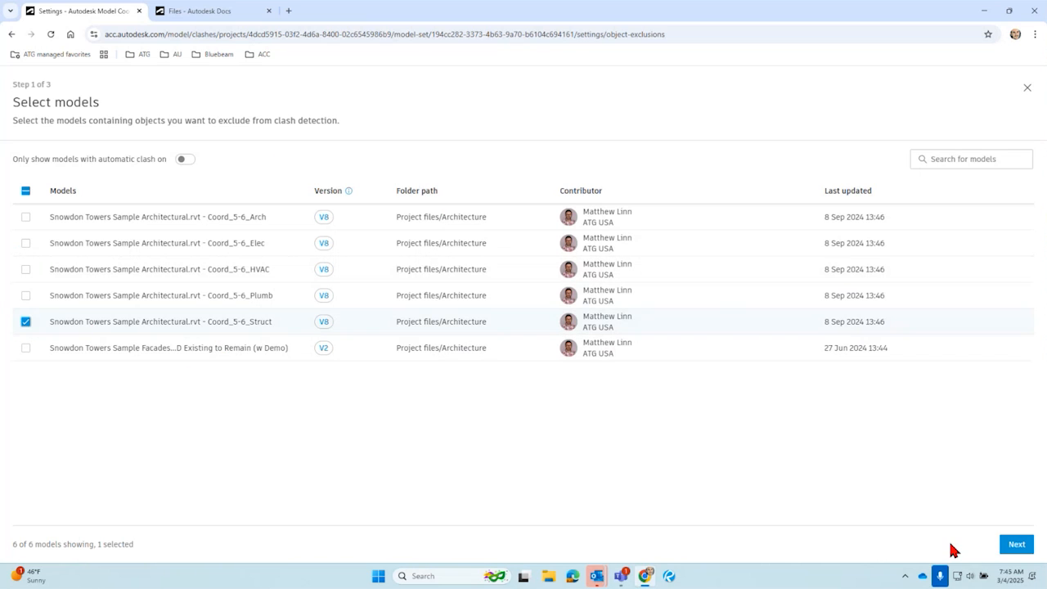
{"action": "left_click", "coordinate": [1015, 546]}
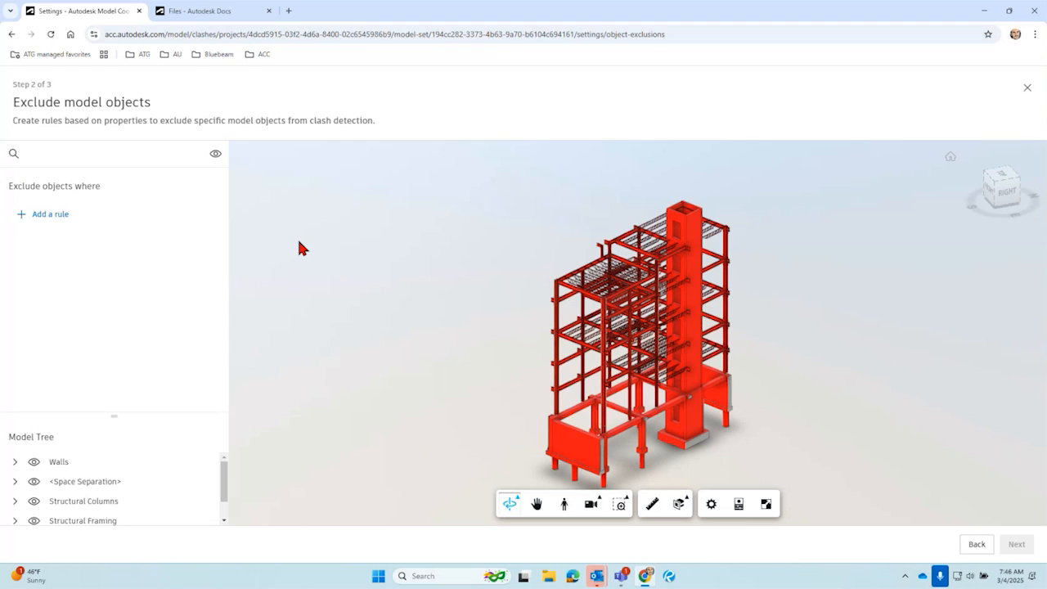
{"action": "left_click", "coordinate": [1026, 89]}
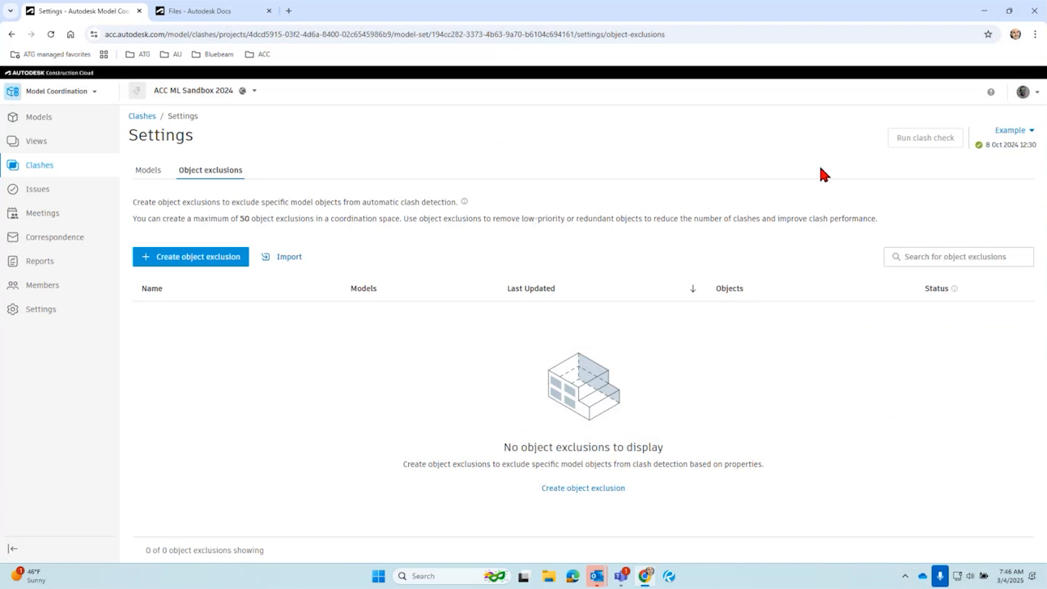
Step: Check the models' automatic clash detection settings and return to the clash matrix
{"action": "left_click", "coordinate": [148, 170]}
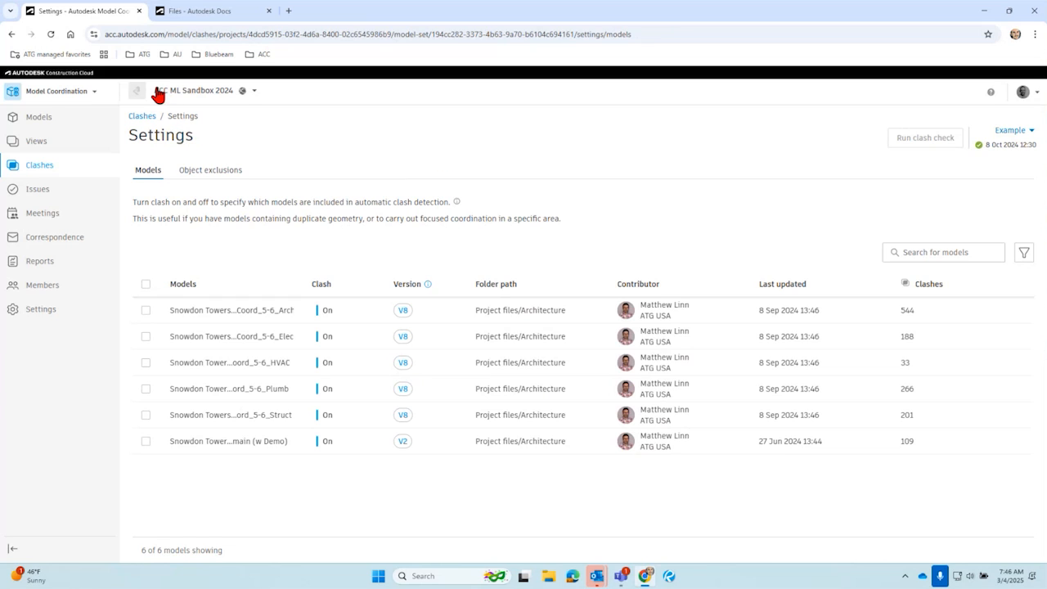
{"action": "left_click", "coordinate": [38, 166]}
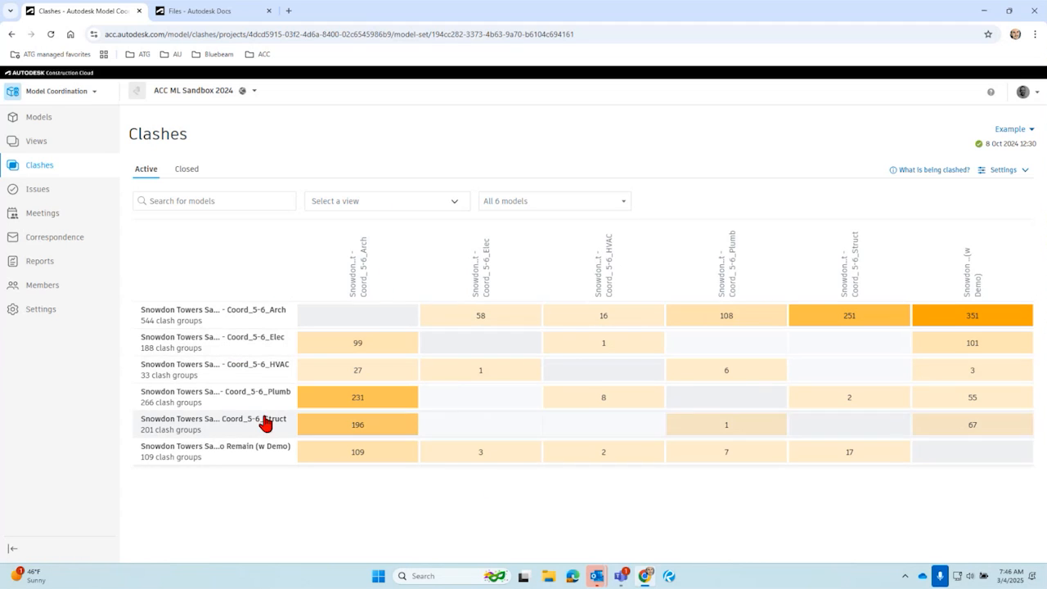
Step: Check the available coordination spaces and the model filter of the clash matrix, leaving both selections as they are
{"action": "mouse_move", "coordinate": [989, 146]}
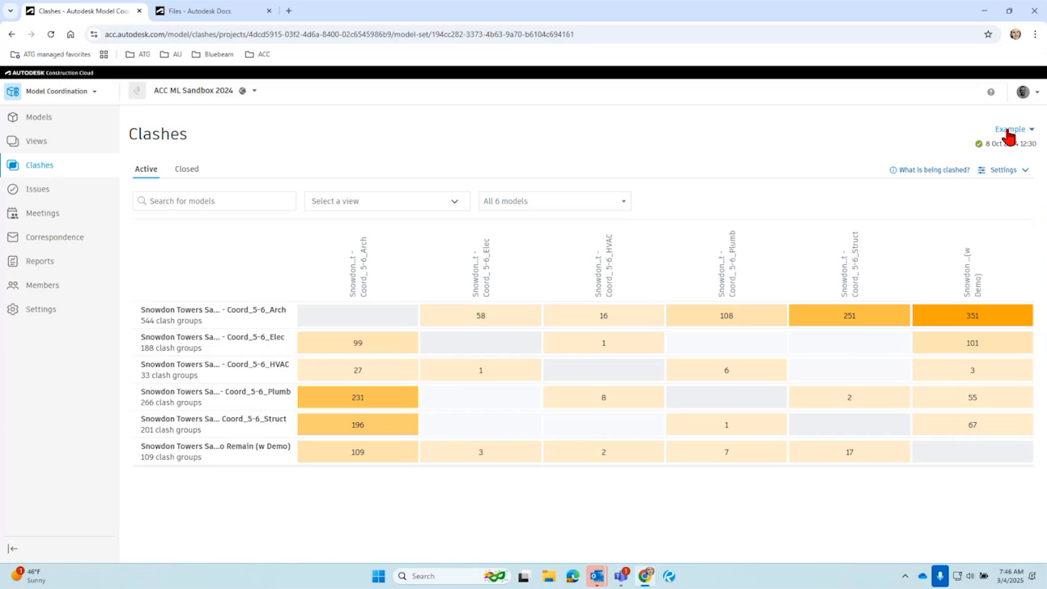
{"action": "left_click", "coordinate": [1011, 129]}
{"action": "left_click", "coordinate": [787, 155]}
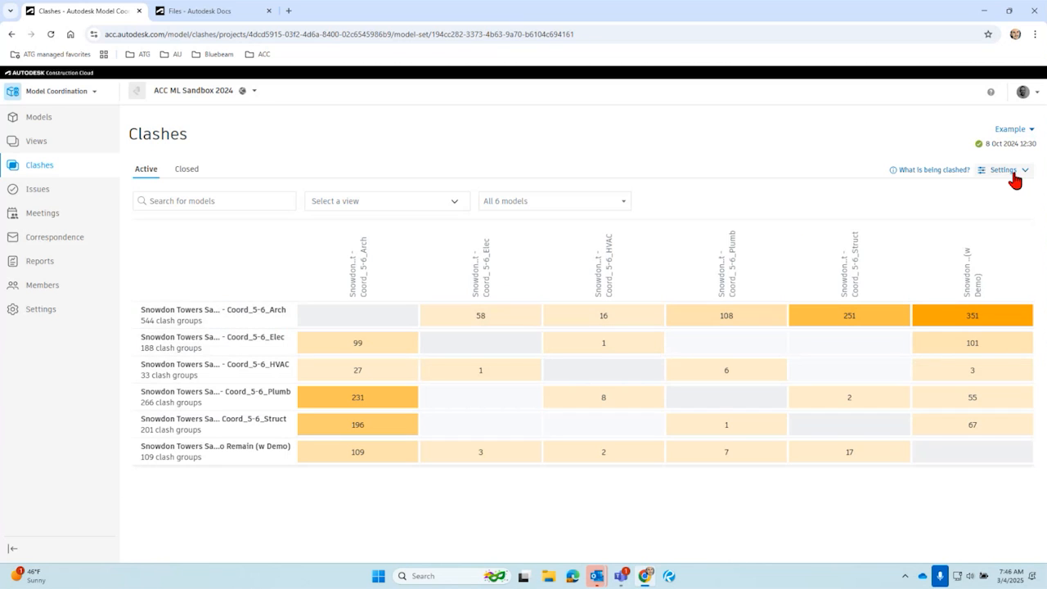
{"action": "left_click", "coordinate": [1007, 131]}
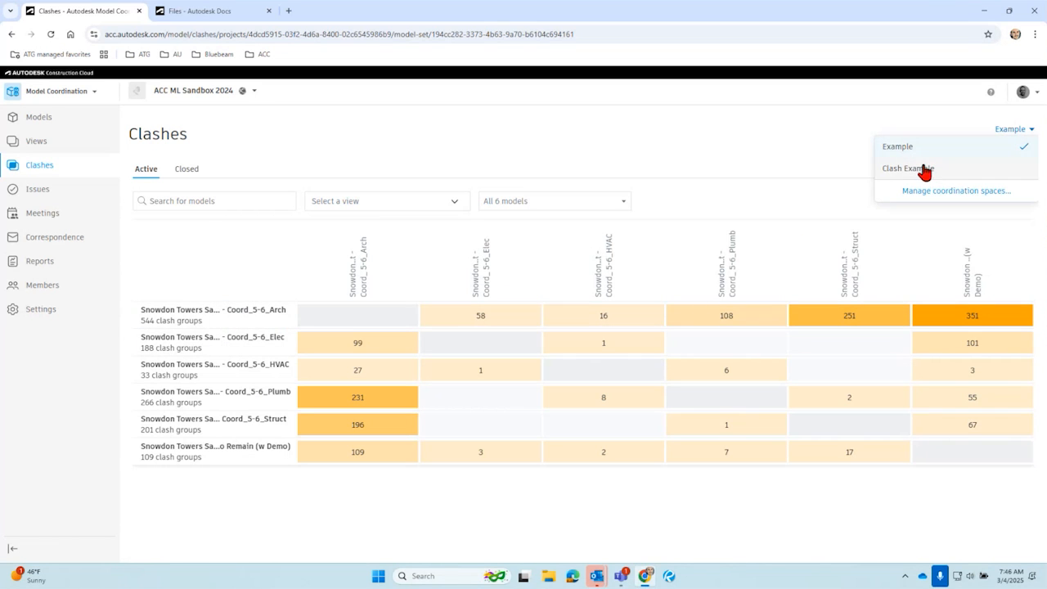
{"action": "left_click", "coordinate": [632, 117]}
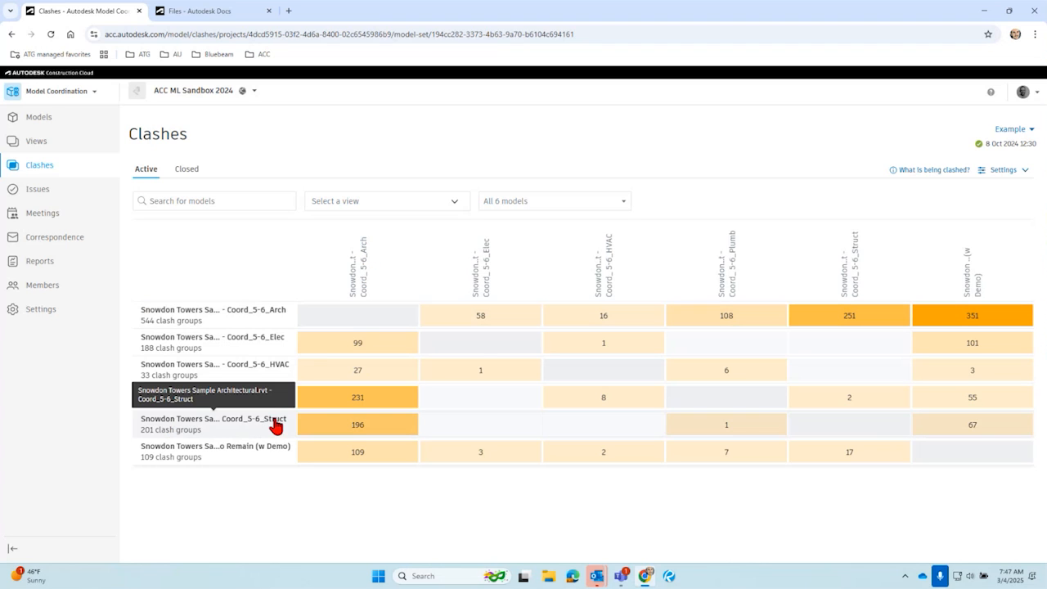
{"action": "left_click", "coordinate": [537, 205]}
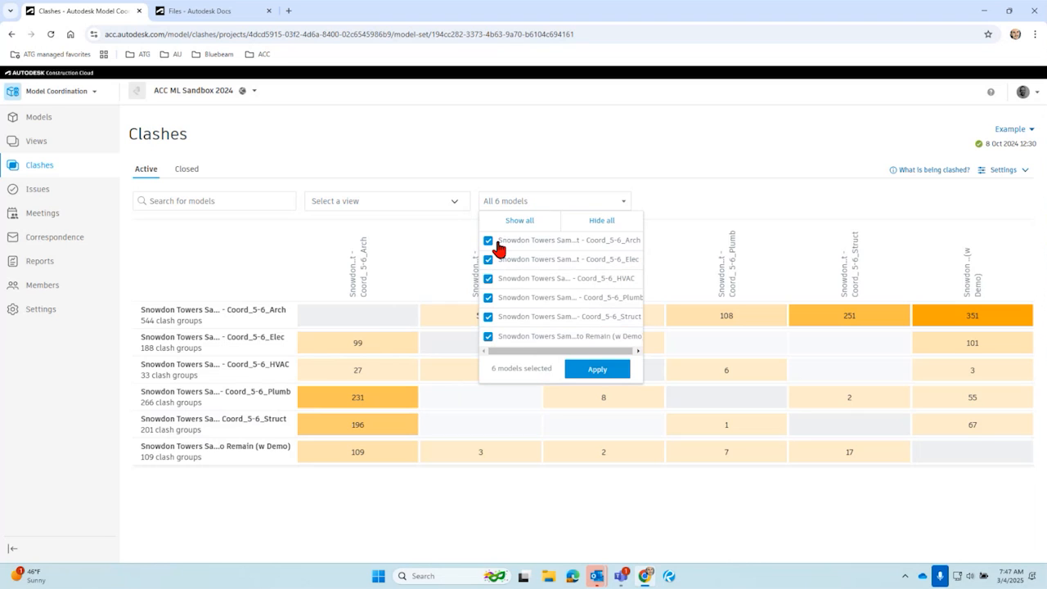
{"action": "left_click", "coordinate": [676, 205]}
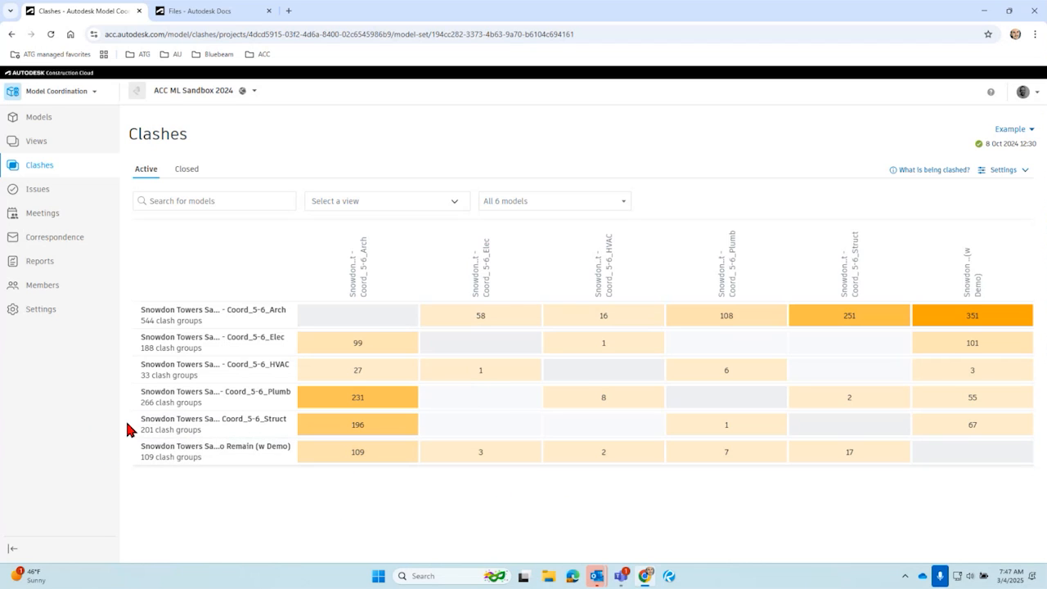
Step: Open the clashes of the Coord_5-6_Struct model against Coord_5-6_Arch and inspect the building in 3D from several sides
{"action": "left_click", "coordinate": [354, 432]}
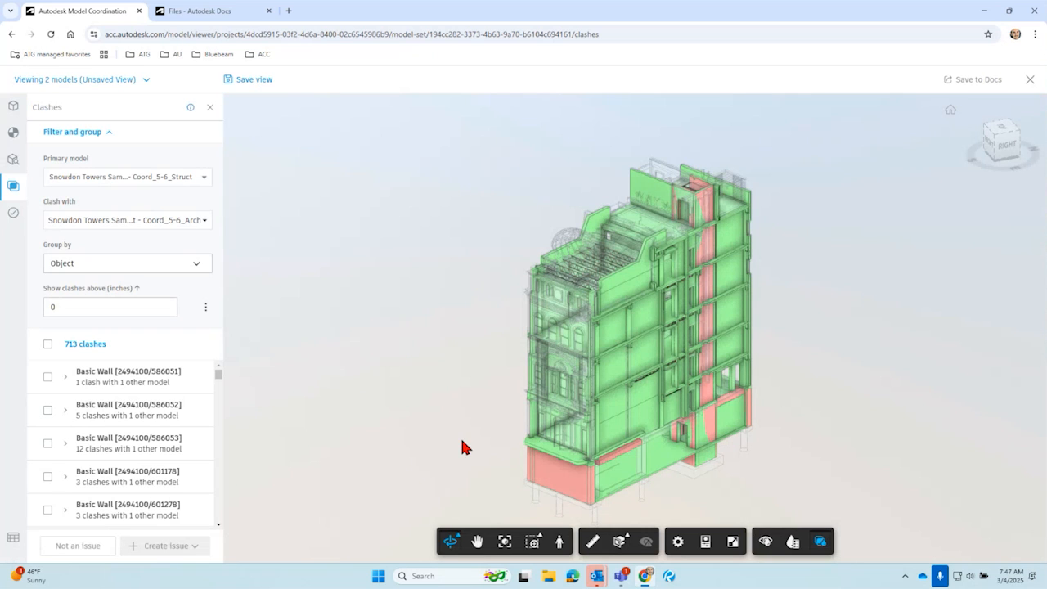
{"action": "left_click_drag", "start_coordinate": [505, 438], "coordinate": [624, 351]}
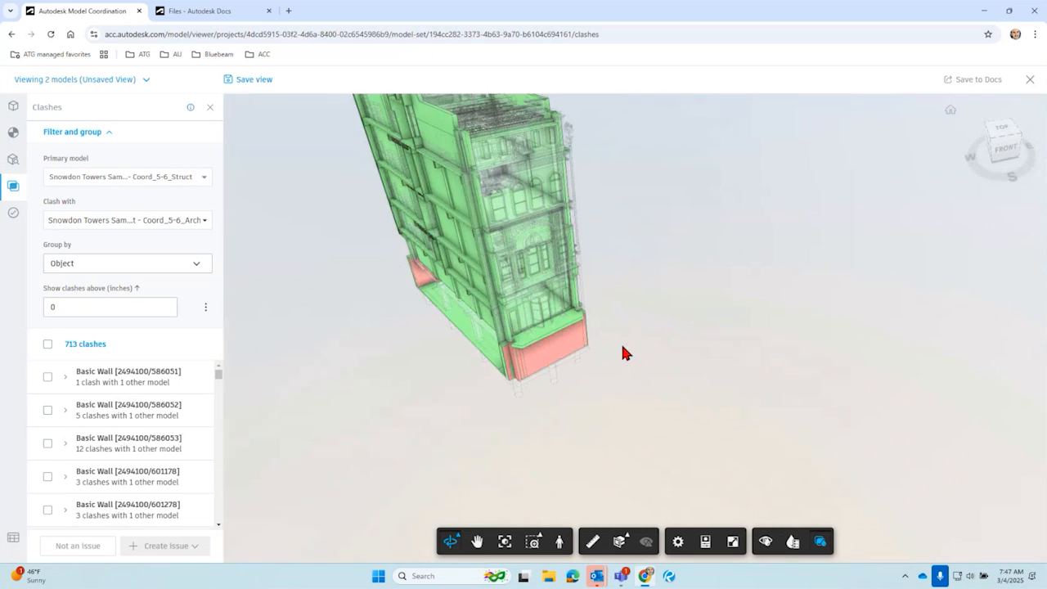
{"action": "left_click_drag", "start_coordinate": [685, 311], "coordinate": [561, 439]}
{"action": "left_click_drag", "start_coordinate": [297, 410], "coordinate": [563, 401]}
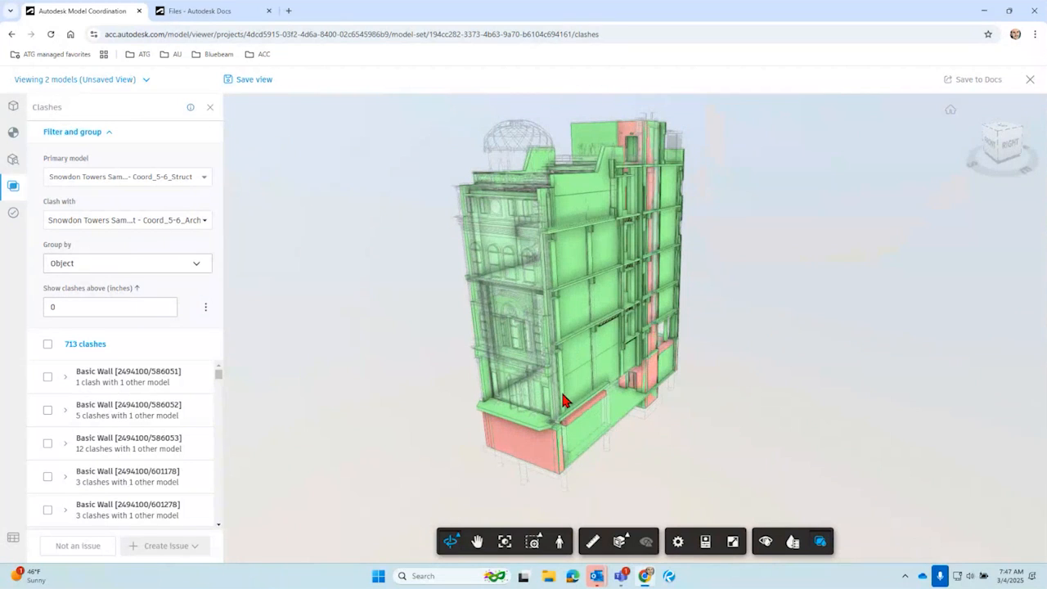
{"action": "left_click_drag", "start_coordinate": [762, 327], "coordinate": [696, 329]}
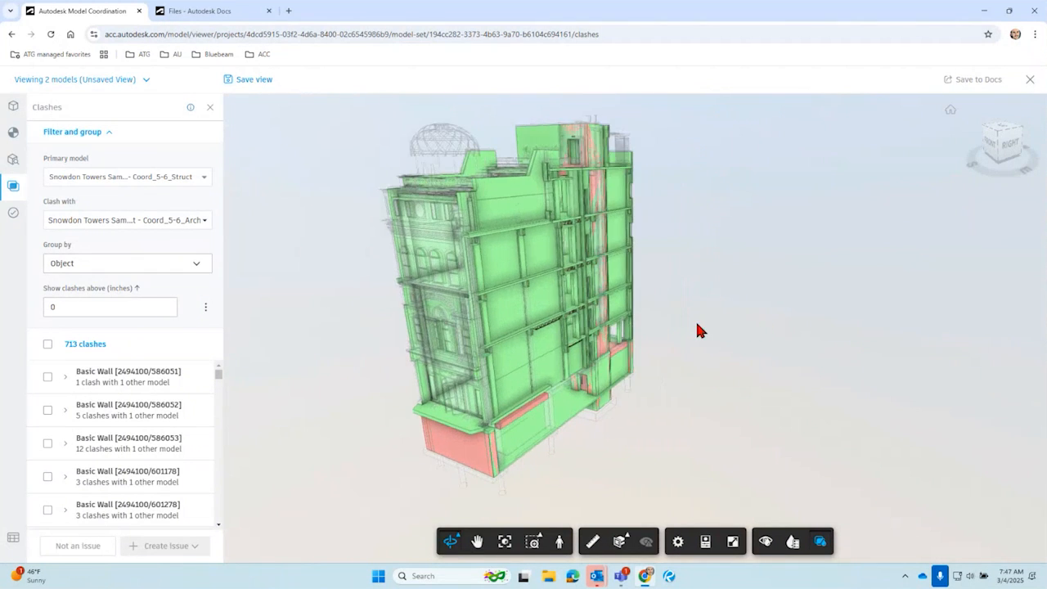
Step: Switch to Docs, open Autodesk_Hospital_Structural.rvt from the AD Hospital project's Struct folder and inspect its structure in 3D
{"action": "left_click", "coordinate": [222, 11]}
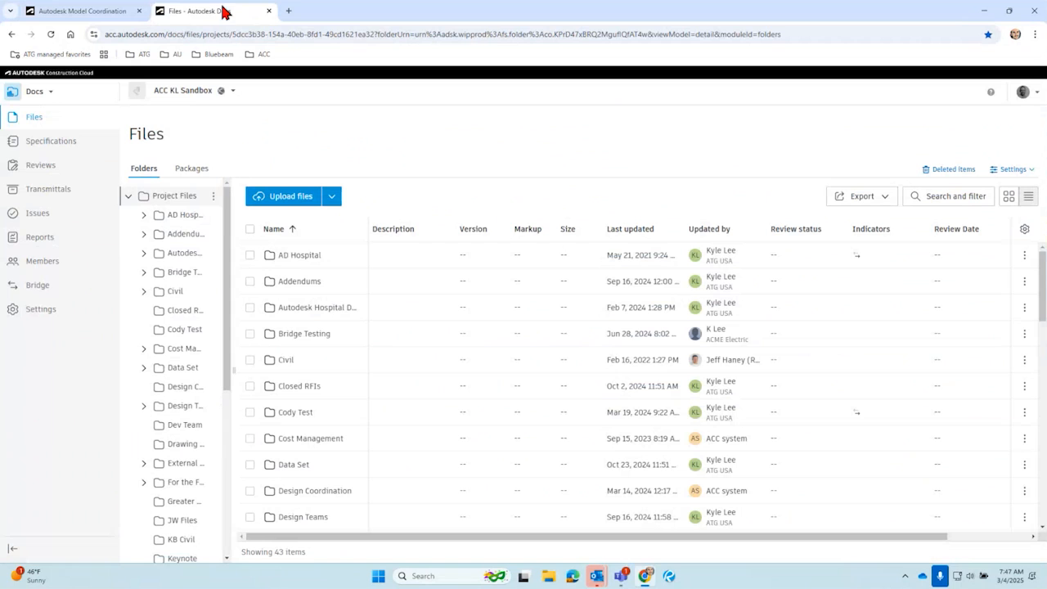
{"action": "left_click", "coordinate": [144, 215]}
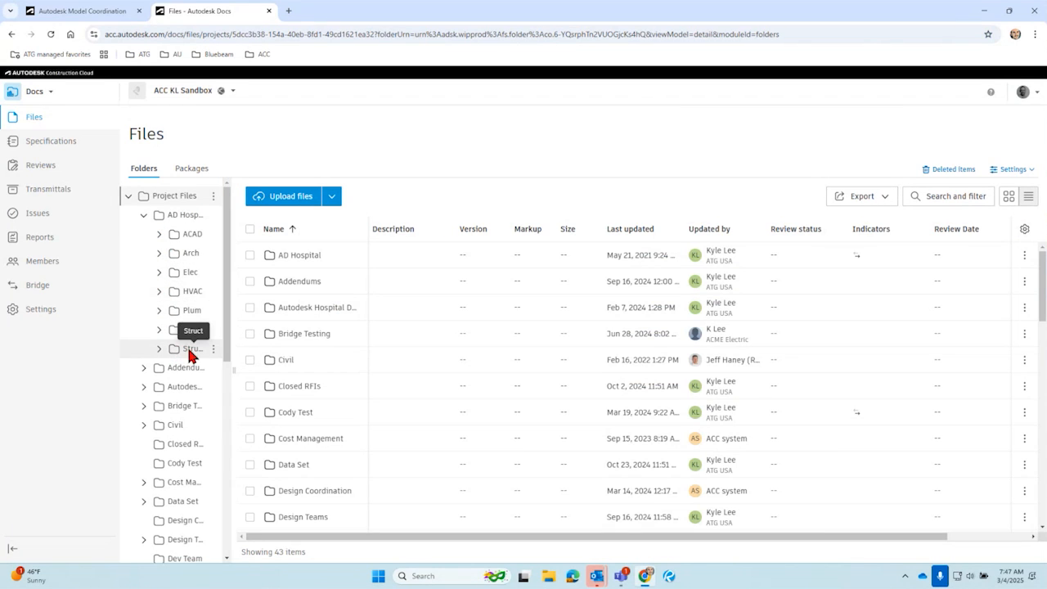
{"action": "left_click", "coordinate": [181, 350]}
{"action": "left_click", "coordinate": [314, 307]}
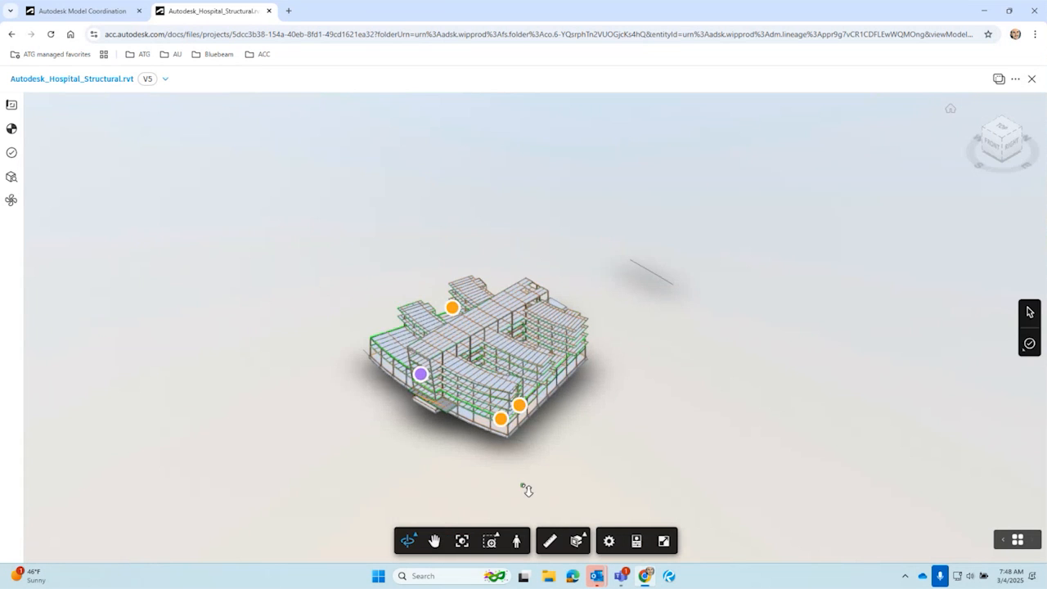
{"action": "left_click_drag", "start_coordinate": [527, 489], "coordinate": [459, 477]}
{"action": "scroll", "coordinate": [456, 474], "scroll_direction": "up", "scroll_amount": 5}
{"action": "left_click_drag", "start_coordinate": [563, 366], "coordinate": [530, 481]}
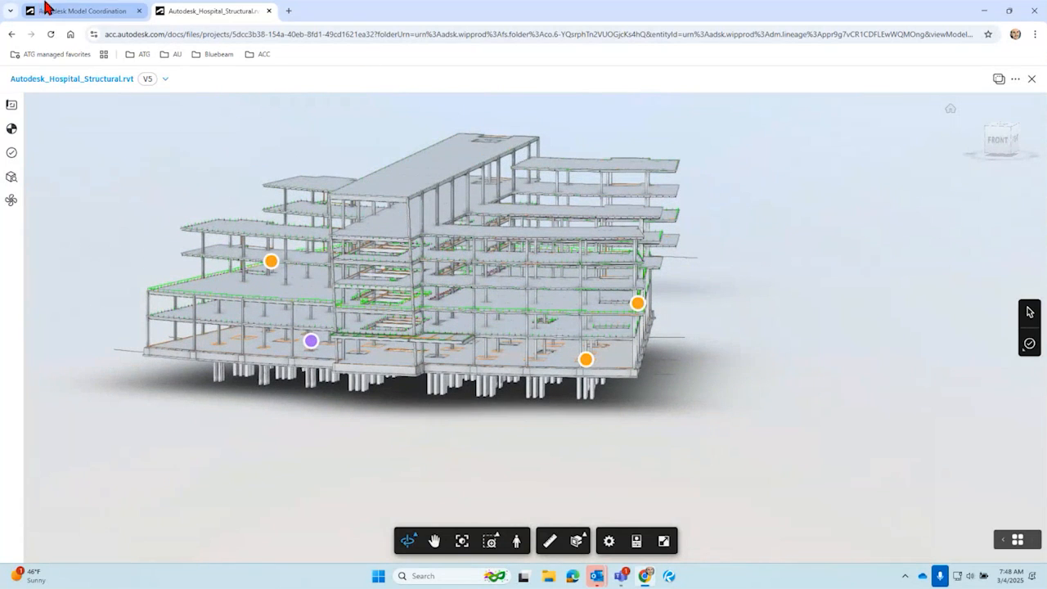
Step: Return to the Snowdon Towers clash view in Model Coordination and look through the list of clash groups
{"action": "left_click", "coordinate": [87, 11]}
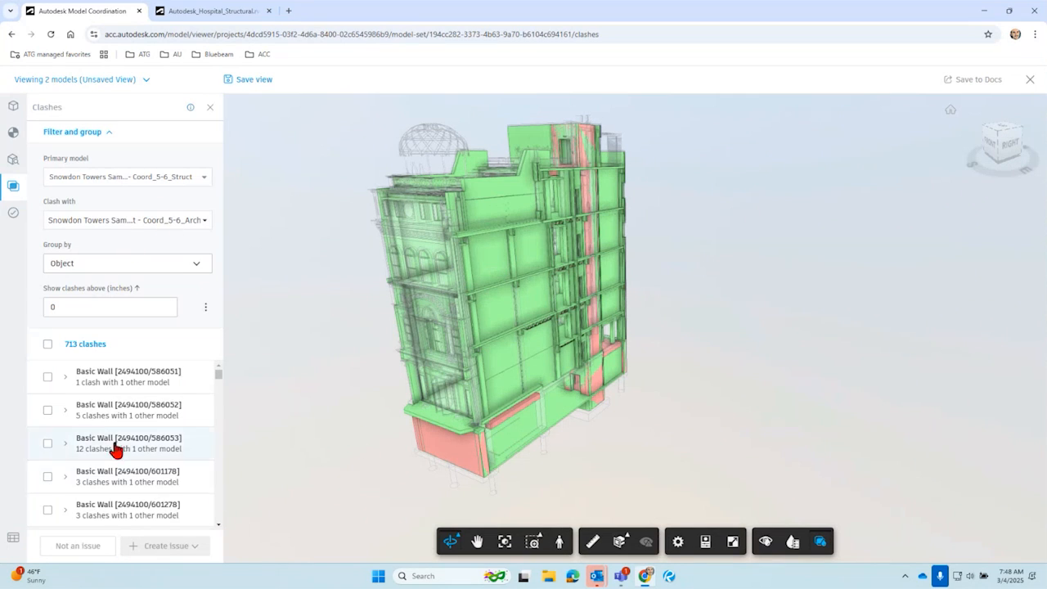
{"action": "left_click_drag", "start_coordinate": [745, 411], "coordinate": [725, 401]}
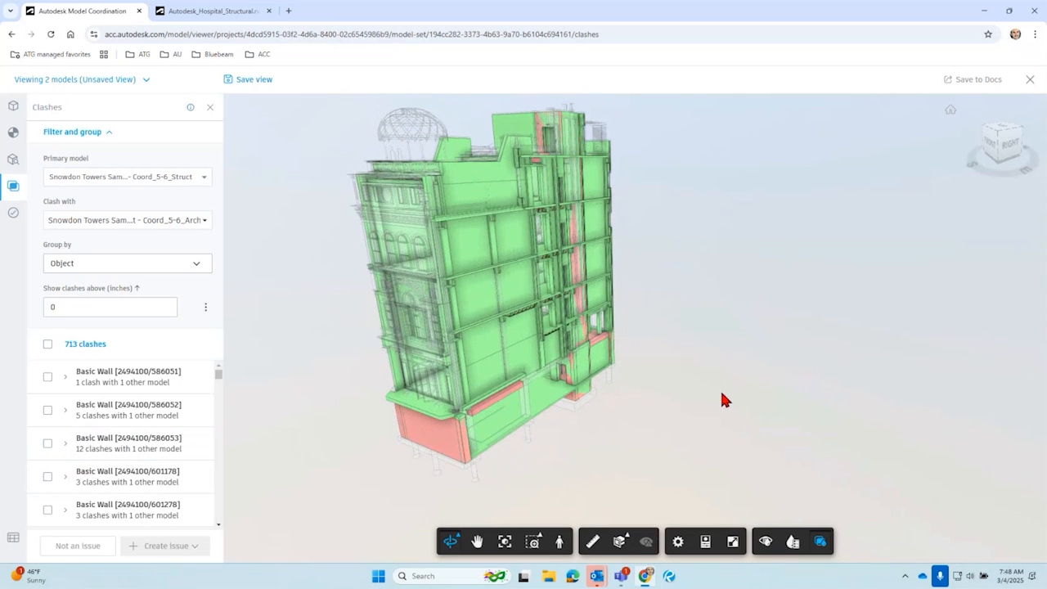
{"action": "scroll", "coordinate": [163, 469], "scroll_direction": "down", "scroll_amount": 3}
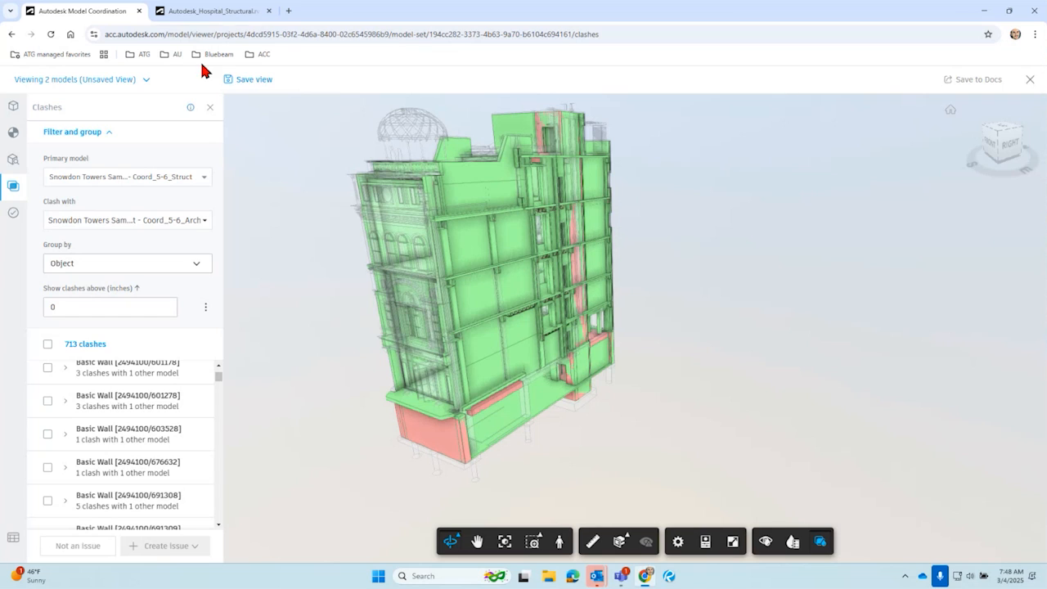
Step: Show the web search results for "Model coordination in acc what files can you use" in a separate browser window and put it away
{"action": "left_click", "coordinate": [288, 11]}
{"action": "left_click_drag", "start_coordinate": [360, 14], "coordinate": [0, 466]}
{"action": "left_click_drag", "start_coordinate": [0, 327], "coordinate": [385, 70]}
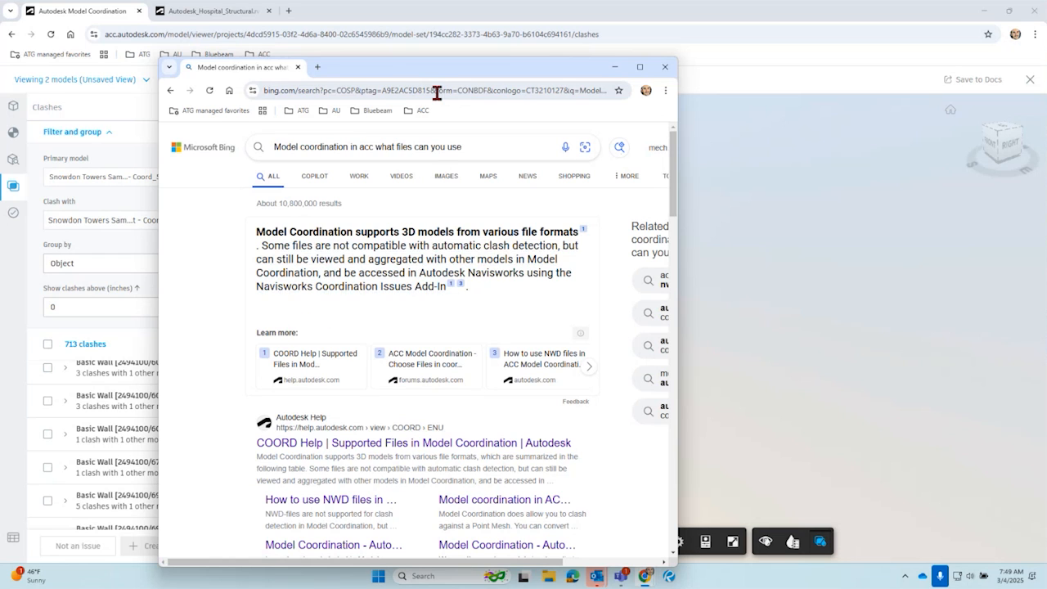
{"action": "left_click_drag", "start_coordinate": [432, 77], "coordinate": [421, 88]}
{"action": "left_click", "coordinate": [601, 87]}
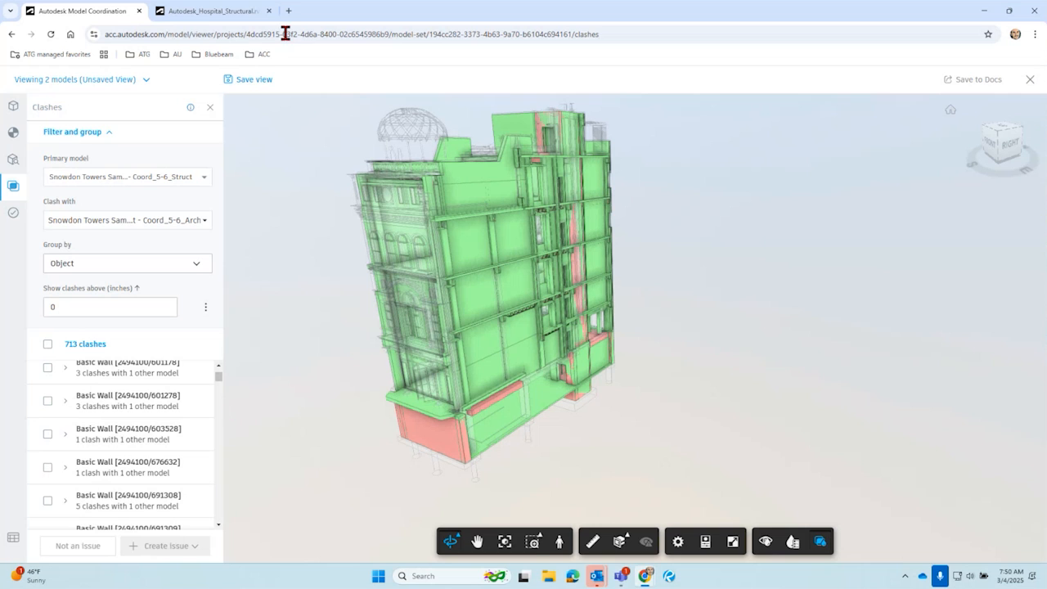
Step: Close the hospital structural model in Docs and go to the Apps page of Account Admin
{"action": "left_click", "coordinate": [234, 9]}
{"action": "left_click", "coordinate": [288, 11]}
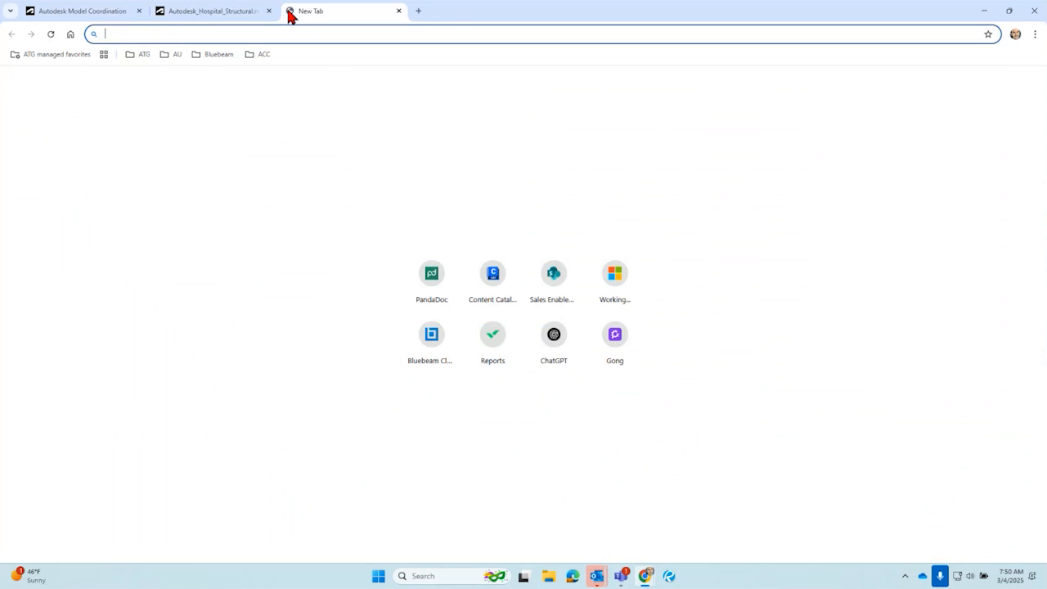
{"action": "left_click", "coordinate": [205, 10]}
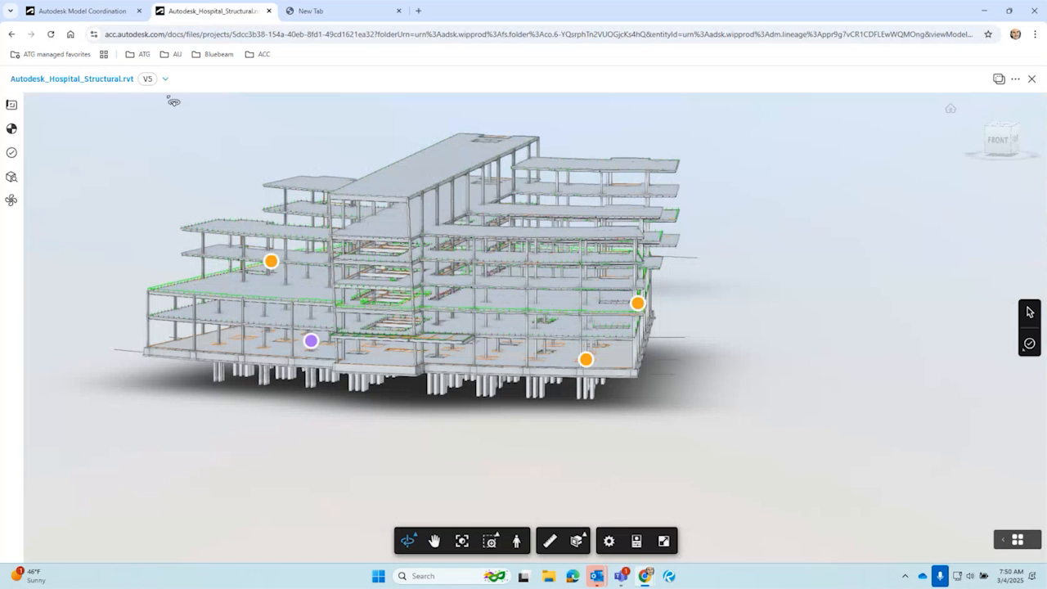
{"action": "left_click", "coordinate": [1031, 79]}
{"action": "left_click", "coordinate": [35, 91]}
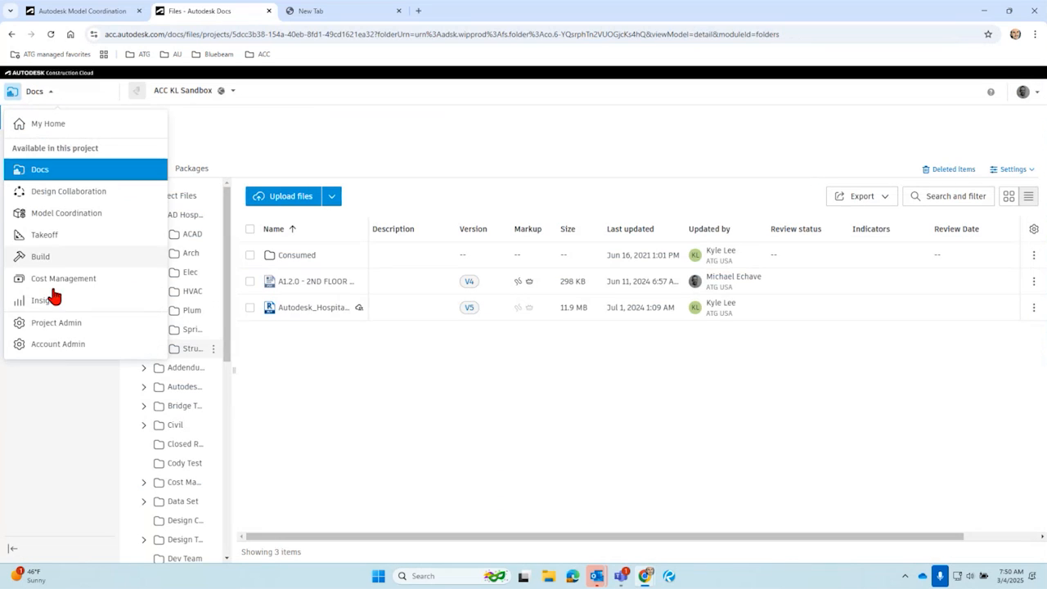
{"action": "left_click", "coordinate": [57, 345]}
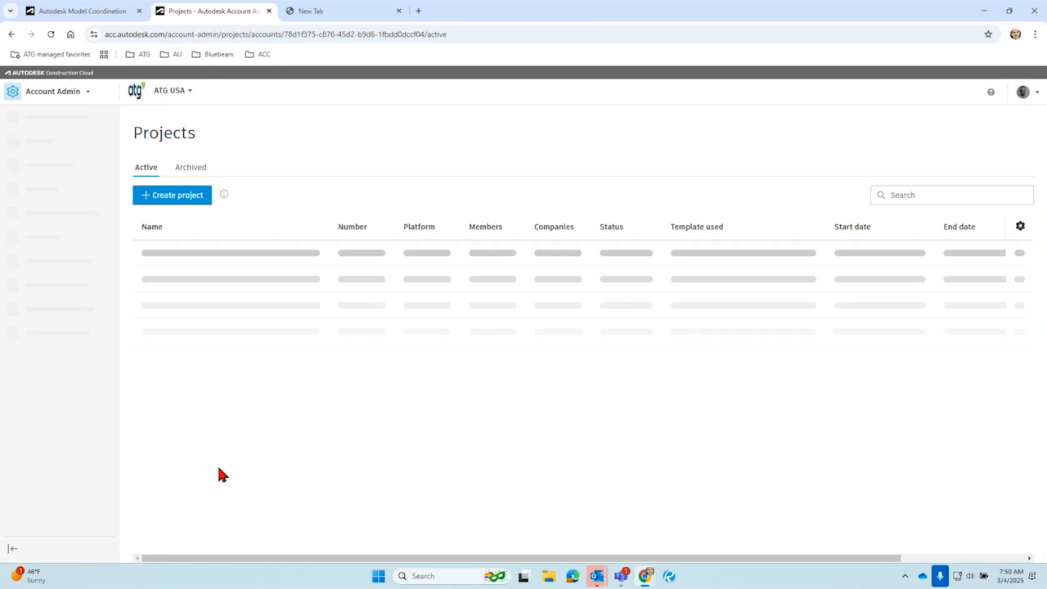
{"action": "left_click", "coordinate": [47, 266]}
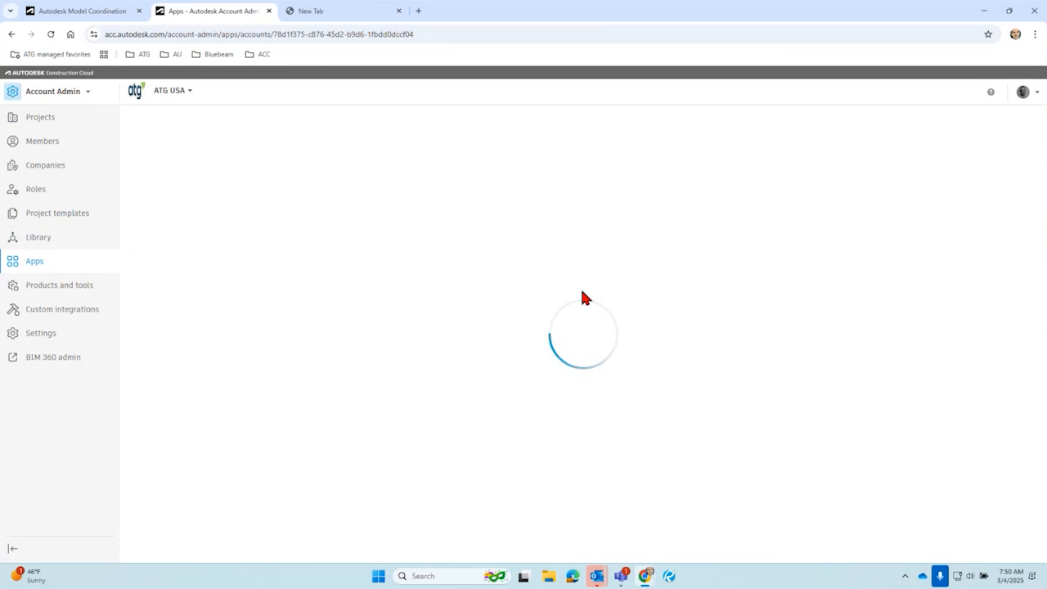
Step: Browse the catalogue of third-party app integrations in Account Admin, examining their categories and which ones are activated
{"action": "scroll", "coordinate": [950, 278], "scroll_direction": "down", "scroll_amount": 1}
{"action": "scroll", "coordinate": [950, 282], "scroll_direction": "down", "scroll_amount": 15}
{"action": "scroll", "coordinate": [951, 284], "scroll_direction": "down", "scroll_amount": 15}
{"action": "scroll", "coordinate": [952, 286], "scroll_direction": "down", "scroll_amount": 10}
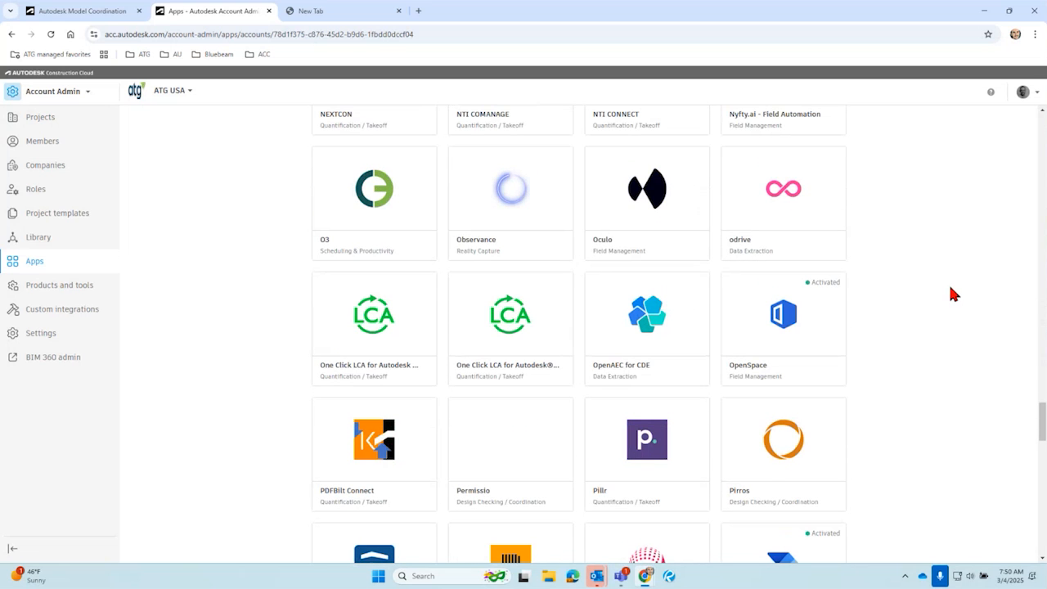
{"action": "scroll", "coordinate": [953, 294], "scroll_direction": "down", "scroll_amount": 12}
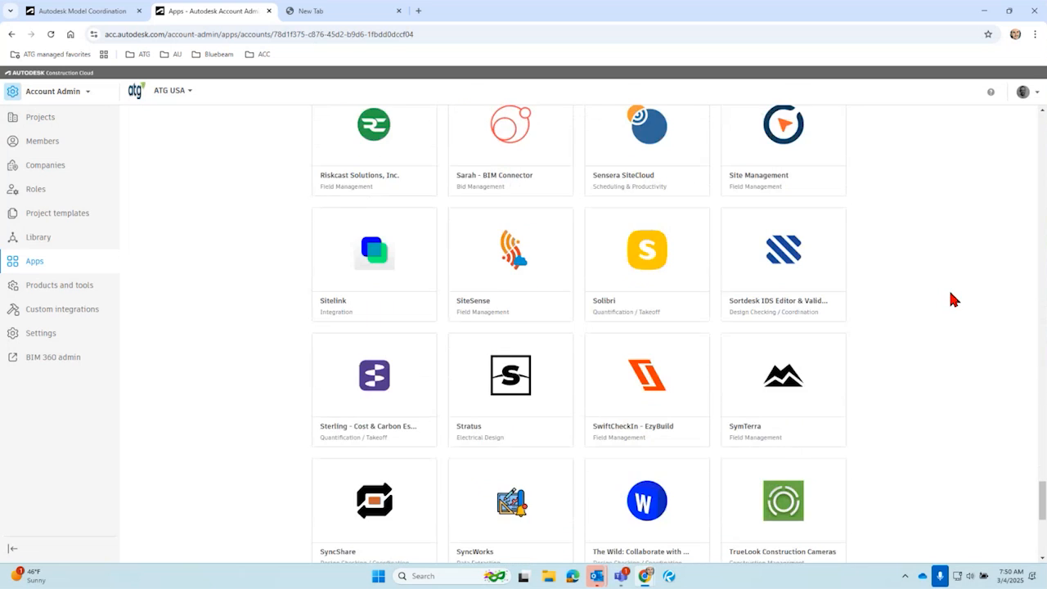
{"action": "scroll", "coordinate": [953, 300], "scroll_direction": "down", "scroll_amount": 2}
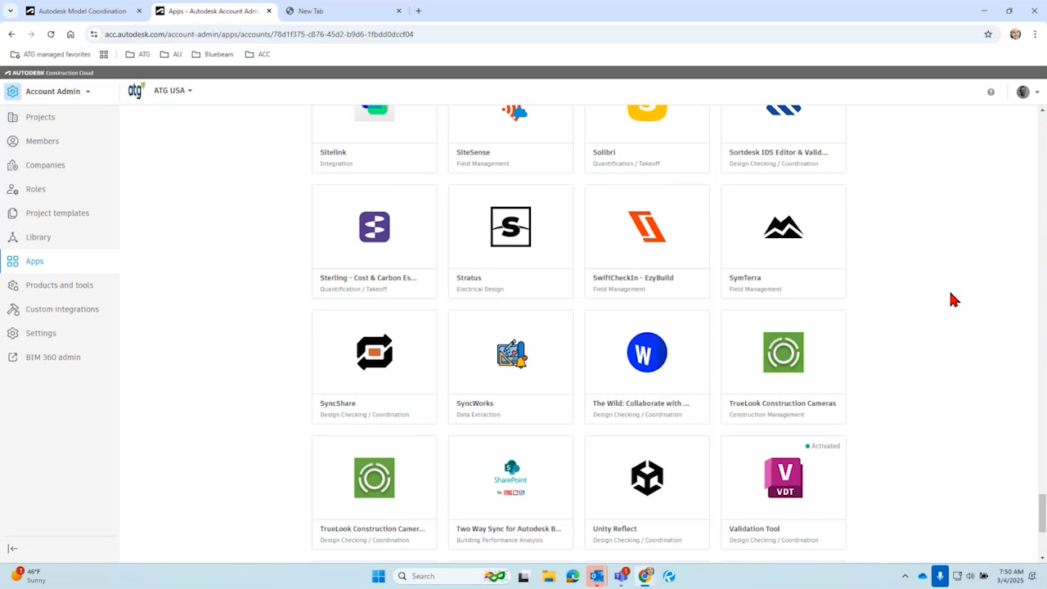
{"action": "scroll", "coordinate": [953, 299], "scroll_direction": "up", "scroll_amount": 2}
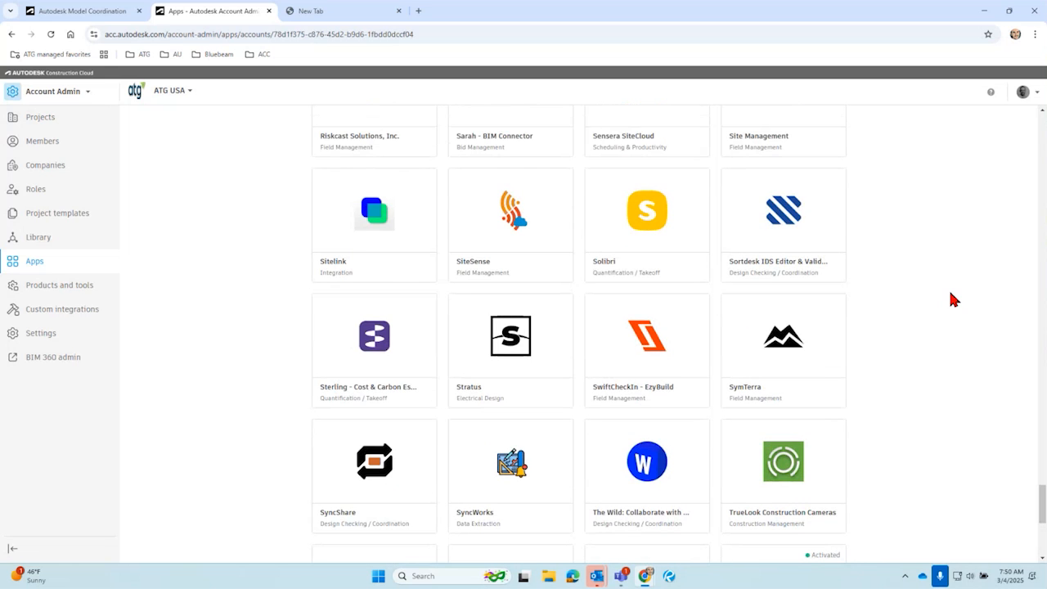
{"action": "scroll", "coordinate": [953, 299], "scroll_direction": "up", "scroll_amount": 2}
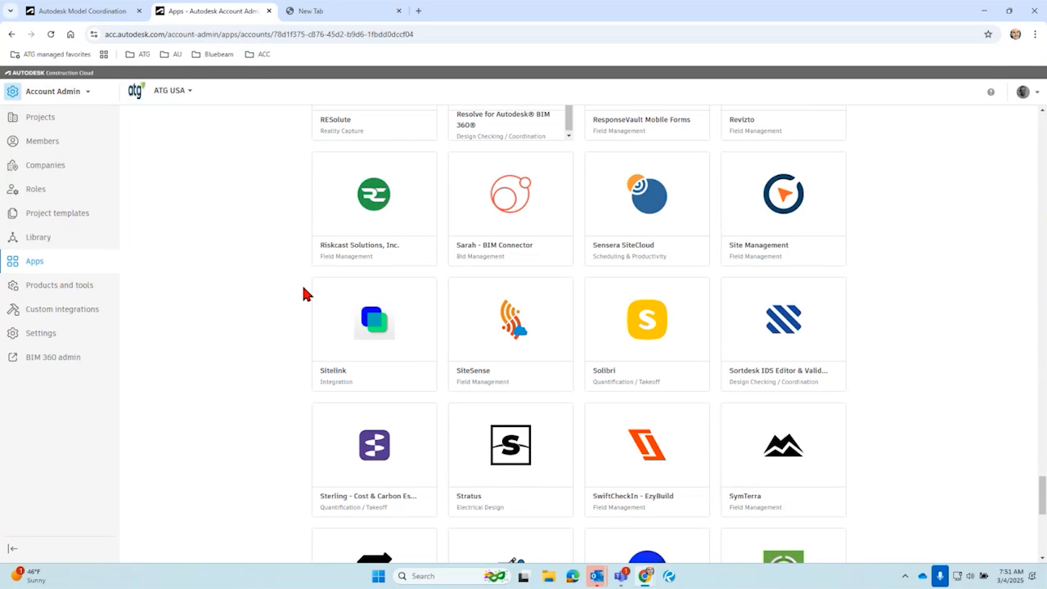
{"action": "scroll", "coordinate": [874, 347], "scroll_direction": "down", "scroll_amount": 2}
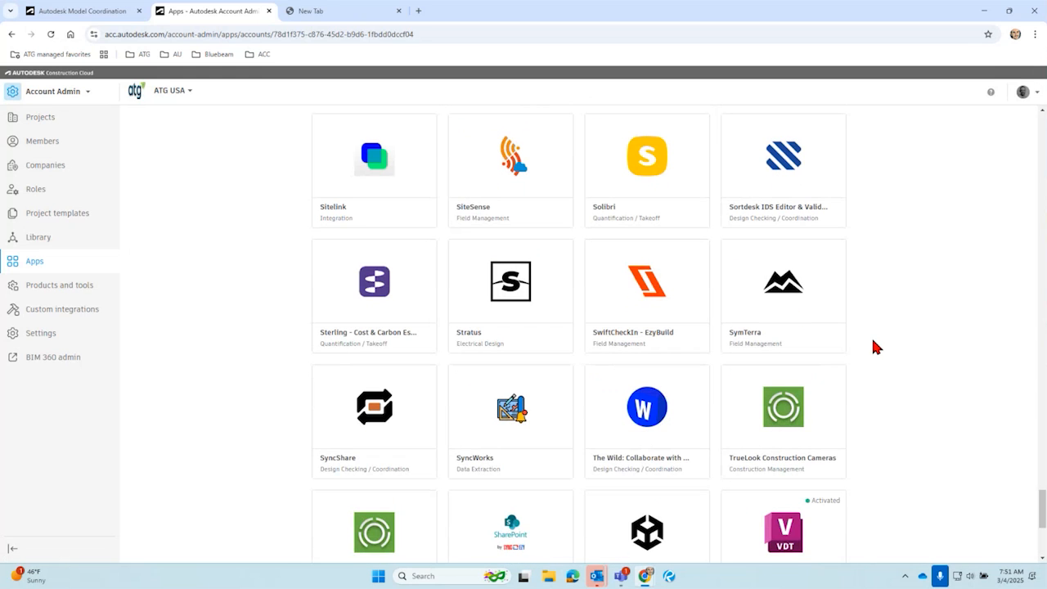
{"action": "scroll", "coordinate": [874, 347], "scroll_direction": "down", "scroll_amount": 3}
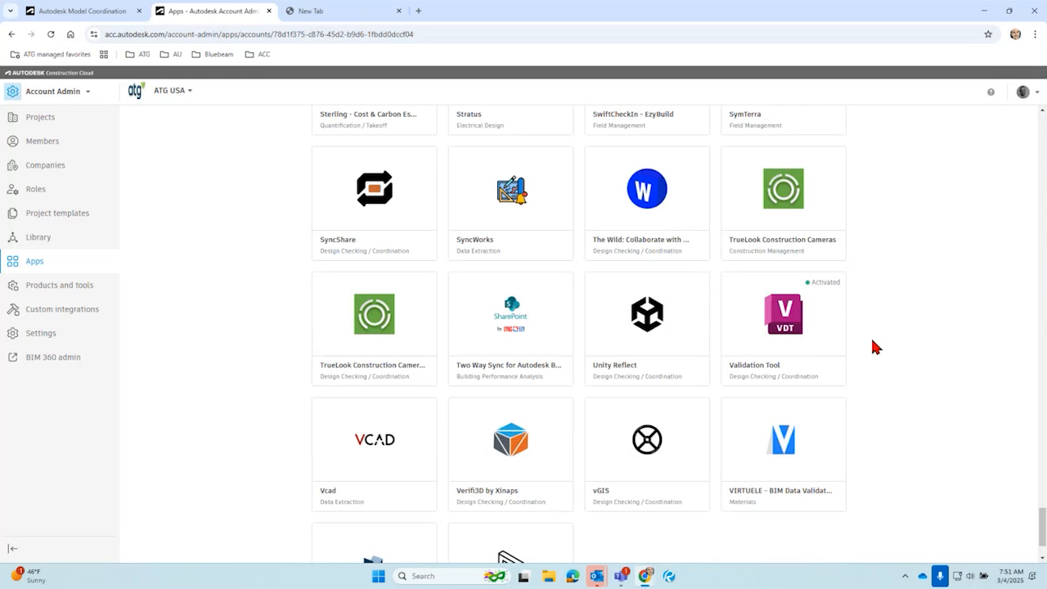
{"action": "scroll", "coordinate": [874, 347], "scroll_direction": "down", "scroll_amount": 1}
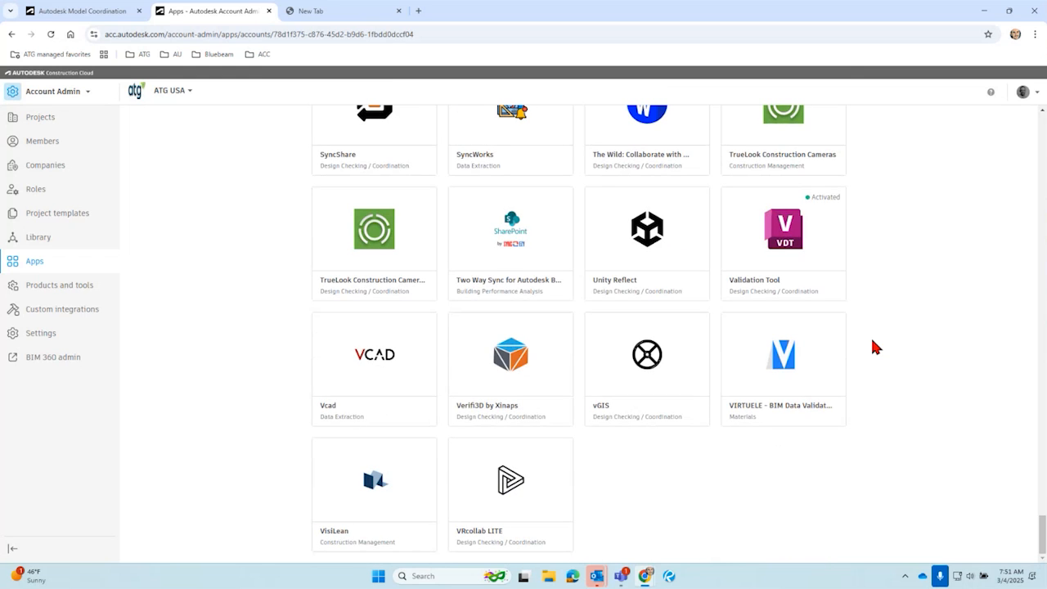
{"action": "scroll", "coordinate": [874, 347], "scroll_direction": "up", "scroll_amount": 6}
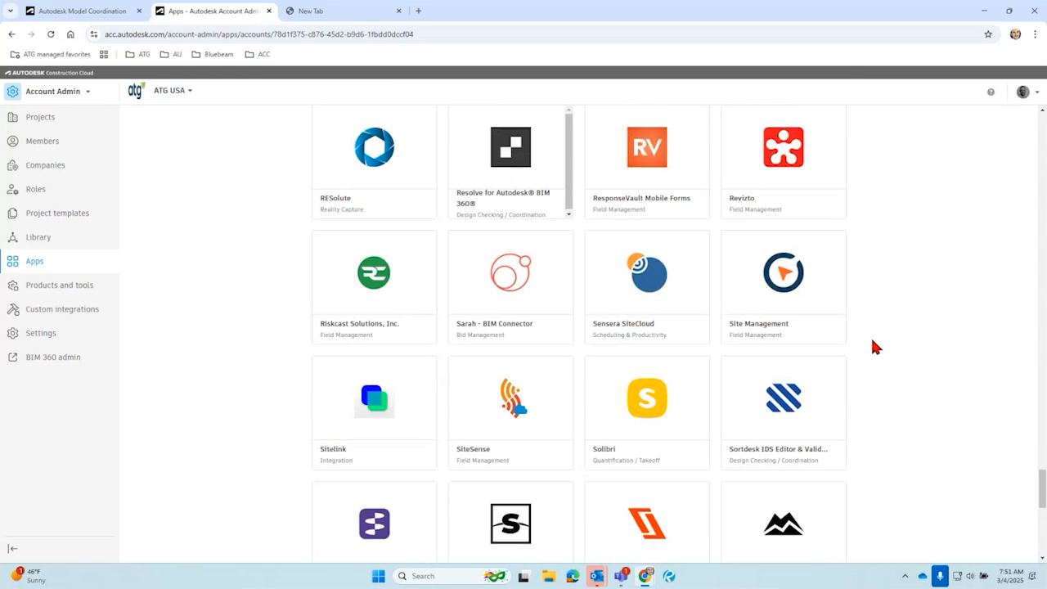
{"action": "scroll", "coordinate": [872, 347], "scroll_direction": "up", "scroll_amount": 4}
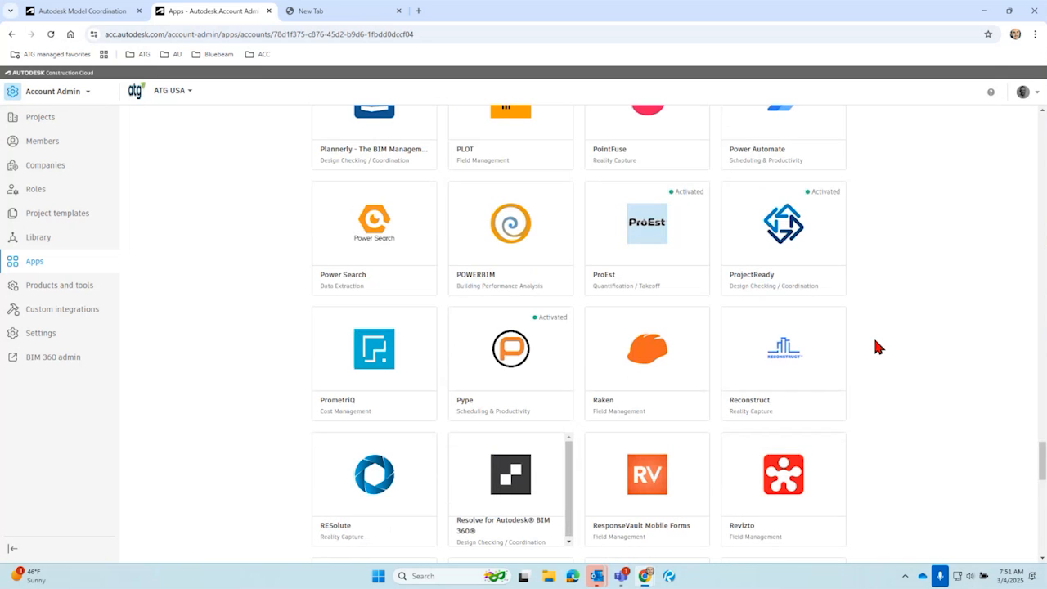
{"action": "scroll", "coordinate": [876, 347], "scroll_direction": "up", "scroll_amount": 5}
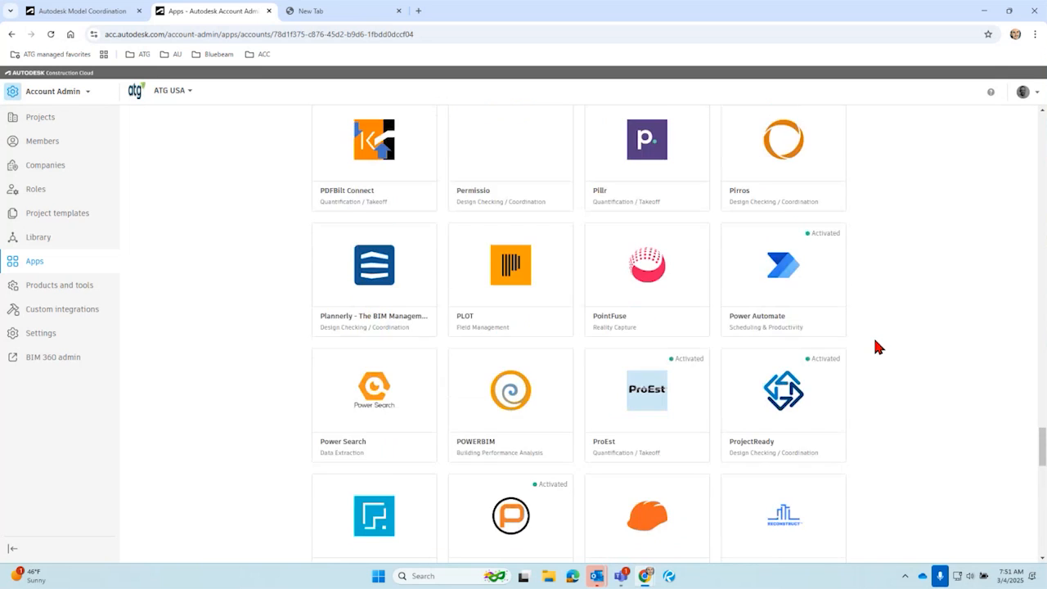
Step: Look back up through the app gallery, examining the integrations listed from Power Automate to ArcGIS Pro and their activation status
{"action": "scroll", "coordinate": [876, 347], "scroll_direction": "up", "scroll_amount": 7}
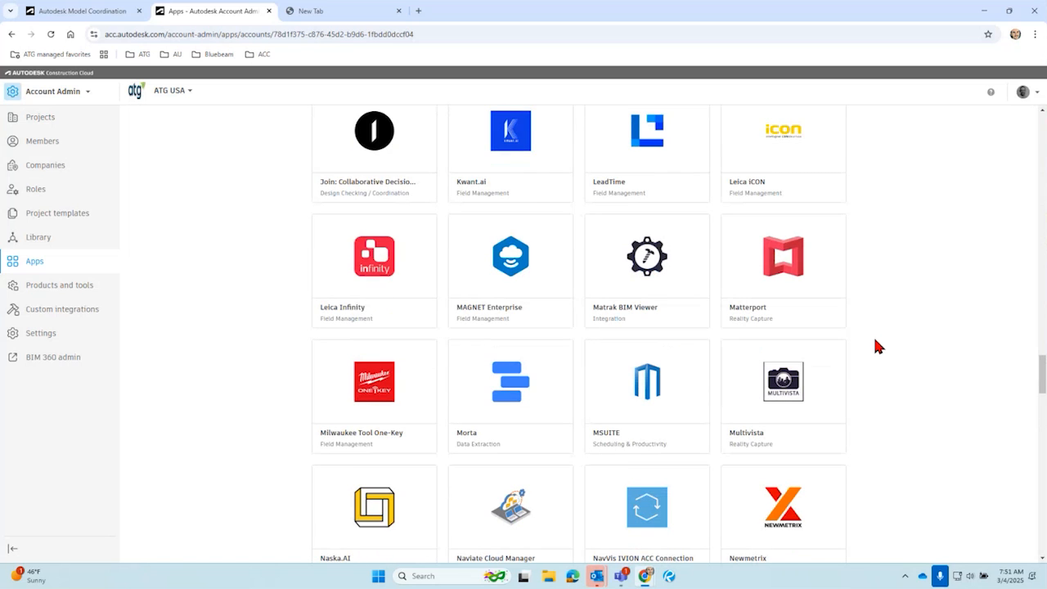
{"action": "scroll", "coordinate": [875, 347], "scroll_direction": "up", "scroll_amount": 7}
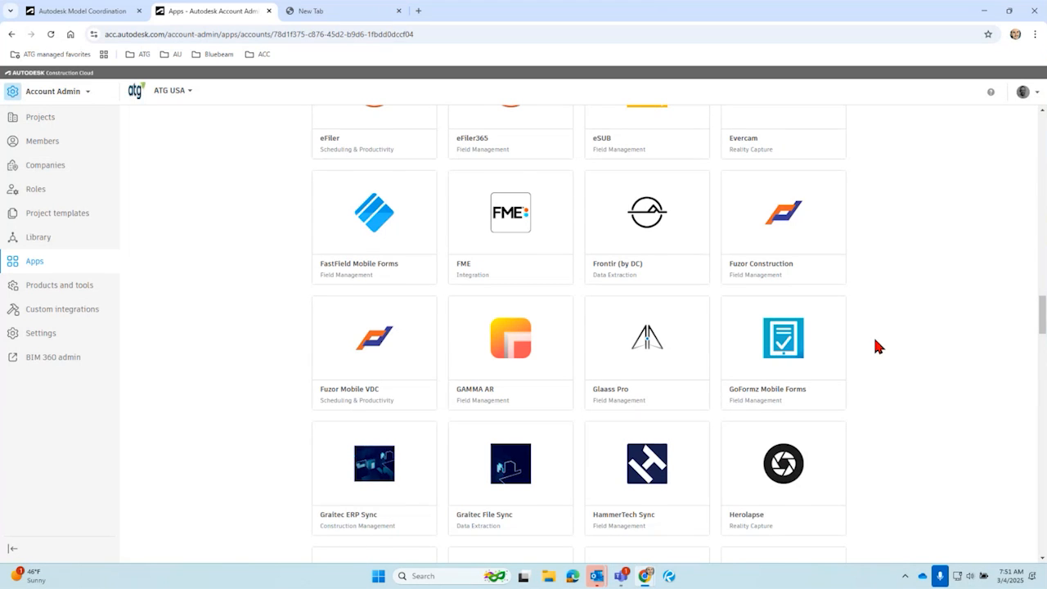
{"action": "scroll", "coordinate": [876, 347], "scroll_direction": "up", "scroll_amount": 3}
{"action": "scroll", "coordinate": [876, 347], "scroll_direction": "up", "scroll_amount": 1}
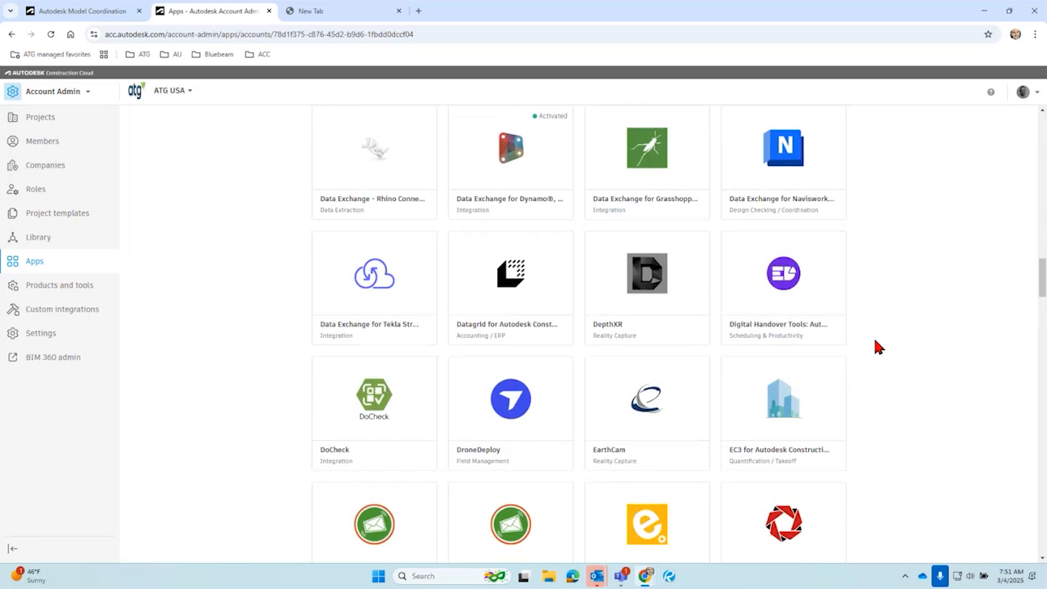
{"action": "scroll", "coordinate": [875, 347], "scroll_direction": "up", "scroll_amount": 1}
{"action": "scroll", "coordinate": [875, 347], "scroll_direction": "up", "scroll_amount": 1}
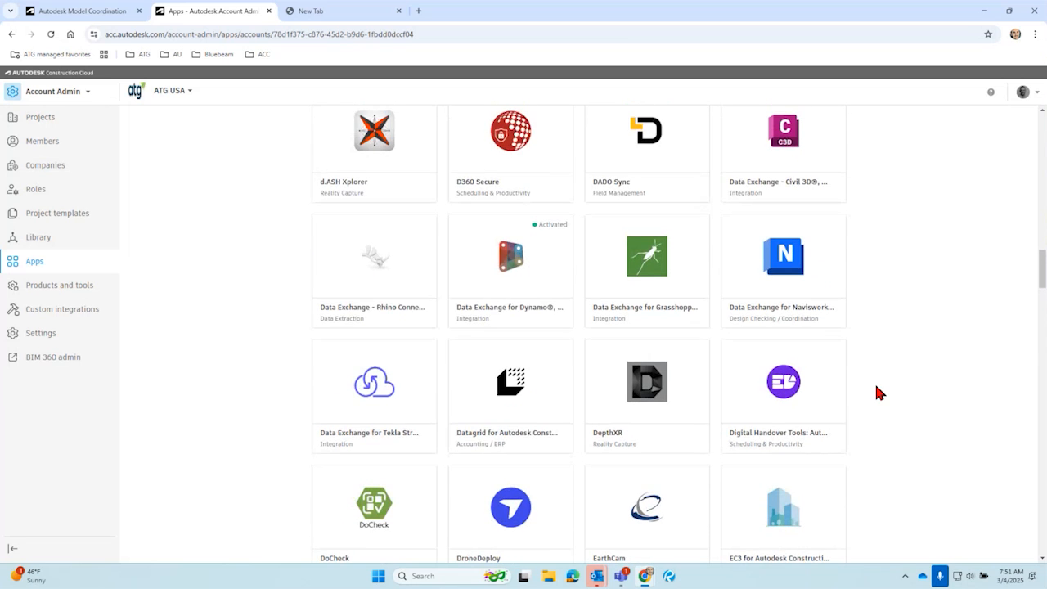
{"action": "scroll", "coordinate": [876, 383], "scroll_direction": "up", "scroll_amount": 1}
{"action": "scroll", "coordinate": [876, 390], "scroll_direction": "up", "scroll_amount": 6}
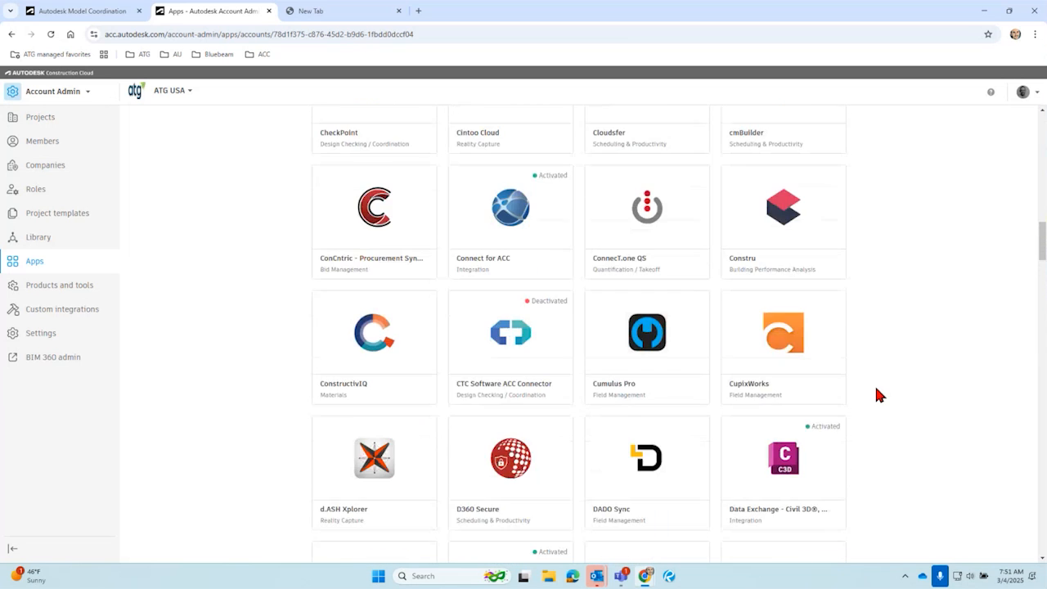
{"action": "scroll", "coordinate": [876, 387], "scroll_direction": "up", "scroll_amount": 4}
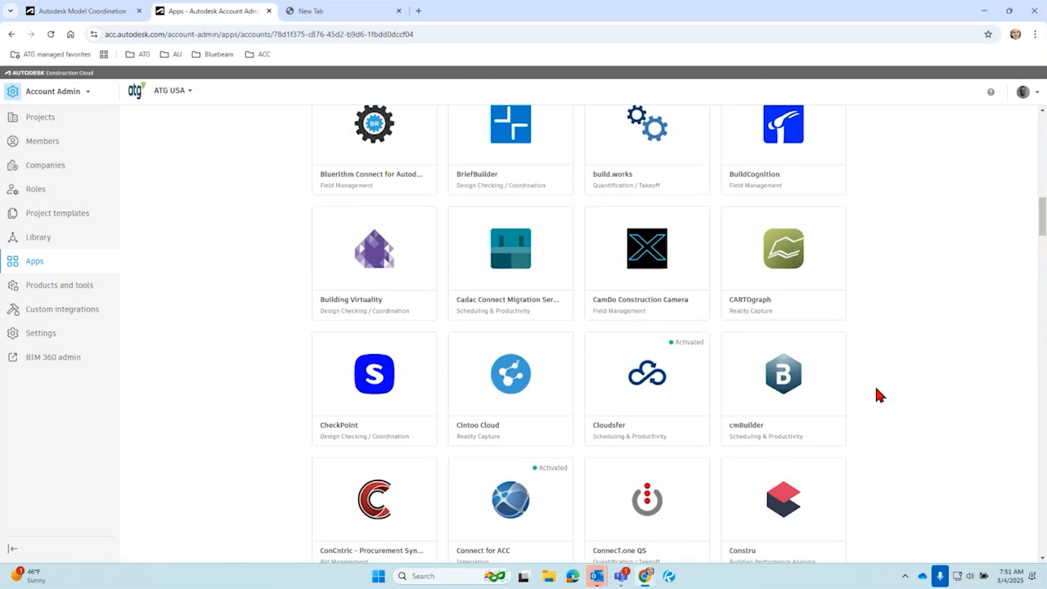
{"action": "scroll", "coordinate": [872, 409], "scroll_direction": "up", "scroll_amount": 3}
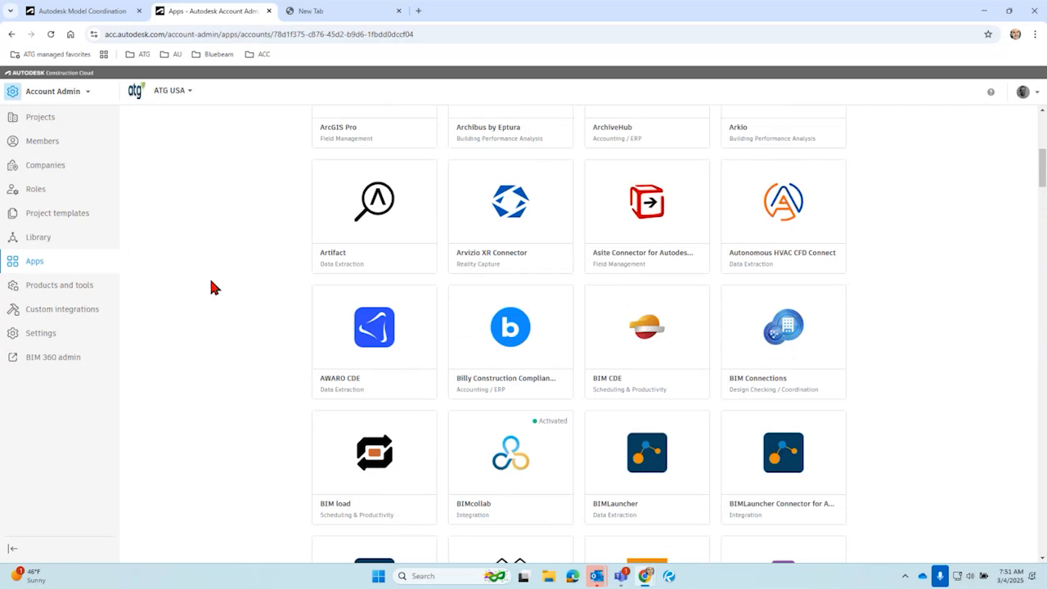
Step: Find the Two Way Sync for Autodesk Build and SharePoint app near the end of the gallery and show its details
{"action": "scroll", "coordinate": [465, 303], "scroll_direction": "down", "scroll_amount": 9}
{"action": "scroll", "coordinate": [466, 309], "scroll_direction": "down", "scroll_amount": 20}
{"action": "scroll", "coordinate": [470, 317], "scroll_direction": "down", "scroll_amount": 20}
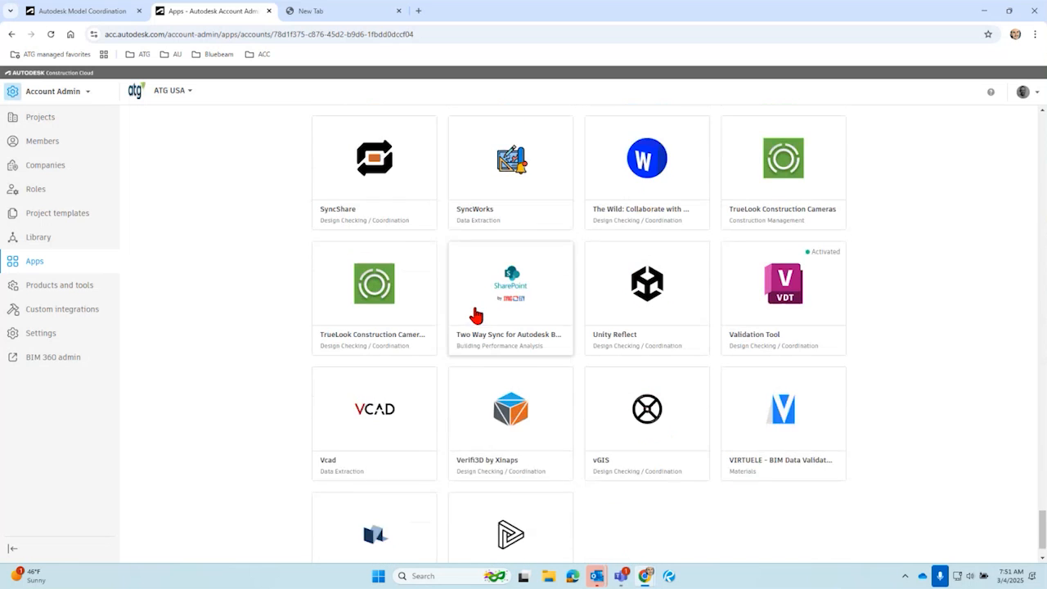
{"action": "scroll", "coordinate": [477, 316], "scroll_direction": "down", "scroll_amount": 2}
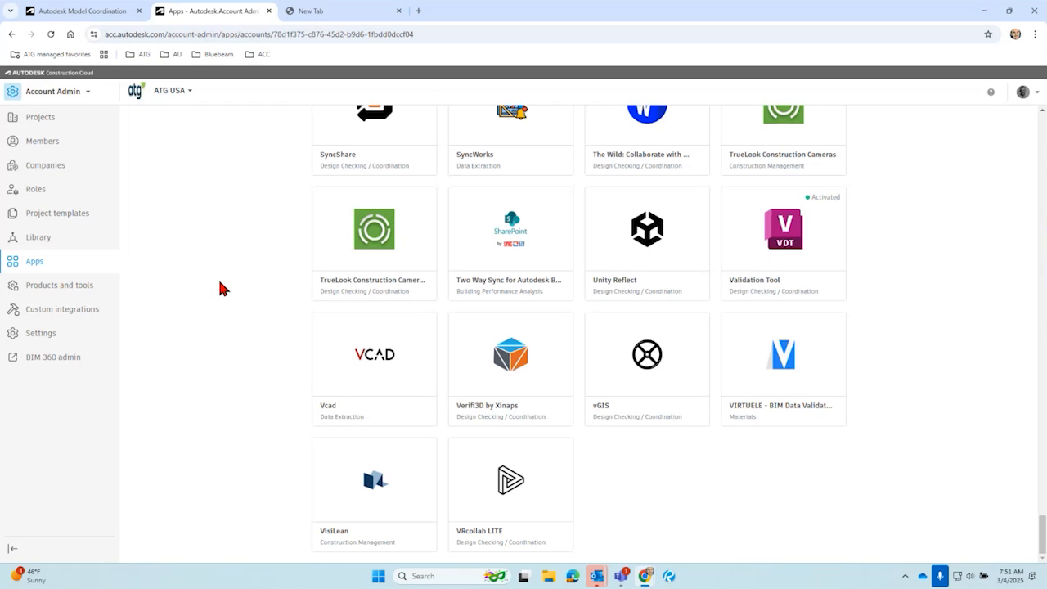
{"action": "left_click", "coordinate": [503, 266]}
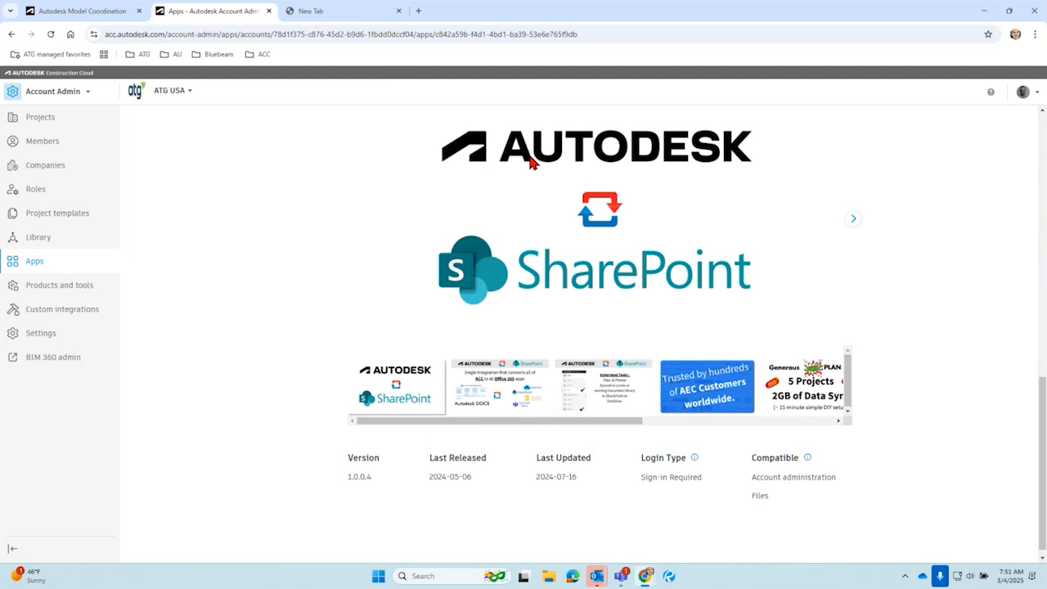
Step: Review the SharePoint sync app's preview images, description, publisher and required authorizations
{"action": "scroll", "coordinate": [373, 301], "scroll_direction": "down", "scroll_amount": 1}
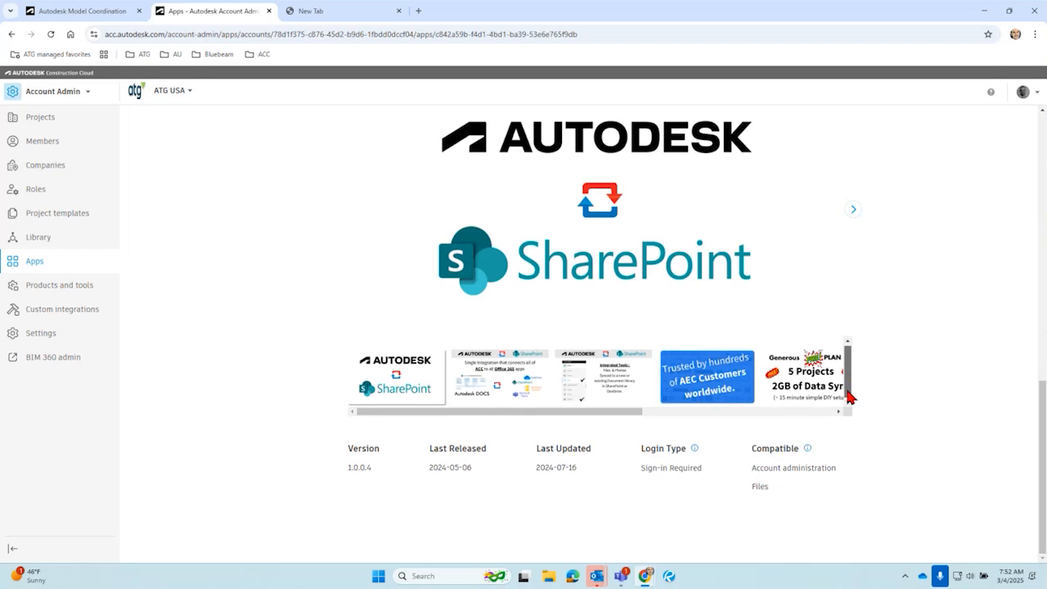
{"action": "left_click_drag", "start_coordinate": [543, 413], "coordinate": [769, 429]}
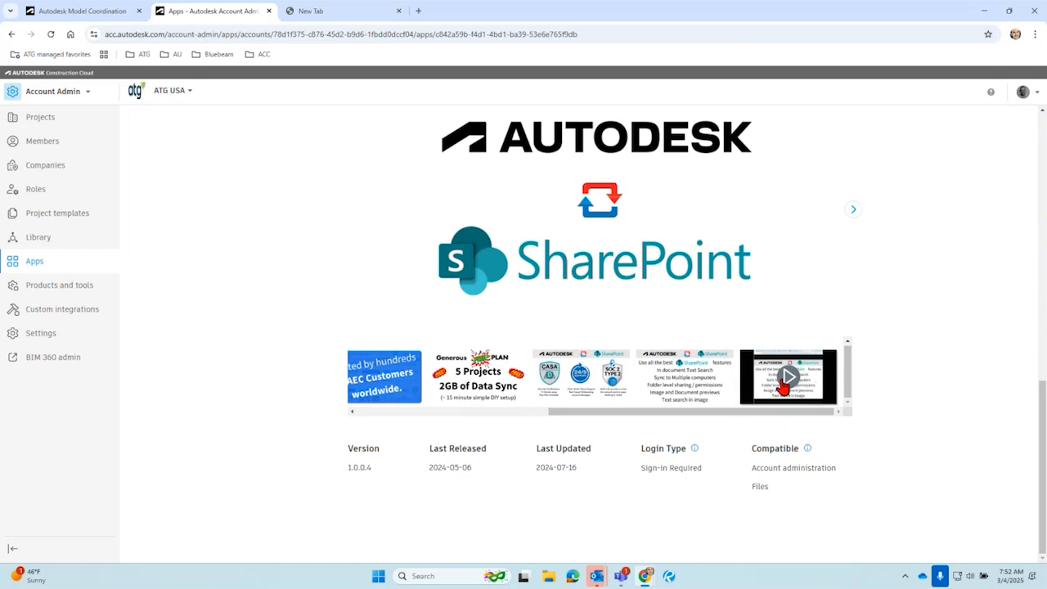
{"action": "scroll", "coordinate": [774, 454], "scroll_direction": "up", "scroll_amount": 10}
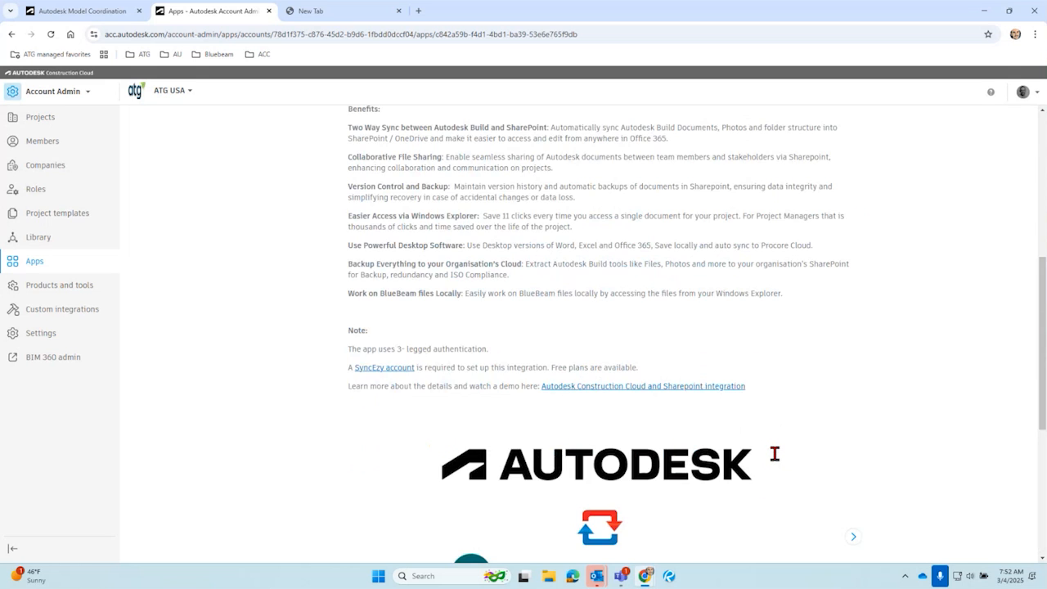
{"action": "scroll", "coordinate": [773, 449], "scroll_direction": "up", "scroll_amount": 2}
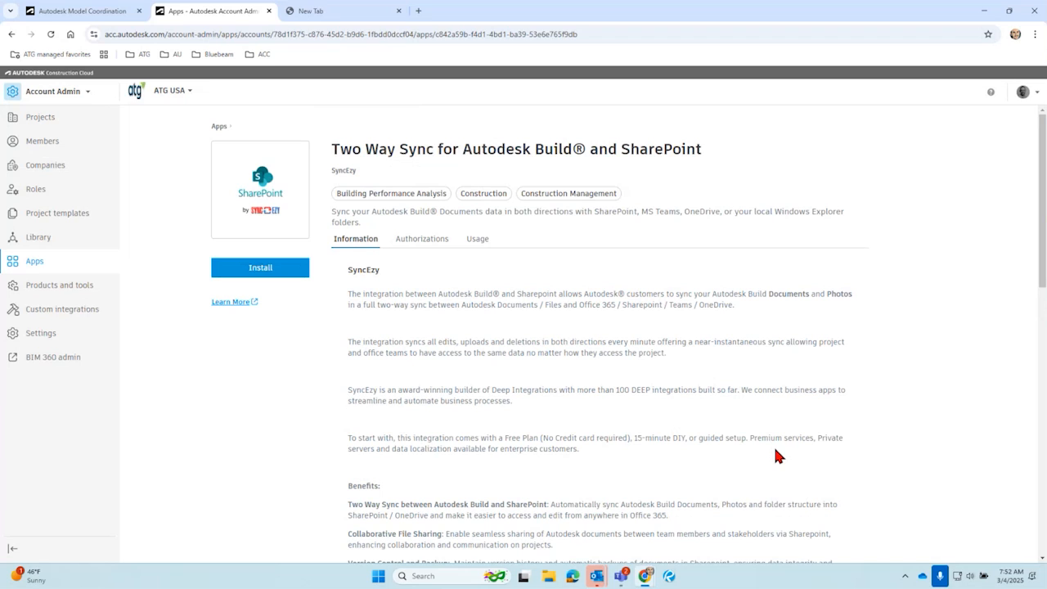
{"action": "left_click_drag", "start_coordinate": [352, 169], "coordinate": [332, 171]}
{"action": "left_click", "coordinate": [432, 245]}
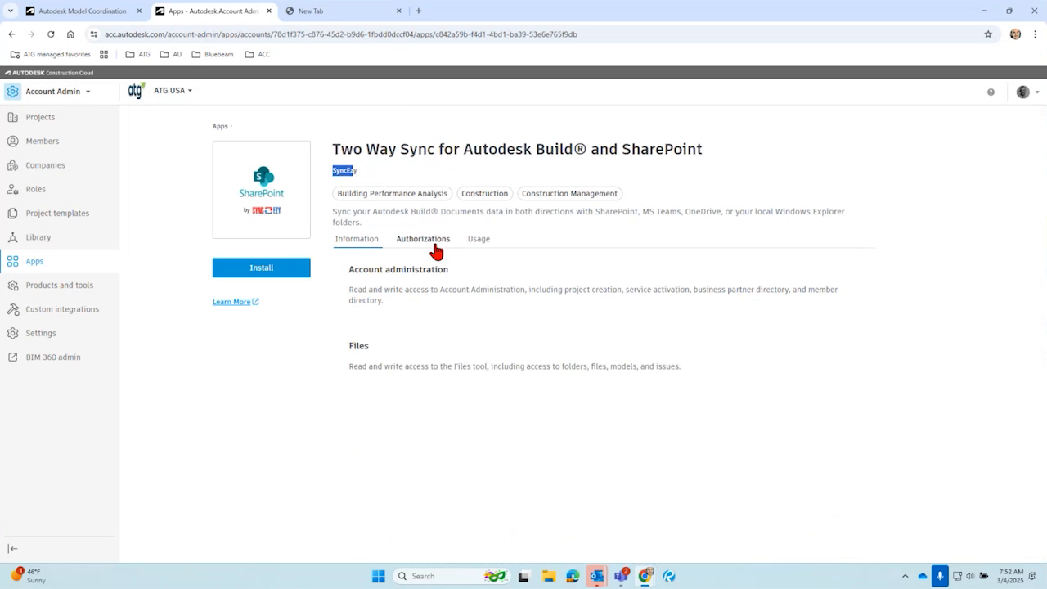
Step: Show the app's usage instructions and highlight the setup steps for finding the integration and authenticating Autodesk and SharePoint
{"action": "left_click", "coordinate": [480, 244]}
{"action": "scroll", "coordinate": [479, 246], "scroll_direction": "down", "scroll_amount": 5}
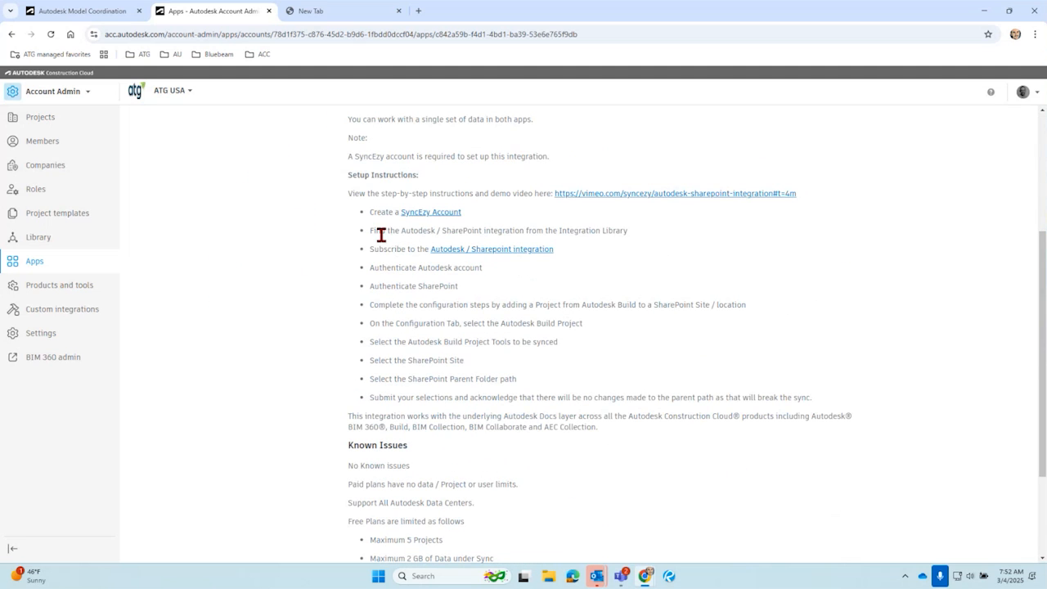
{"action": "left_click_drag", "start_coordinate": [368, 231], "coordinate": [628, 238]}
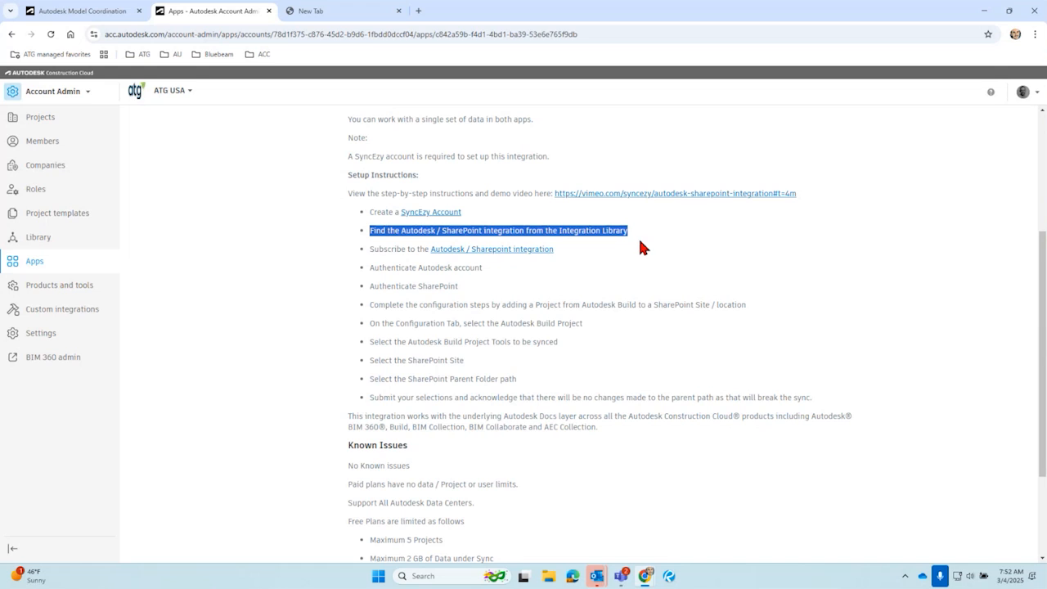
{"action": "left_click", "coordinate": [639, 240]}
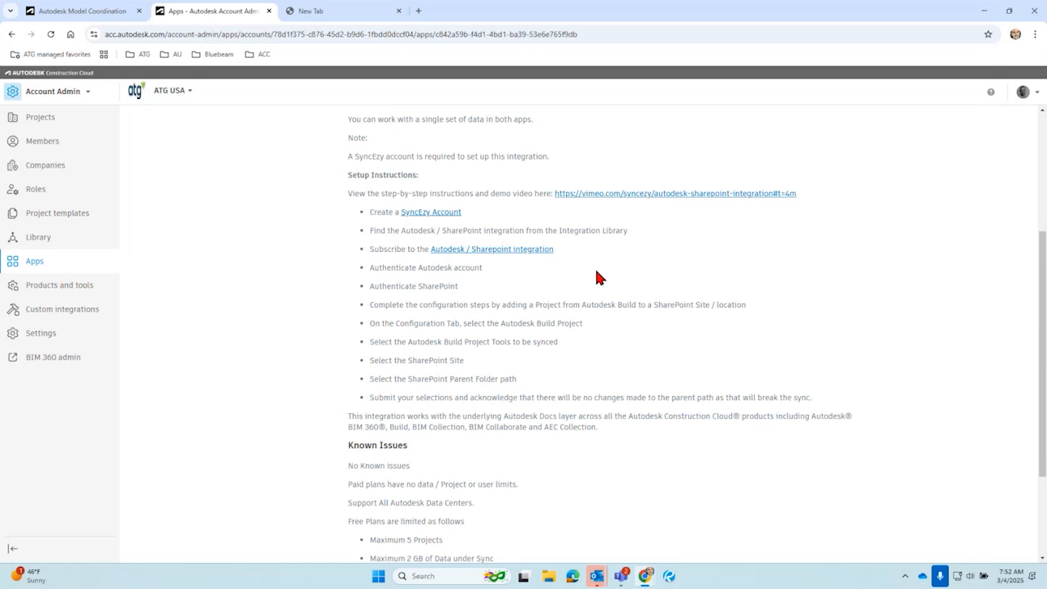
{"action": "left_click_drag", "start_coordinate": [484, 268], "coordinate": [336, 268]}
{"action": "left_click_drag", "start_coordinate": [469, 286], "coordinate": [341, 285]}
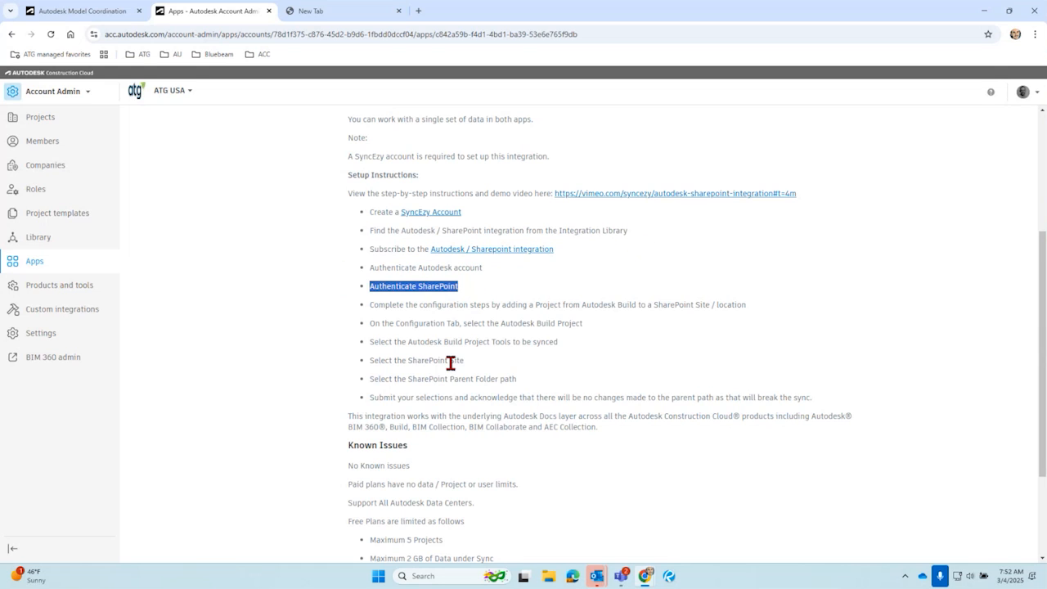
{"action": "left_click", "coordinate": [446, 356]}
Step: Highlight the remaining setup instructions, from adding an Autodesk Build project to the parent path acknowledgement and the supported Autodesk Docs layer
{"action": "scroll", "coordinate": [438, 312], "scroll_direction": "up", "scroll_amount": 1}
{"action": "scroll", "coordinate": [438, 315], "scroll_direction": "down", "scroll_amount": 3}
{"action": "scroll", "coordinate": [397, 227], "scroll_direction": "down", "scroll_amount": 1}
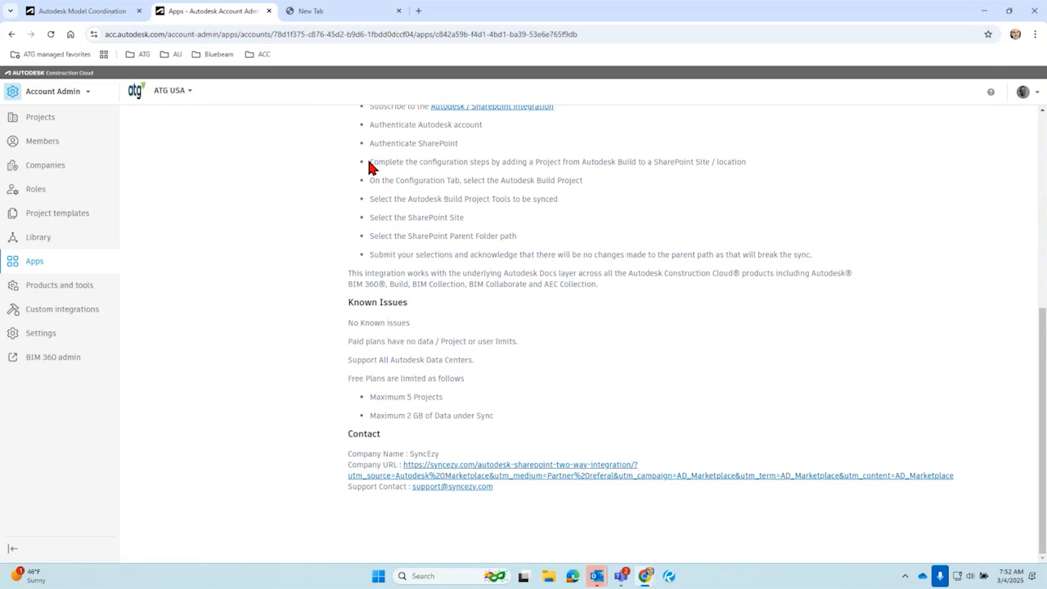
{"action": "left_click_drag", "start_coordinate": [373, 162], "coordinate": [700, 178]}
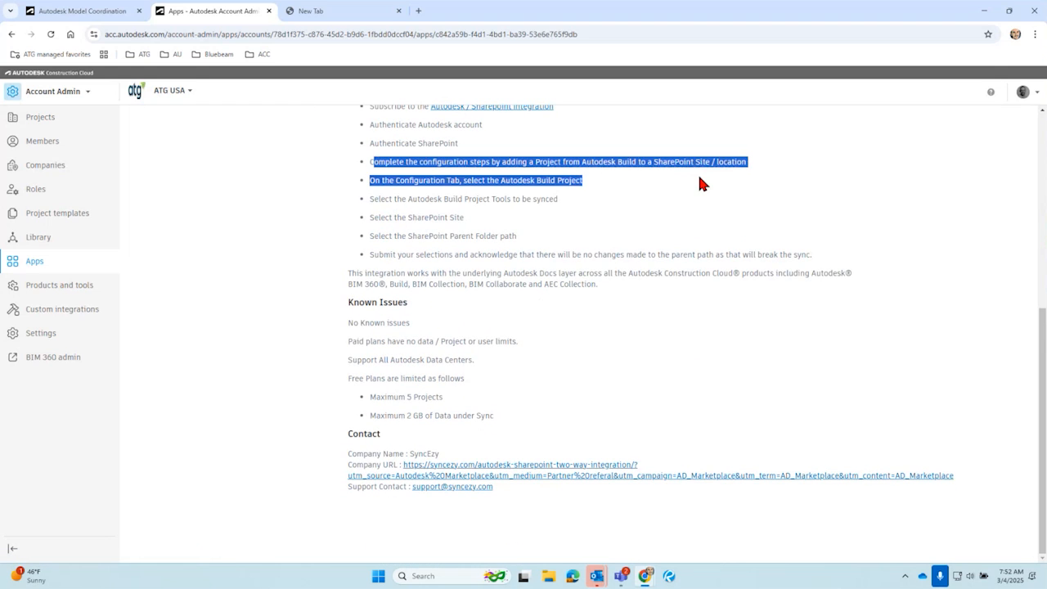
{"action": "left_click_drag", "start_coordinate": [558, 199], "coordinate": [814, 263]}
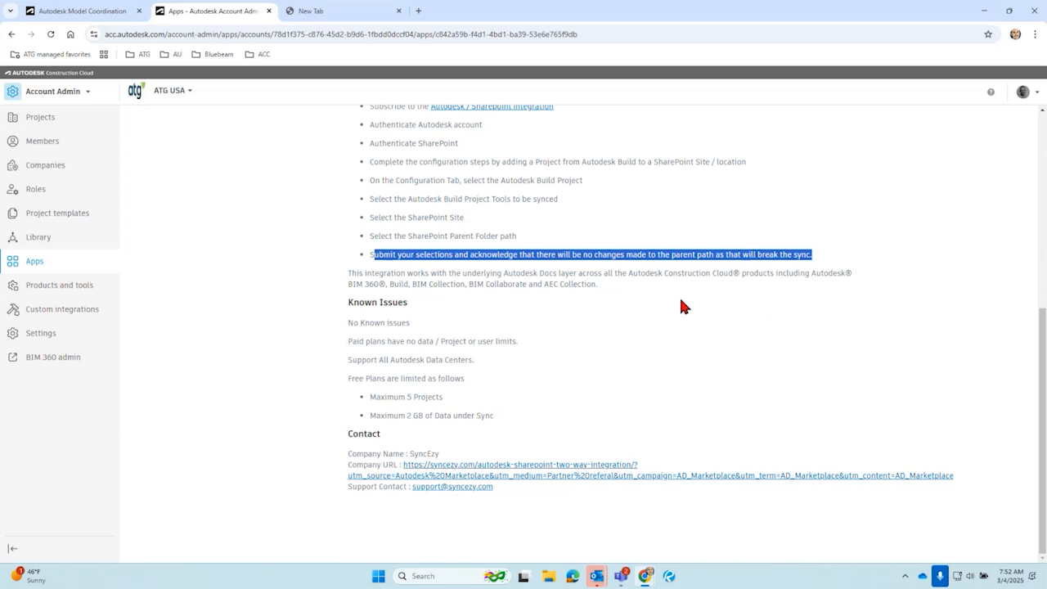
{"action": "left_click_drag", "start_coordinate": [476, 273], "coordinate": [703, 273]}
{"action": "left_click", "coordinate": [625, 308]}
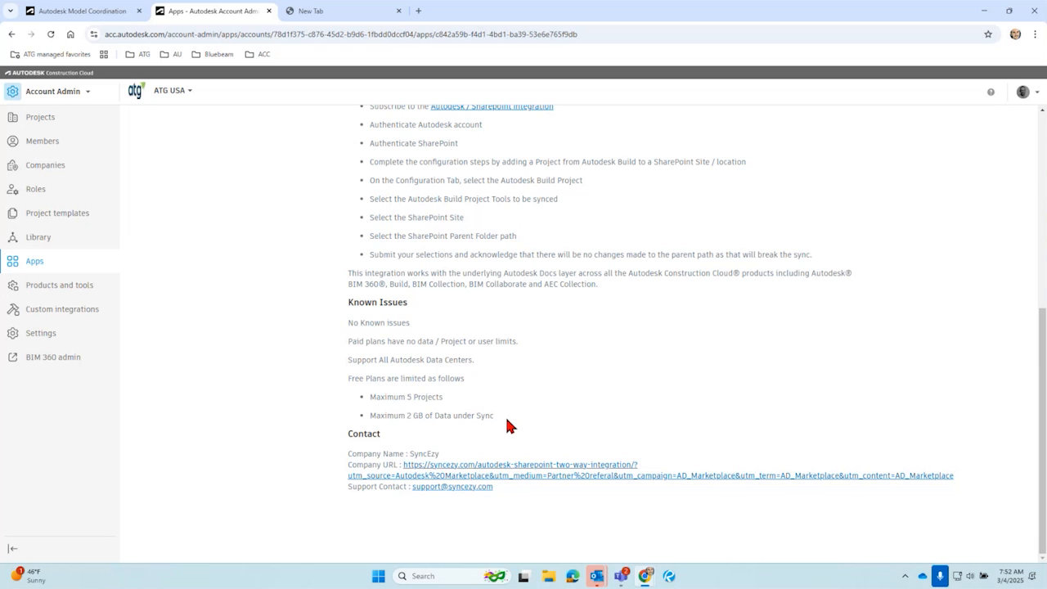
Step: Highlight the free plan limits of 5 projects and 2 GB of synced data under the known issues
{"action": "left_click_drag", "start_coordinate": [504, 414], "coordinate": [365, 403]}
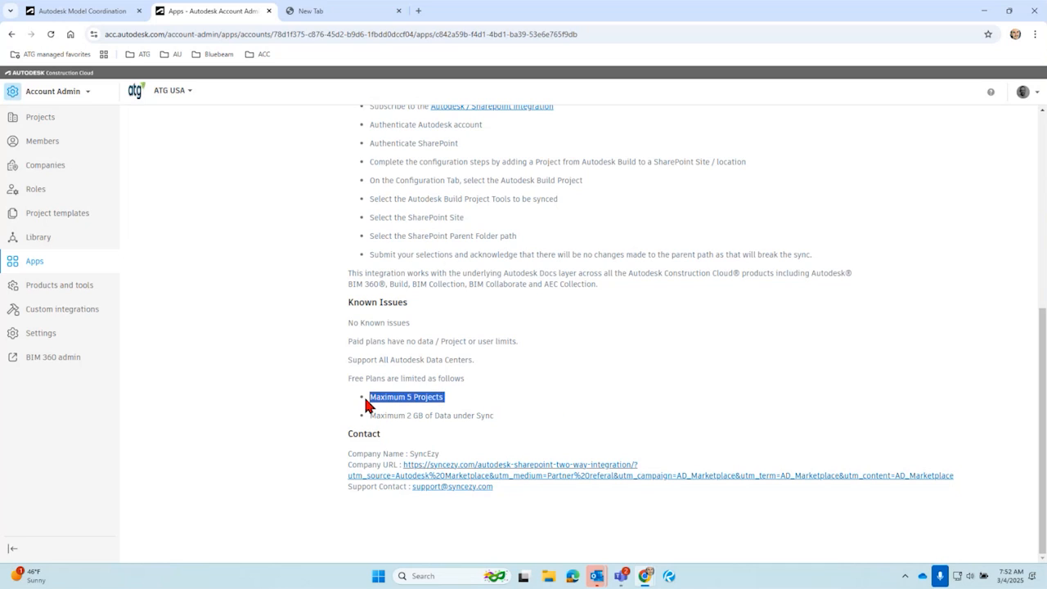
{"action": "triple_click", "coordinate": [363, 301]}
{"action": "left_click", "coordinate": [540, 385]}
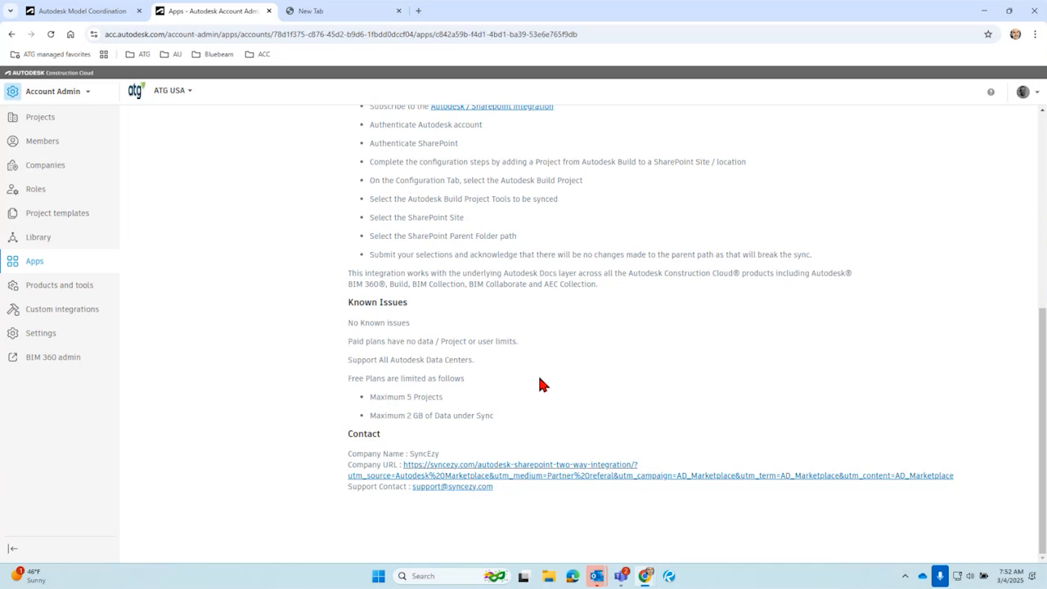
{"action": "triple_click", "coordinate": [504, 412]}
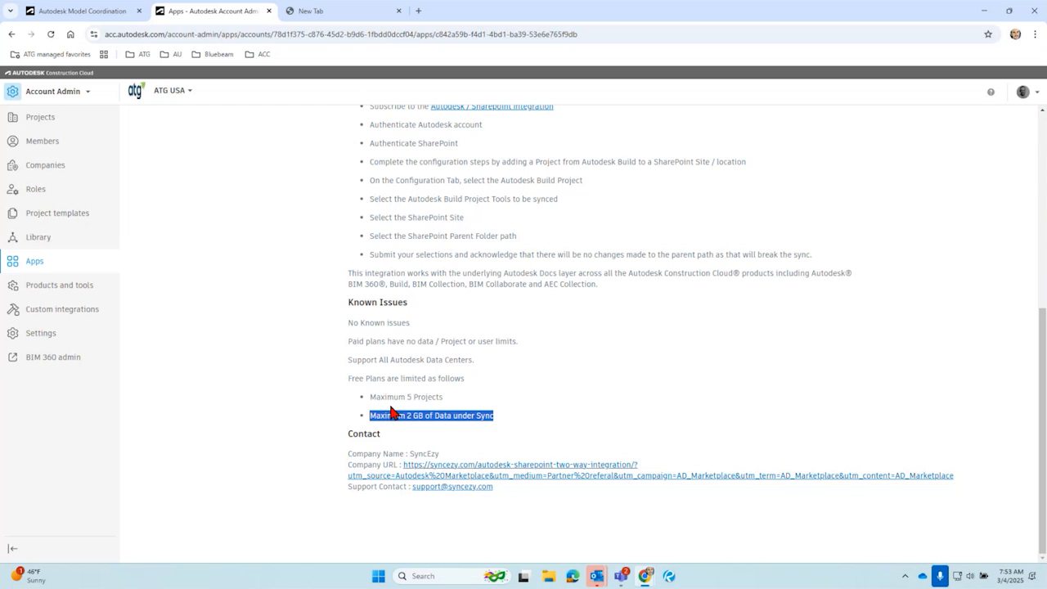
Step: Highlight the publisher name and the supported sync destinations in the summary at the start of the app's page
{"action": "scroll", "coordinate": [599, 386], "scroll_direction": "up", "scroll_amount": 5}
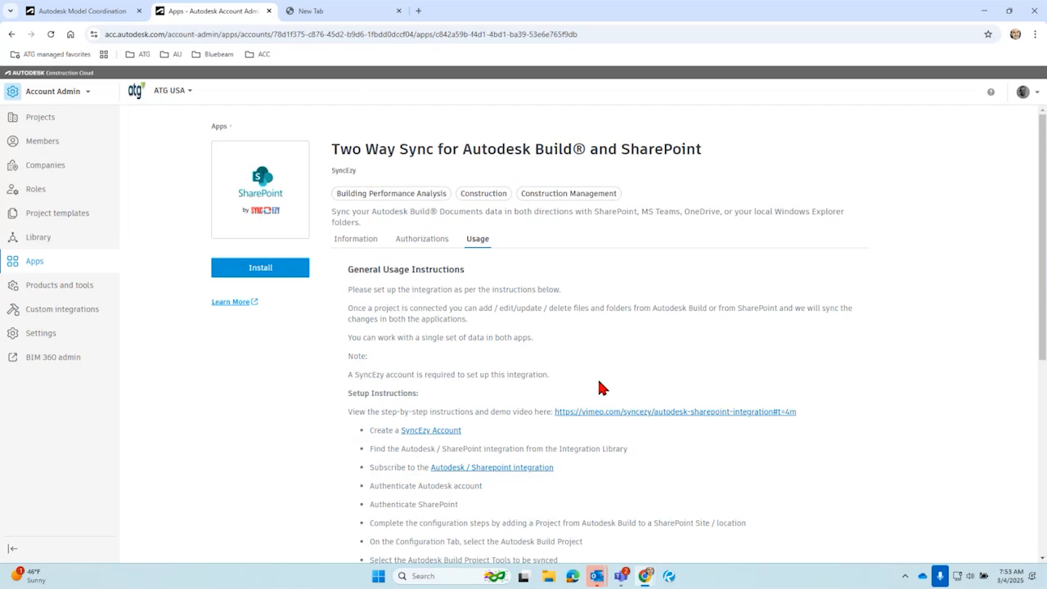
{"action": "left_click_drag", "start_coordinate": [370, 170], "coordinate": [326, 171]}
{"action": "left_click", "coordinate": [497, 372]}
{"action": "left_click_drag", "start_coordinate": [591, 214], "coordinate": [820, 221]}
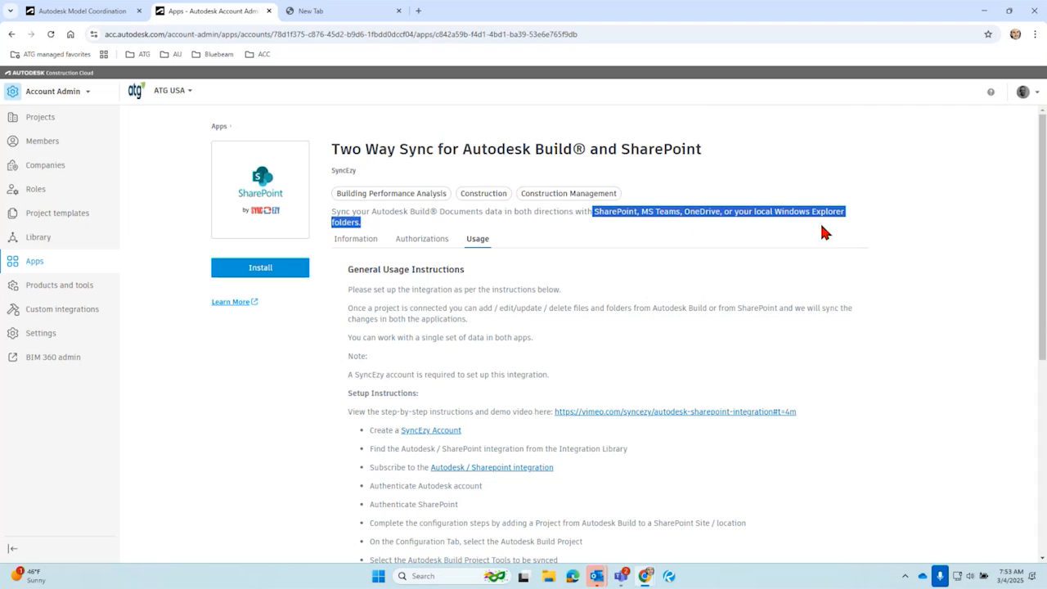
{"action": "left_click", "coordinate": [762, 335]}
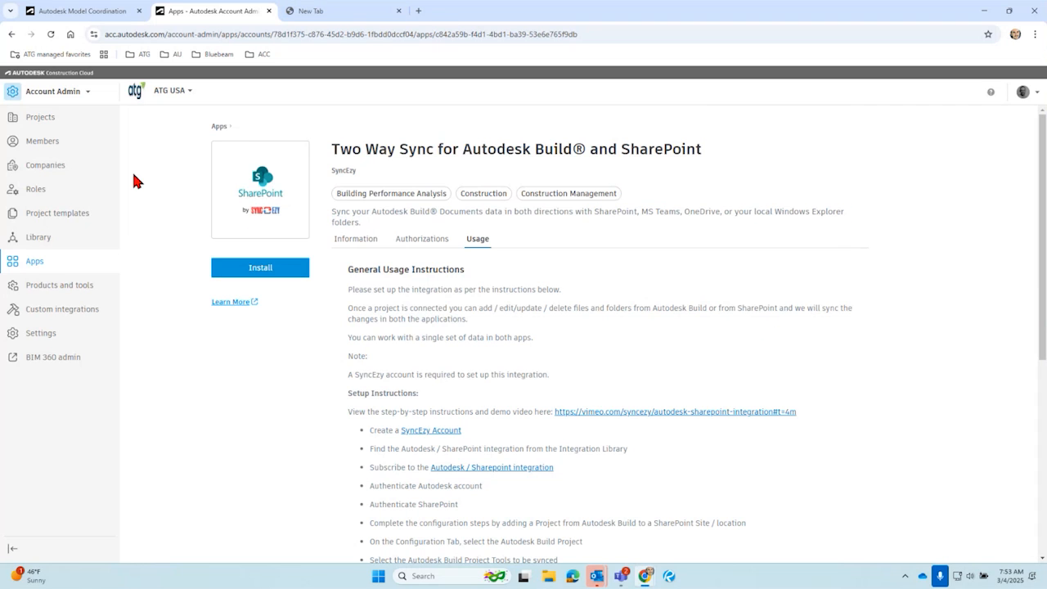
Step: Leave the SharePoint app for the app gallery and show the Snowdon Towers clash model in Model Coordination
{"action": "left_click", "coordinate": [38, 261]}
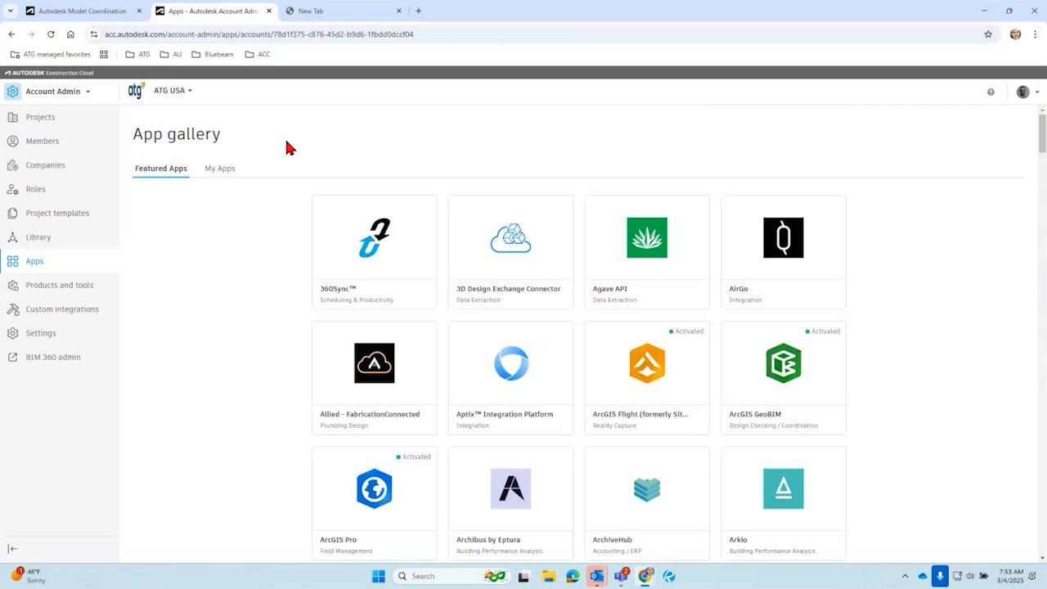
{"action": "left_click", "coordinate": [69, 8]}
{"action": "left_click_drag", "start_coordinate": [744, 236], "coordinate": [815, 245]}
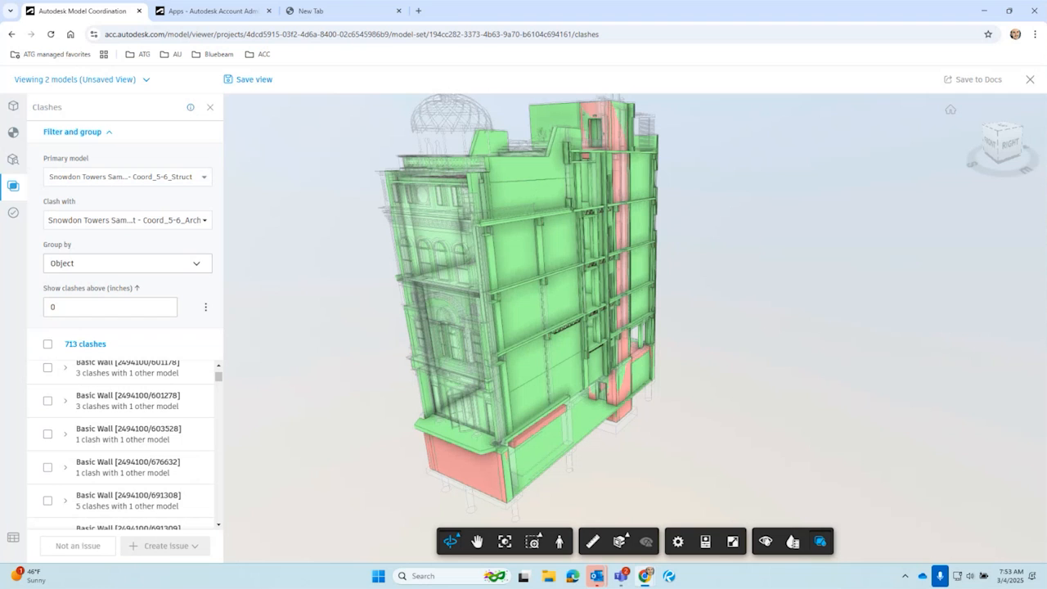
Step: Return to Account Admin's app gallery and reopen the details of the Two Way Sync for Autodesk Build and SharePoint app
{"action": "left_click", "coordinate": [257, 12]}
{"action": "scroll", "coordinate": [243, 437], "scroll_direction": "down", "scroll_amount": 2}
{"action": "scroll", "coordinate": [238, 434], "scroll_direction": "down", "scroll_amount": 20}
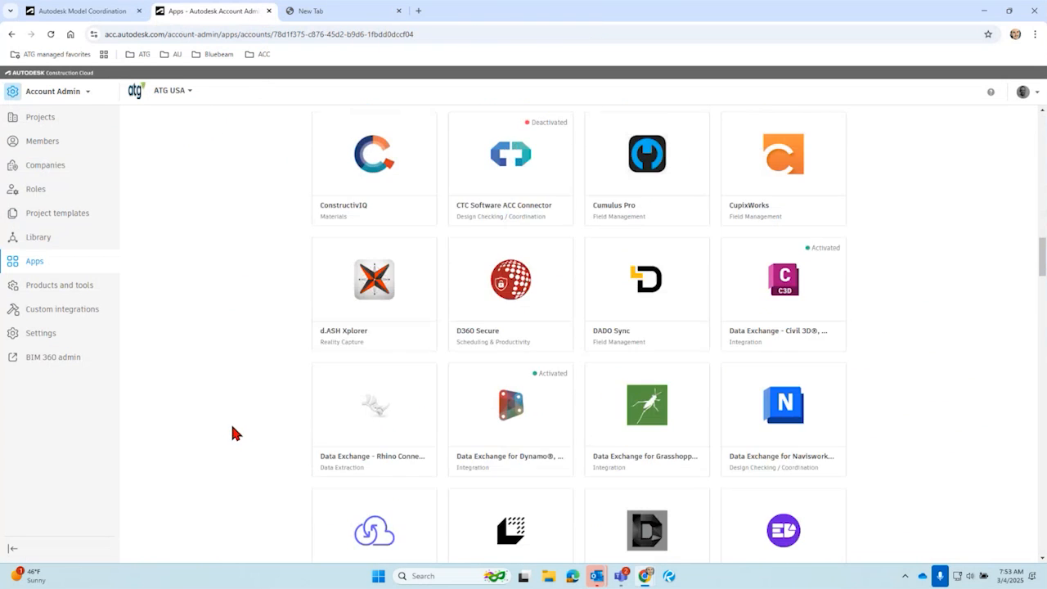
{"action": "scroll", "coordinate": [229, 436], "scroll_direction": "down", "scroll_amount": 20}
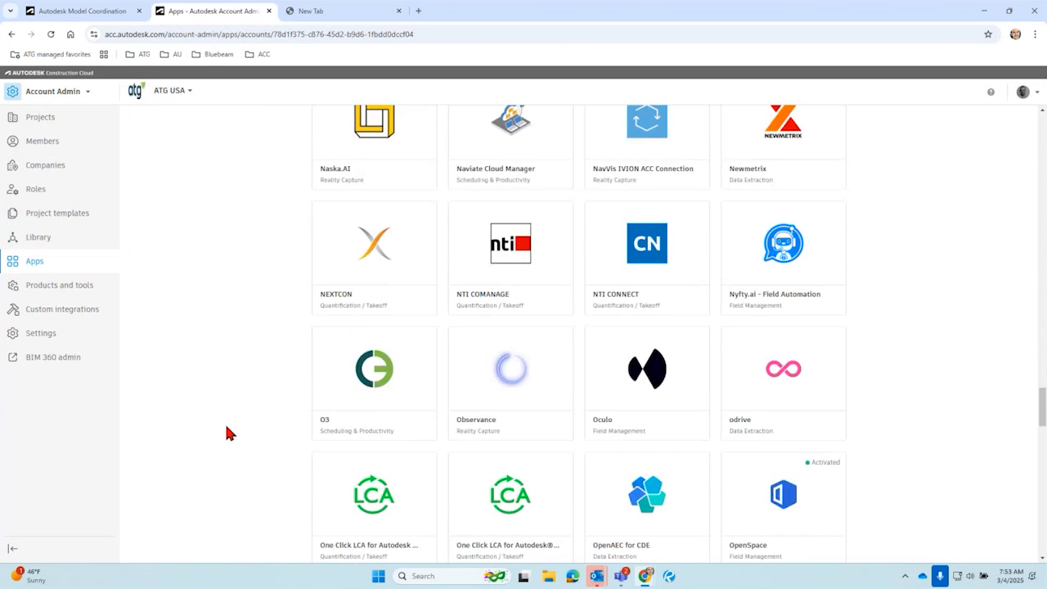
{"action": "scroll", "coordinate": [229, 435], "scroll_direction": "down", "scroll_amount": 4}
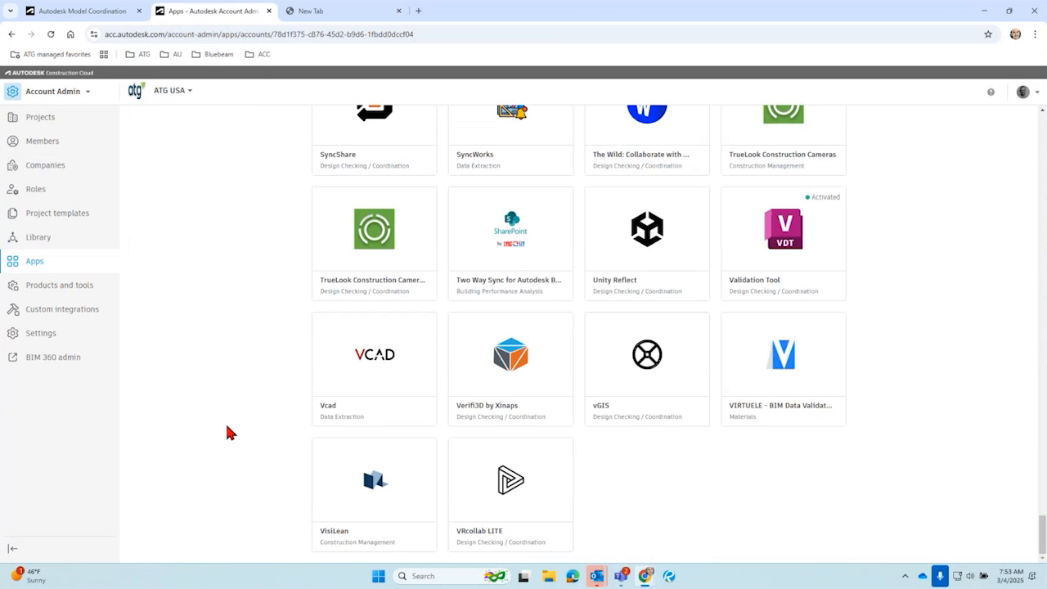
{"action": "left_click", "coordinate": [522, 220]}
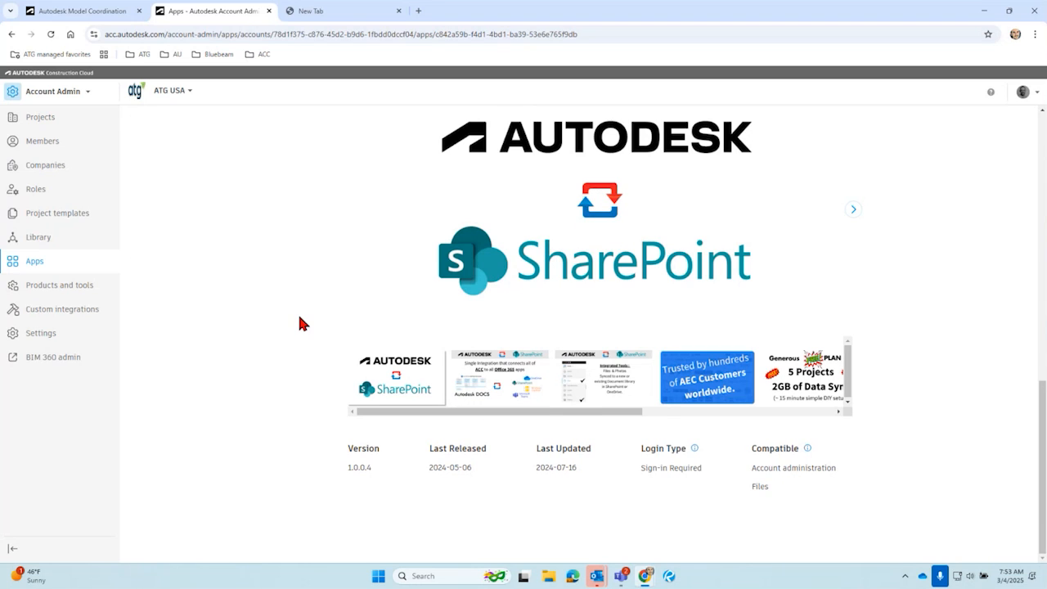
Step: Browse the SharePoint sync app's preview images covering the Office 365 connections and the integrated Files and Photos tools
{"action": "left_click", "coordinate": [853, 211]}
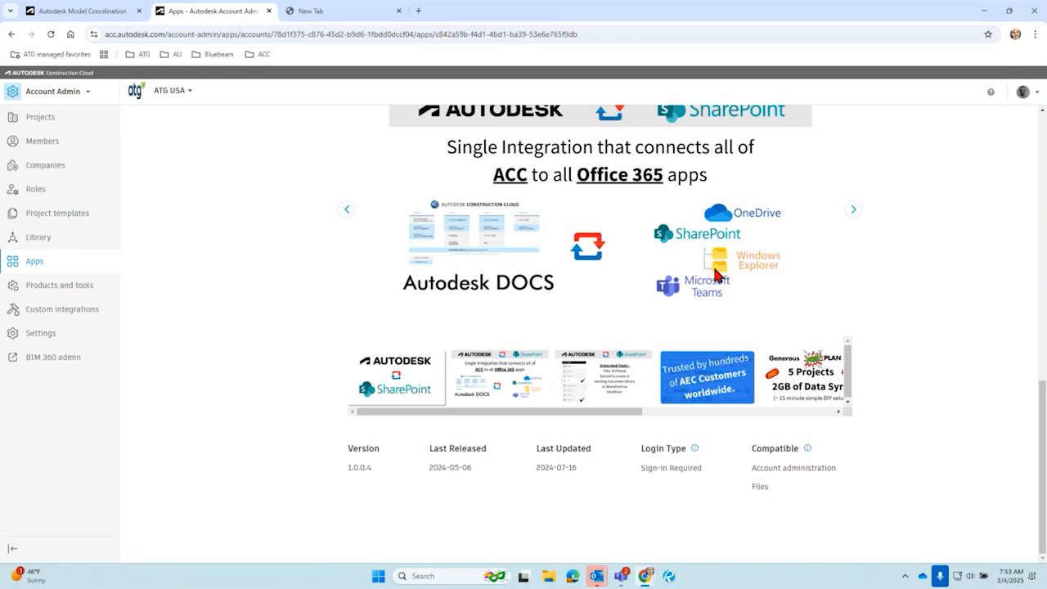
{"action": "left_click", "coordinate": [855, 210]}
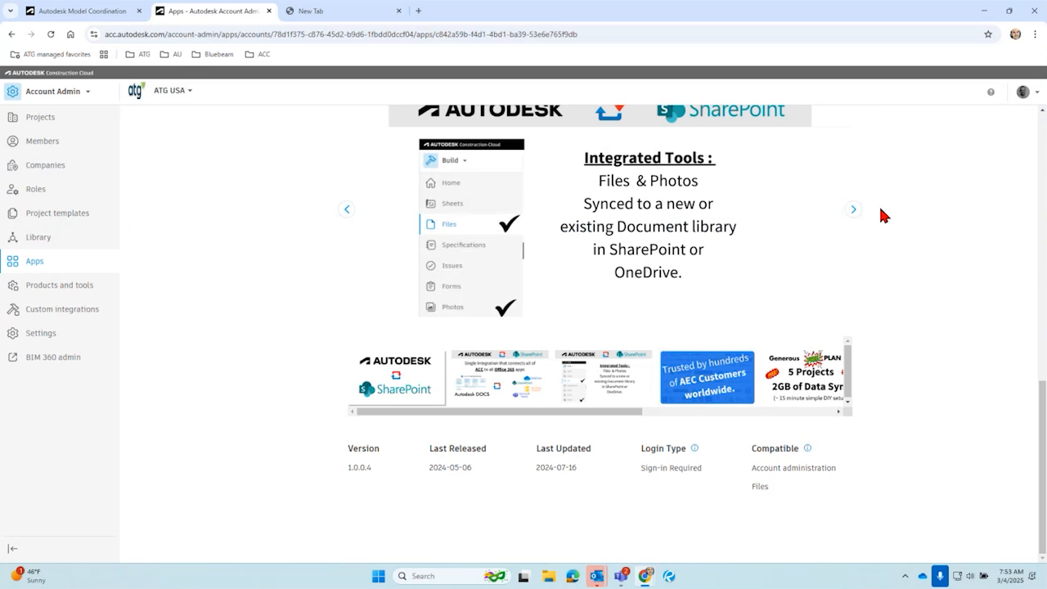
{"action": "left_click", "coordinate": [347, 210]}
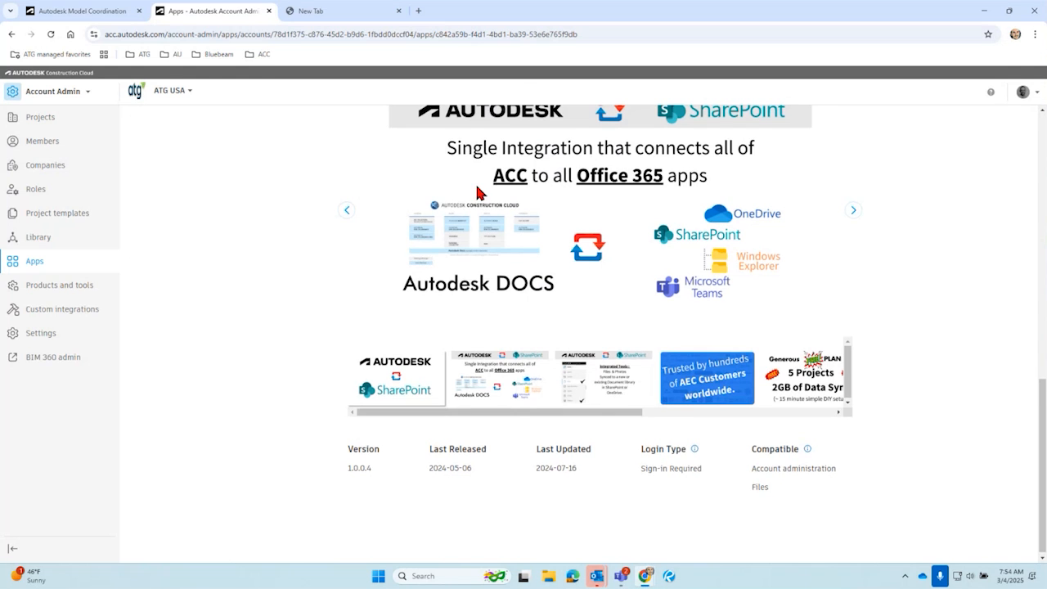
Step: Highlight the publisher name SyncEzy below the app's title and again at the start of the description
{"action": "scroll", "coordinate": [484, 192], "scroll_direction": "up", "scroll_amount": 15}
{"action": "left_click_drag", "start_coordinate": [360, 174], "coordinate": [329, 174]}
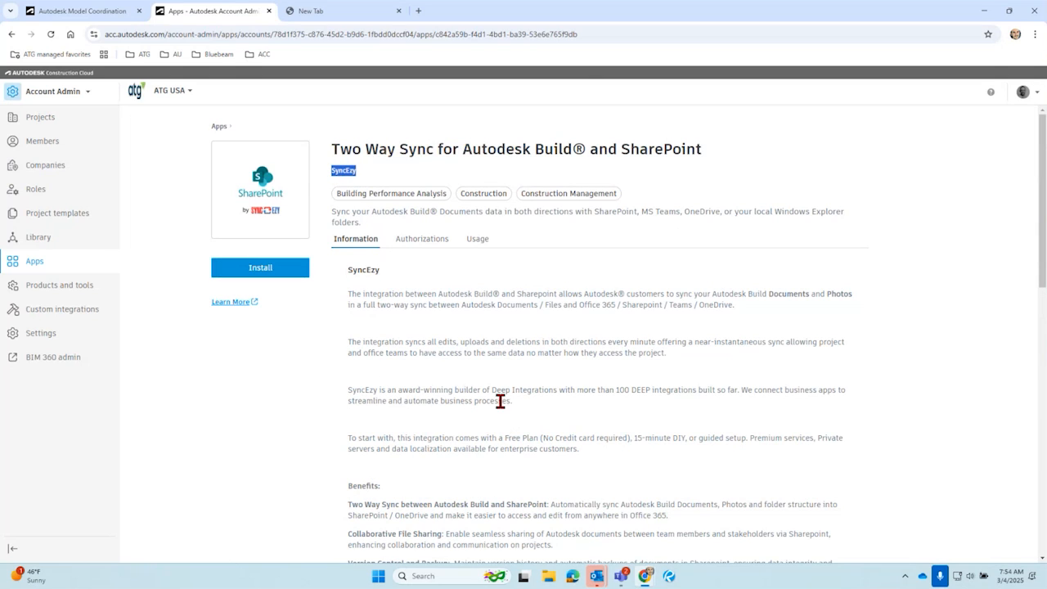
{"action": "left_click_drag", "start_coordinate": [381, 276], "coordinate": [350, 278]}
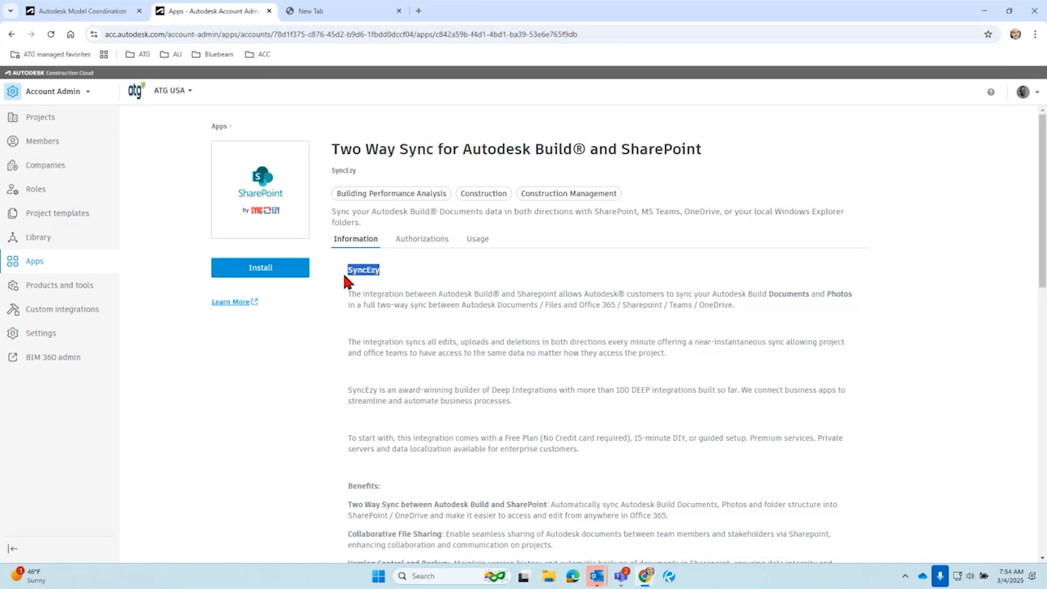
{"action": "left_click", "coordinate": [403, 290]}
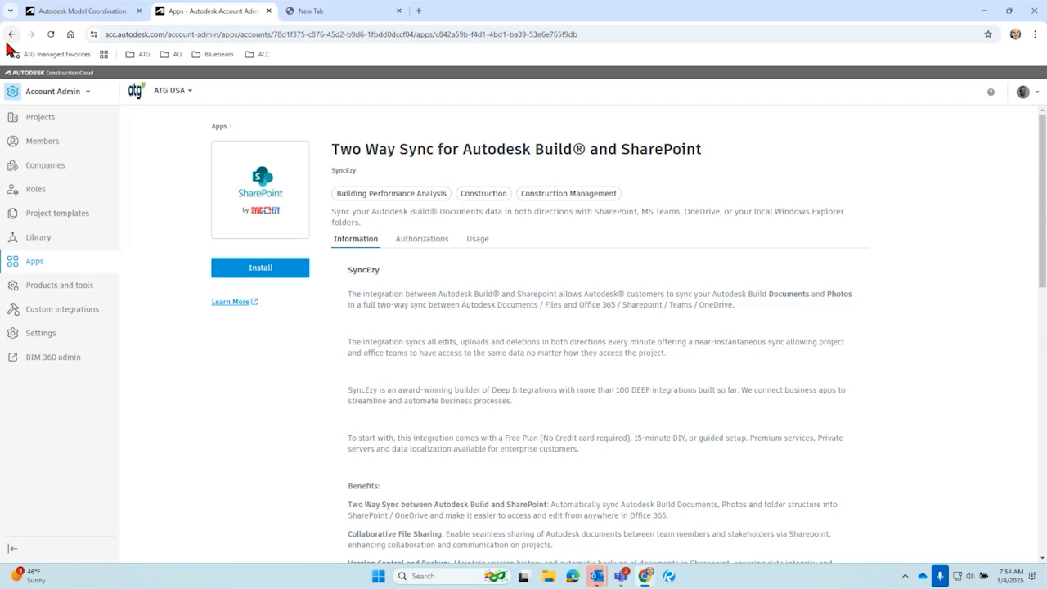
Step: Switch back to the Snowdon Towers clash model in Model Coordination and show the start of the clash list
{"action": "left_click", "coordinate": [64, 13]}
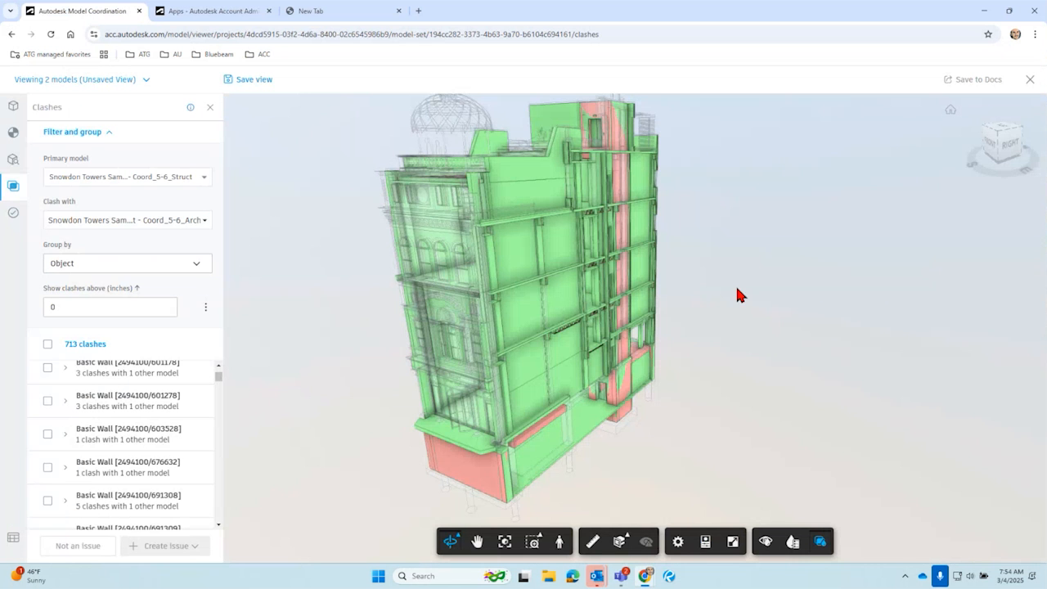
{"action": "scroll", "coordinate": [736, 288], "scroll_direction": "down", "scroll_amount": 4}
{"action": "middle_click_drag", "start_coordinate": [683, 382], "coordinate": [583, 373]}
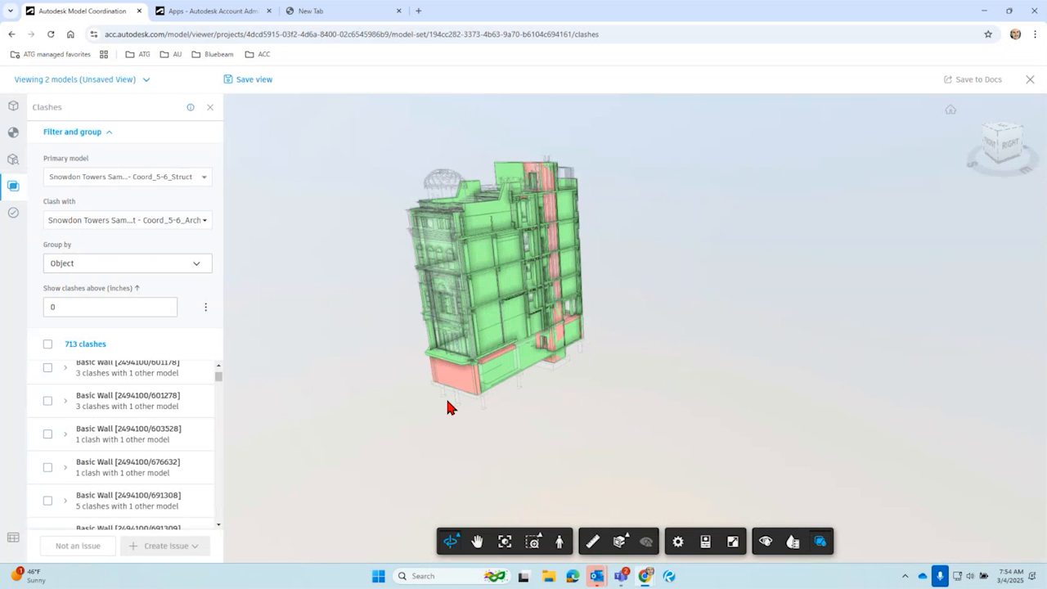
{"action": "scroll", "coordinate": [523, 241], "scroll_direction": "up", "scroll_amount": 3}
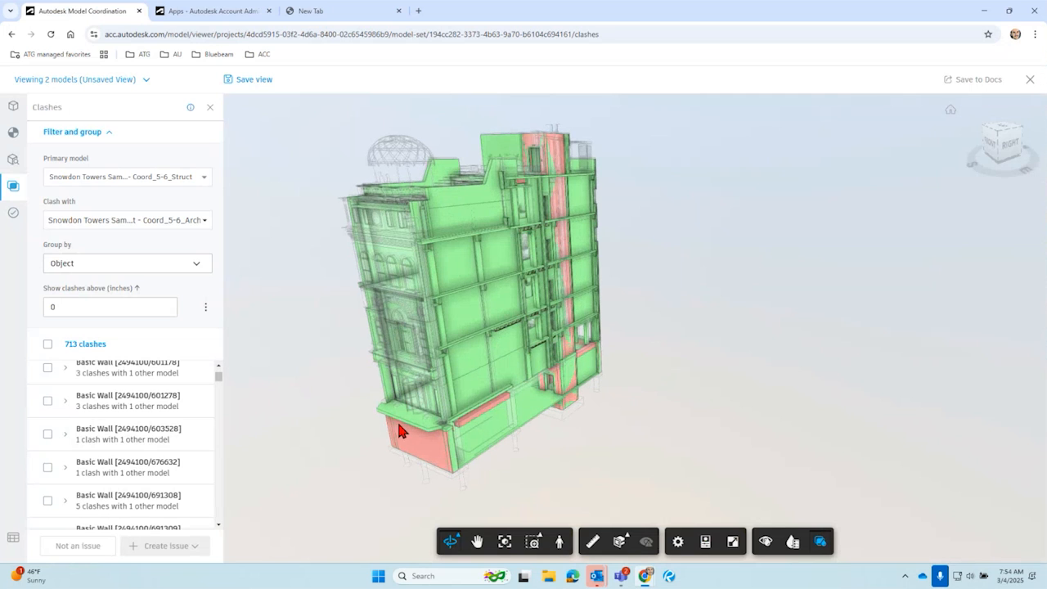
{"action": "scroll", "coordinate": [106, 438], "scroll_direction": "up", "scroll_amount": 2}
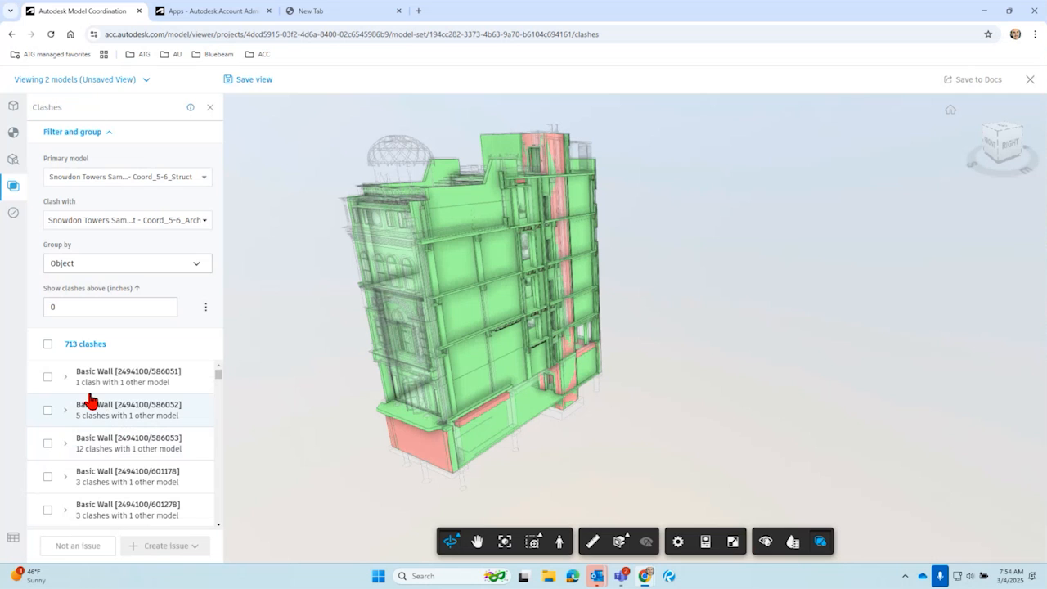
Step: Expand and select the clash group of Basic Wall [2494100/586051] to isolate it, and view it from the building's back
{"action": "left_click", "coordinate": [65, 378]}
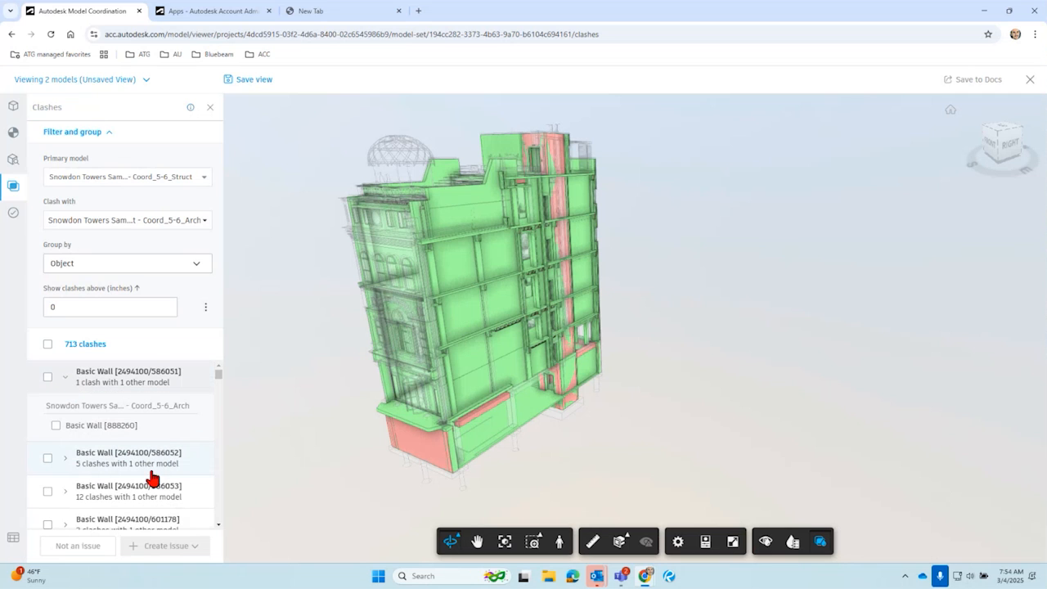
{"action": "left_click", "coordinate": [47, 378]}
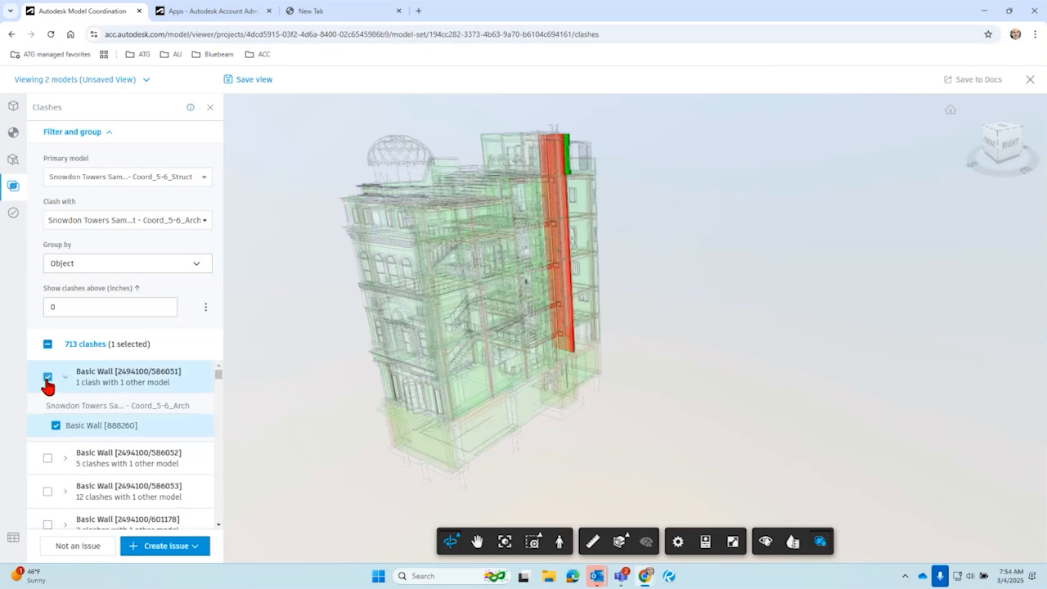
{"action": "left_click_drag", "start_coordinate": [583, 407], "coordinate": [476, 481]}
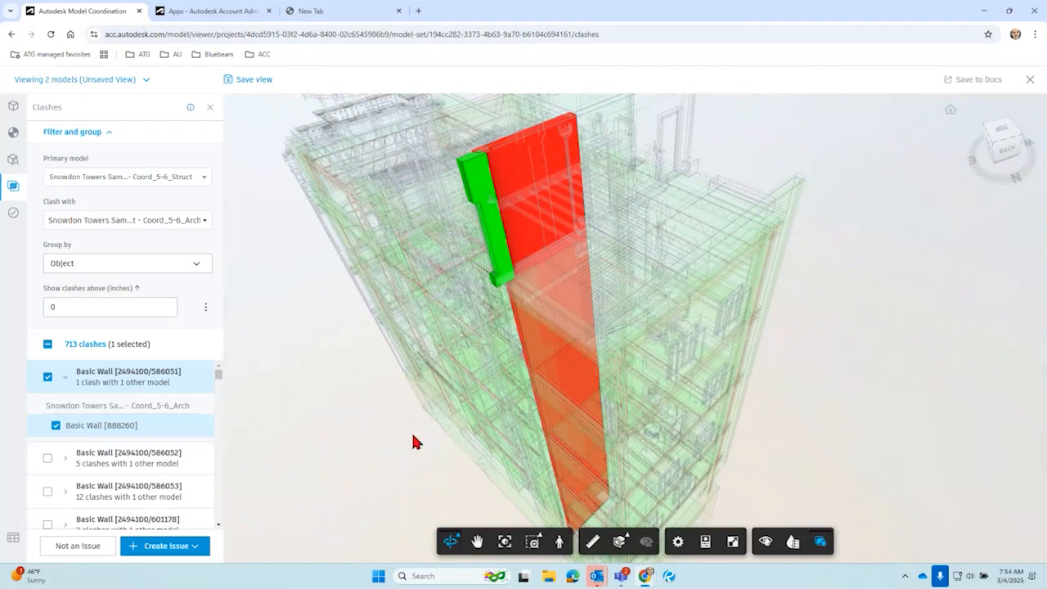
Step: Compare the Basic Wall [2494100/586051] clash with the full model, reselect it and examine the wall junction up close
{"action": "left_click", "coordinate": [48, 378]}
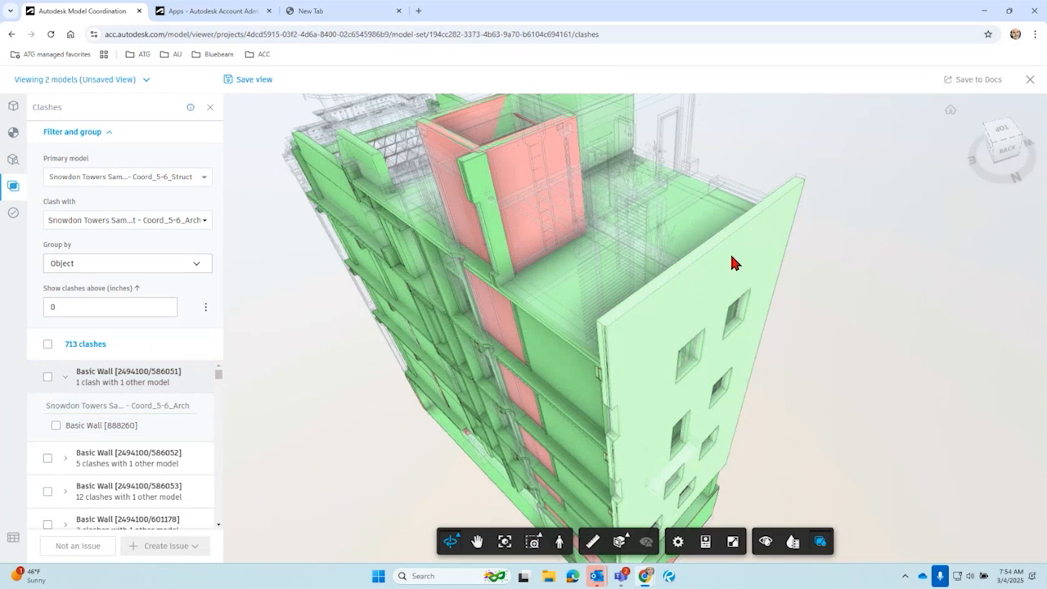
{"action": "left_click", "coordinate": [46, 378]}
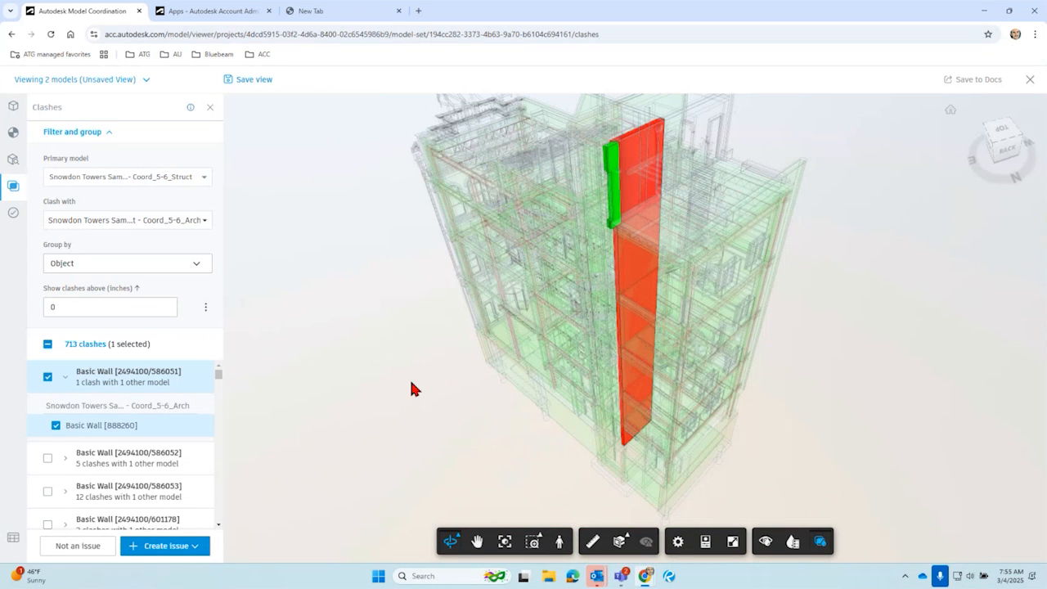
{"action": "scroll", "coordinate": [717, 120], "scroll_direction": "up", "scroll_amount": 5}
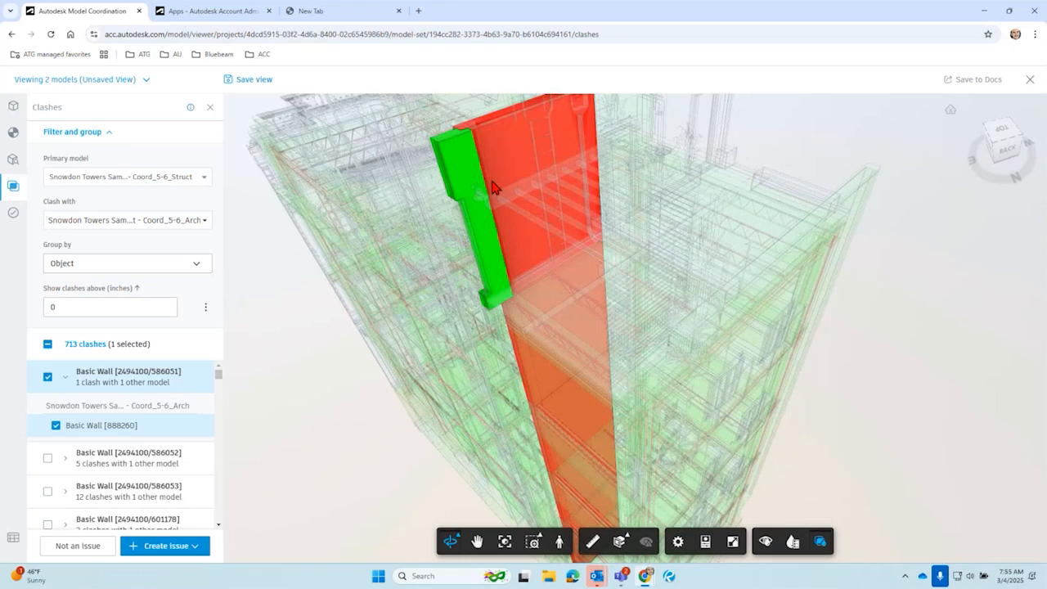
{"action": "scroll", "coordinate": [427, 129], "scroll_direction": "up", "scroll_amount": 10}
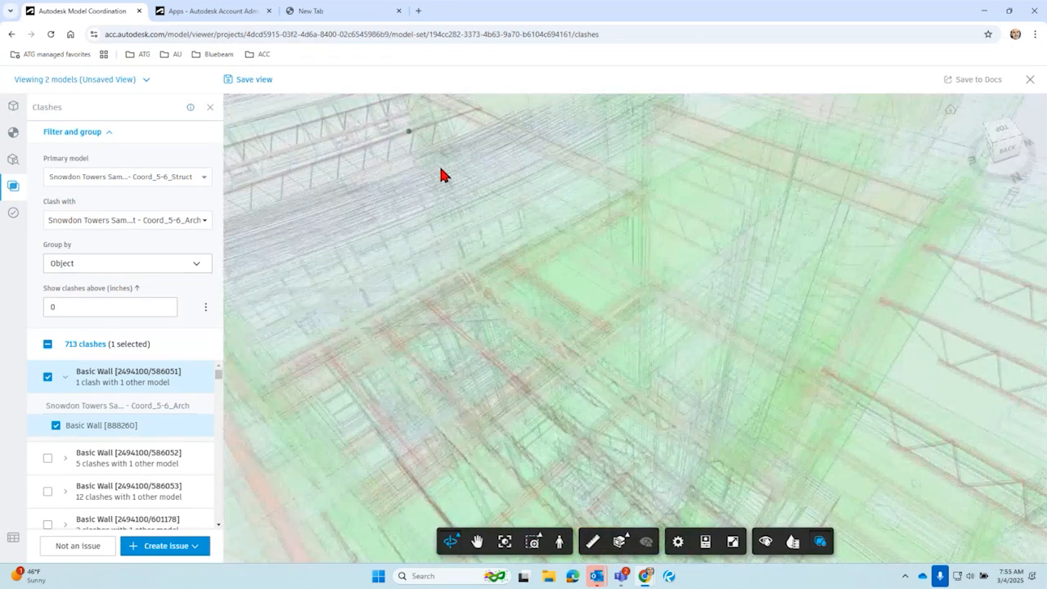
{"action": "scroll", "coordinate": [430, 165], "scroll_direction": "down", "scroll_amount": 5}
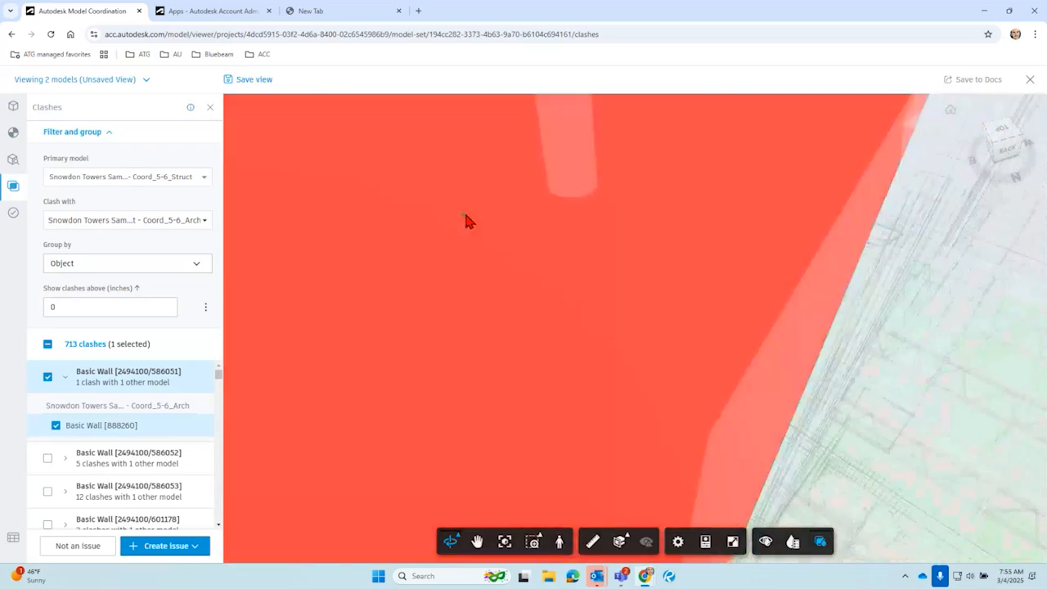
{"action": "scroll", "coordinate": [486, 235], "scroll_direction": "down", "scroll_amount": 5}
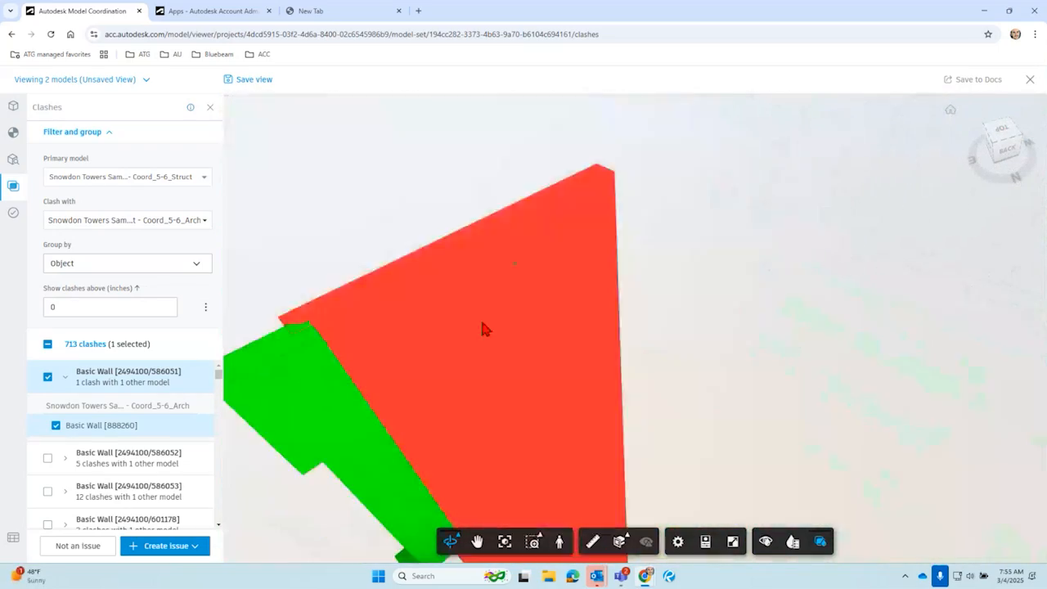
{"action": "middle_click_drag", "start_coordinate": [482, 324], "coordinate": [631, 244]}
{"action": "scroll", "coordinate": [466, 258], "scroll_direction": "up", "scroll_amount": 4}
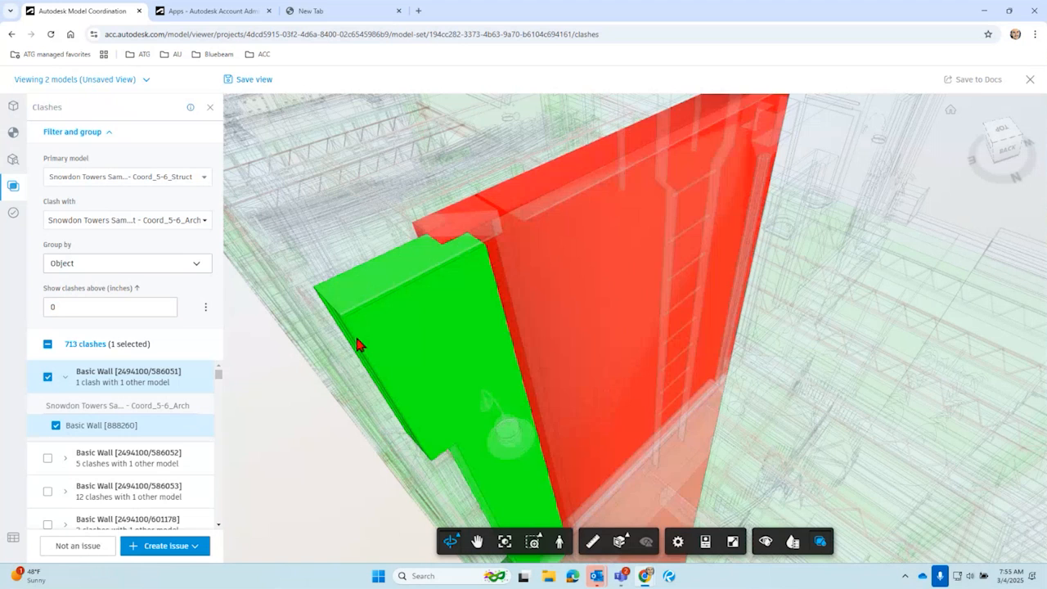
Step: Toggle the Basic Wall [2494100/586051] clash between isolated and unselected display, ending with it cleared
{"action": "left_click", "coordinate": [355, 330]}
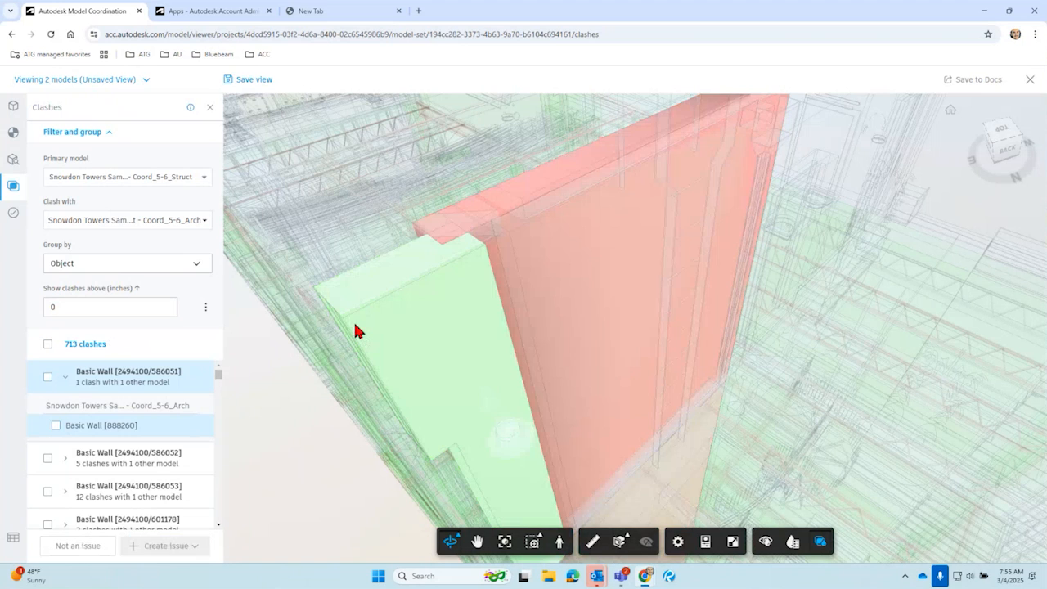
{"action": "left_click", "coordinate": [359, 313]}
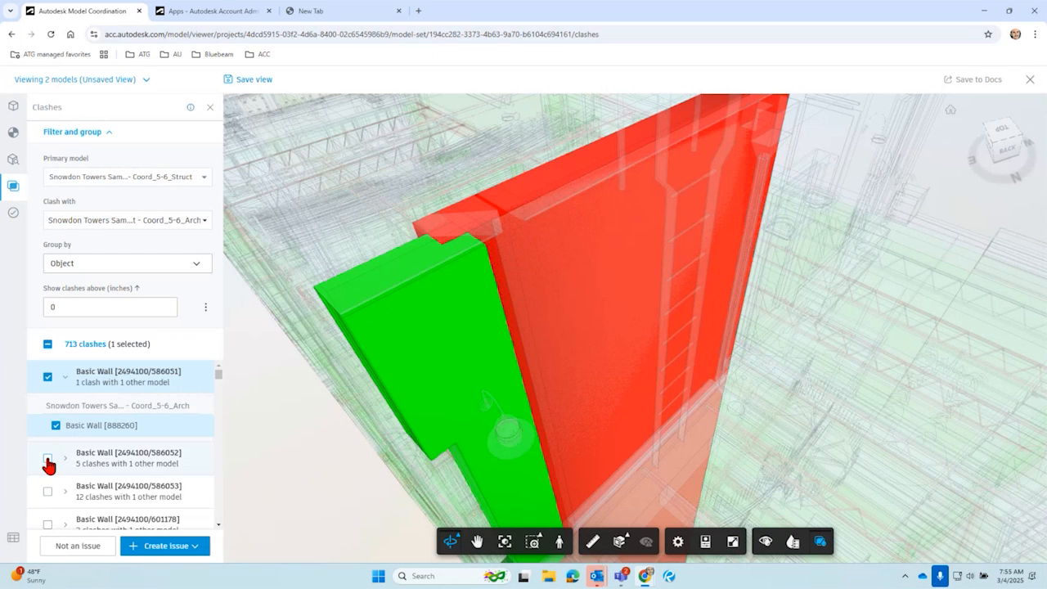
{"action": "left_click", "coordinate": [47, 379]}
{"action": "left_click", "coordinate": [48, 379]}
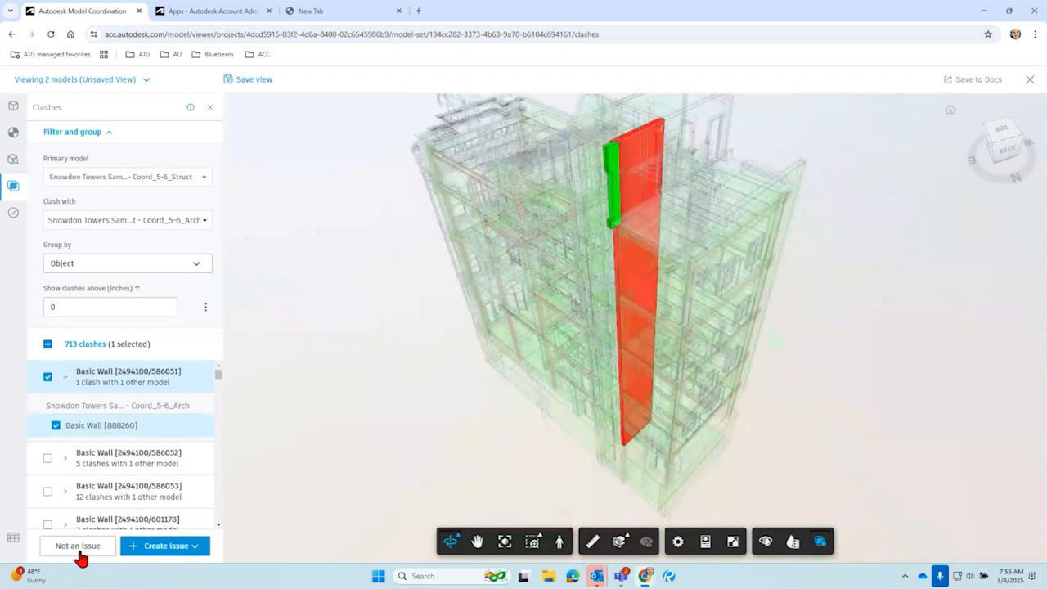
{"action": "left_click", "coordinate": [50, 391]}
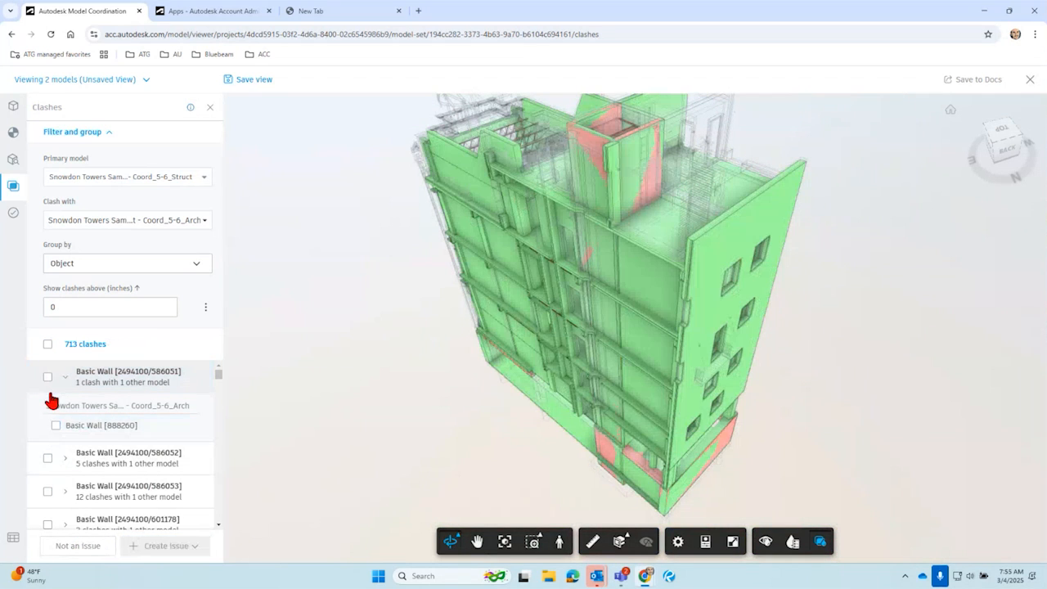
Step: Isolate the clashes of Basic Wall [2494100/586052] and examine up close where the wall meets the floors
{"action": "left_click", "coordinate": [47, 459]}
{"action": "left_click_drag", "start_coordinate": [482, 444], "coordinate": [375, 419]}
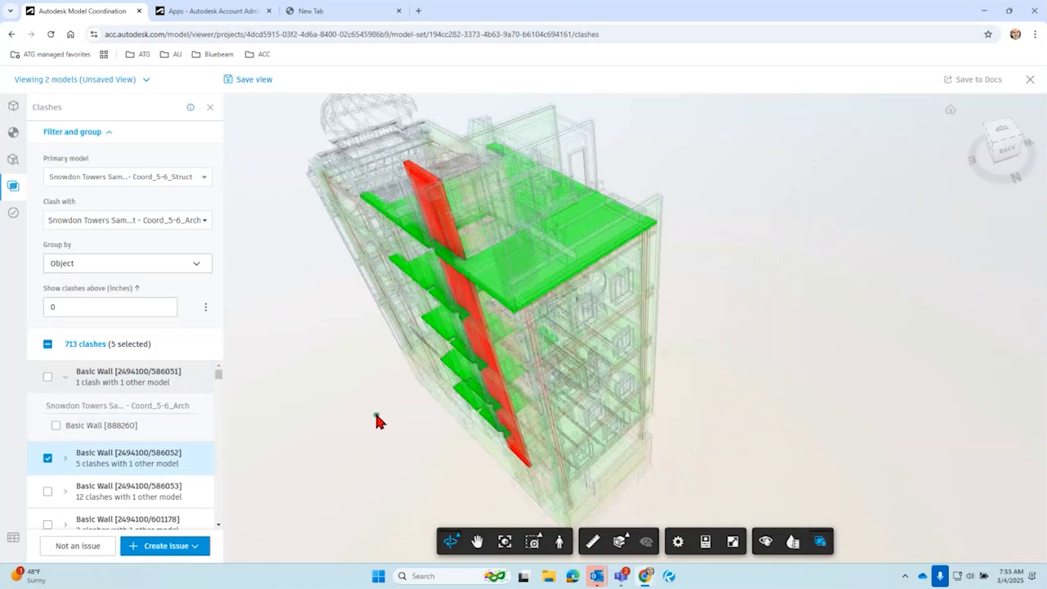
{"action": "scroll", "coordinate": [439, 237], "scroll_direction": "up", "scroll_amount": 3}
{"action": "scroll", "coordinate": [467, 285], "scroll_direction": "up", "scroll_amount": 3}
{"action": "scroll", "coordinate": [582, 316], "scroll_direction": "up", "scroll_amount": 3}
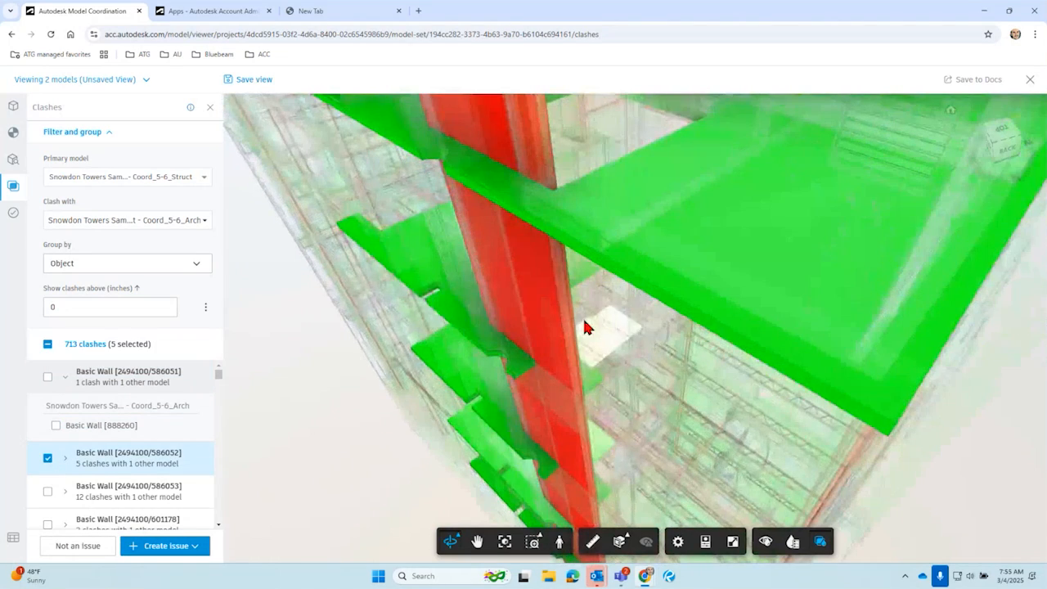
{"action": "scroll", "coordinate": [584, 320], "scroll_direction": "down", "scroll_amount": 3}
{"action": "left_click_drag", "start_coordinate": [663, 349], "coordinate": [523, 361]}
{"action": "middle_click_drag", "start_coordinate": [524, 361], "coordinate": [462, 364]}
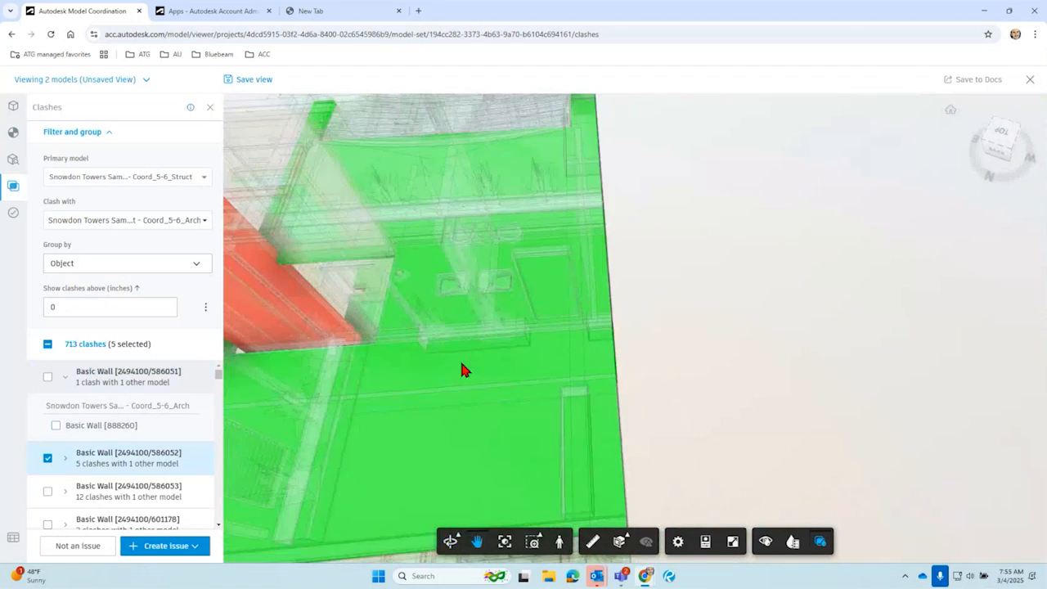
{"action": "left_click_drag", "start_coordinate": [462, 370], "coordinate": [673, 299]}
{"action": "scroll", "coordinate": [490, 212], "scroll_direction": "up", "scroll_amount": 6}
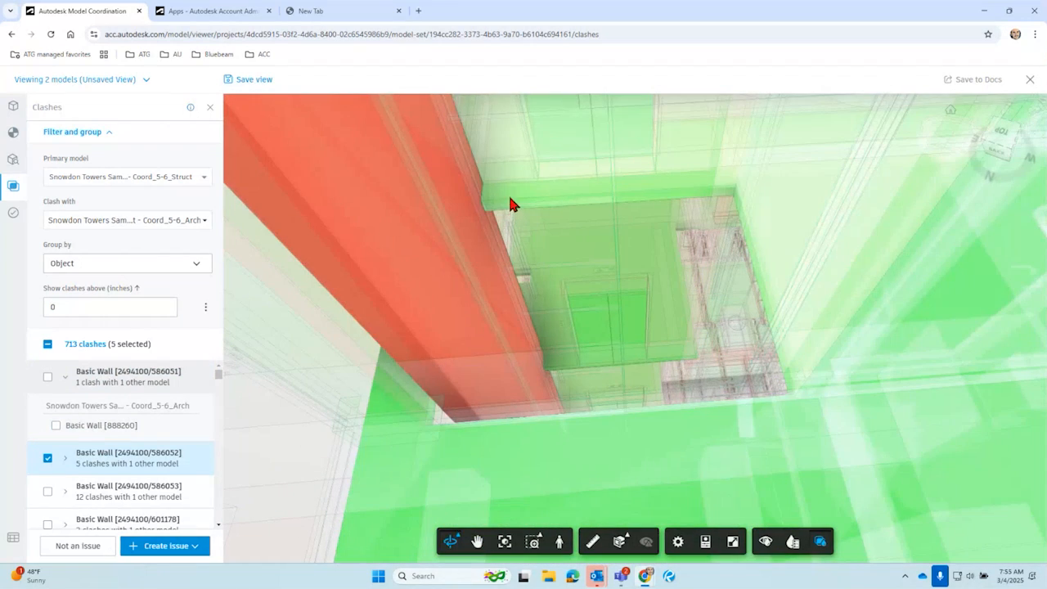
{"action": "scroll", "coordinate": [503, 196], "scroll_direction": "down", "scroll_amount": 3}
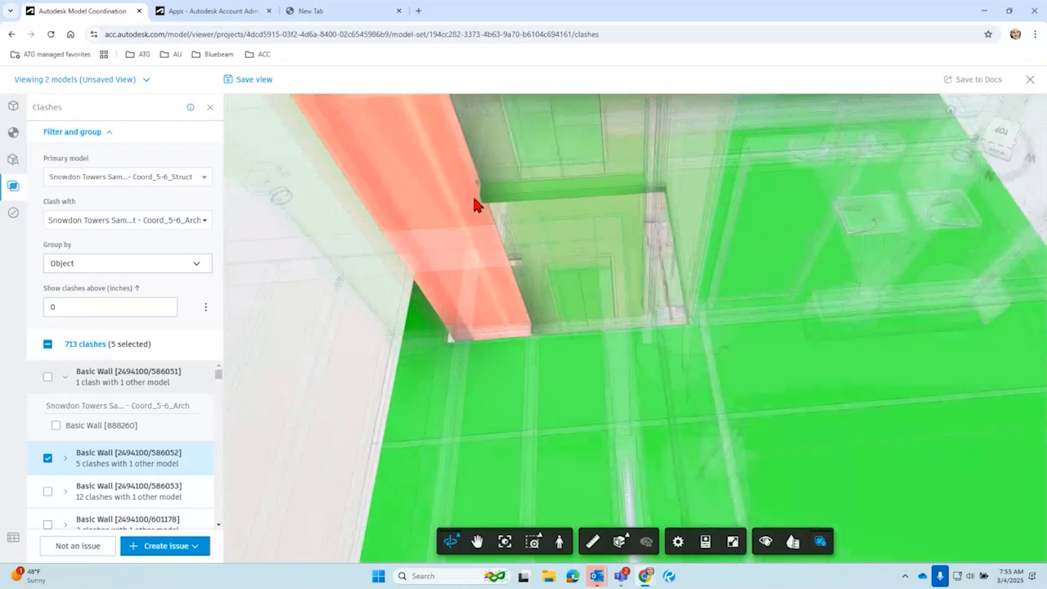
{"action": "left_click_drag", "start_coordinate": [475, 203], "coordinate": [140, 460]}
Step: Add the clashes of Basic Wall [2494100/601278] to the selection and examine the overlapping foundation walls from the front and side
{"action": "scroll", "coordinate": [141, 460], "scroll_direction": "down", "scroll_amount": 1}
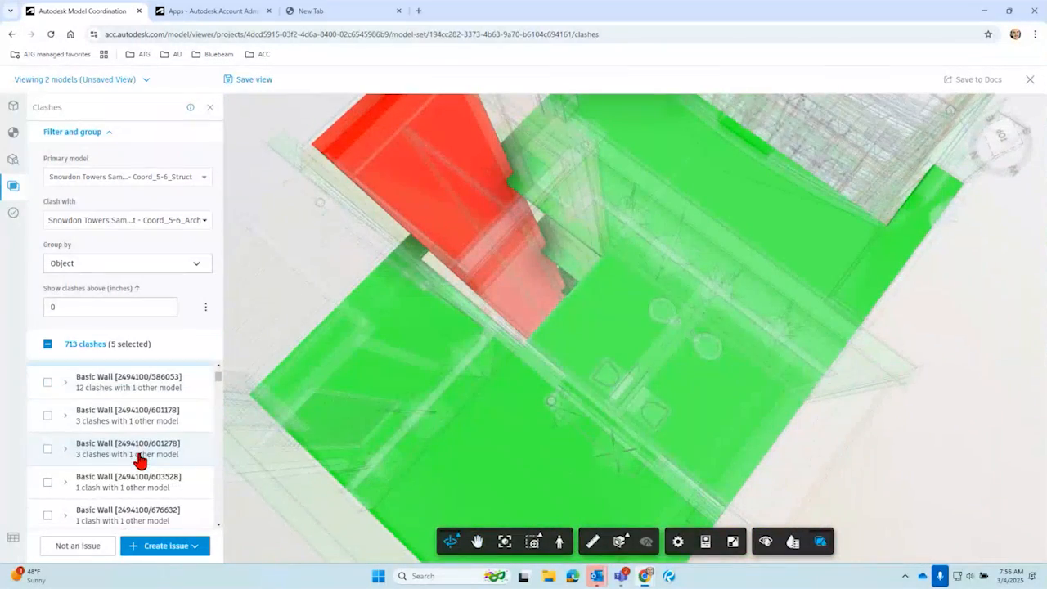
{"action": "left_click", "coordinate": [48, 449]}
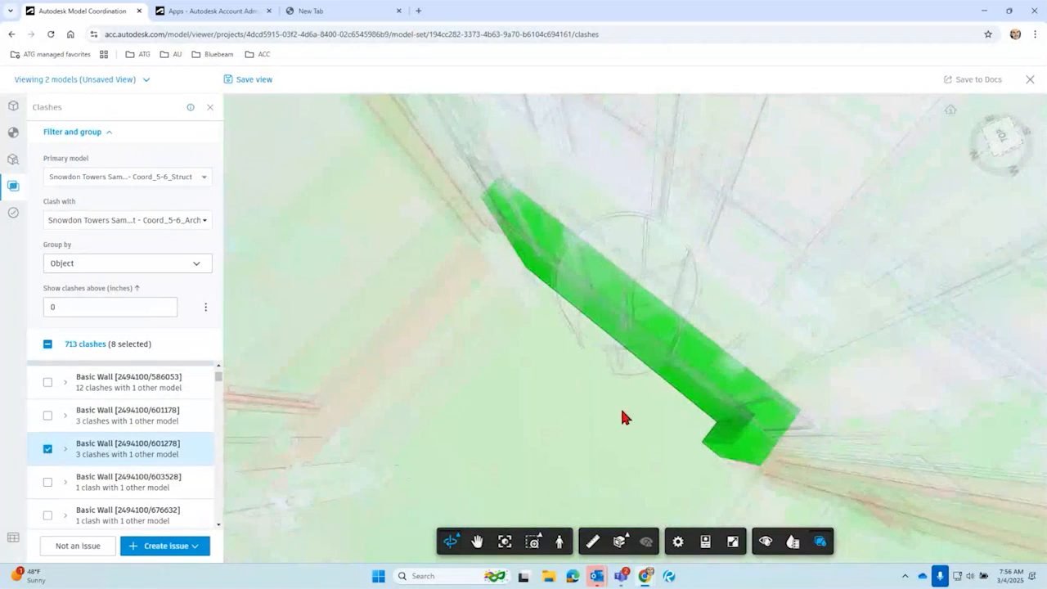
{"action": "scroll", "coordinate": [576, 252], "scroll_direction": "down", "scroll_amount": 6}
{"action": "left_click_drag", "start_coordinate": [647, 278], "coordinate": [757, 318]}
{"action": "scroll", "coordinate": [635, 310], "scroll_direction": "up", "scroll_amount": 5}
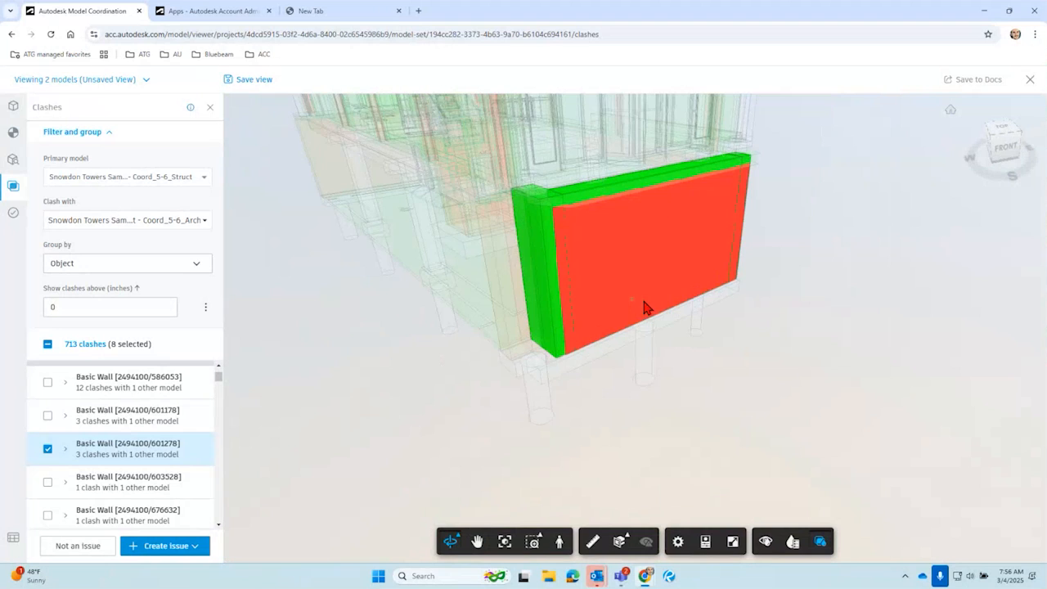
{"action": "left_click_drag", "start_coordinate": [651, 335], "coordinate": [128, 339]}
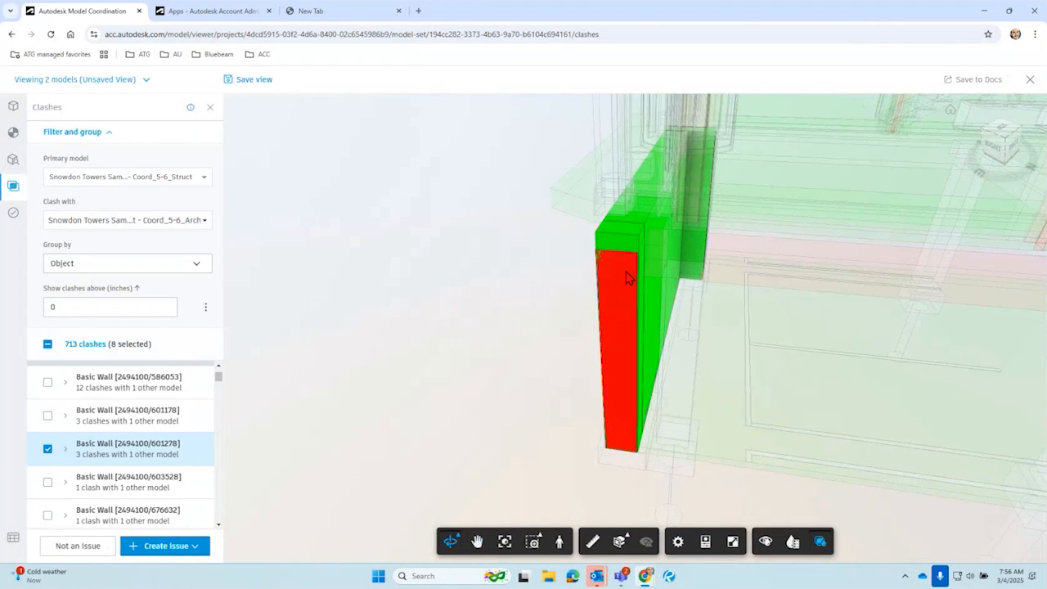
Step: Remove the Basic Wall [2494100/601278] clashes from the selection, add those of Concrete-Rectangular Beam [2494100/606909], and examine where the beam meets the walls
{"action": "left_click", "coordinate": [48, 450]}
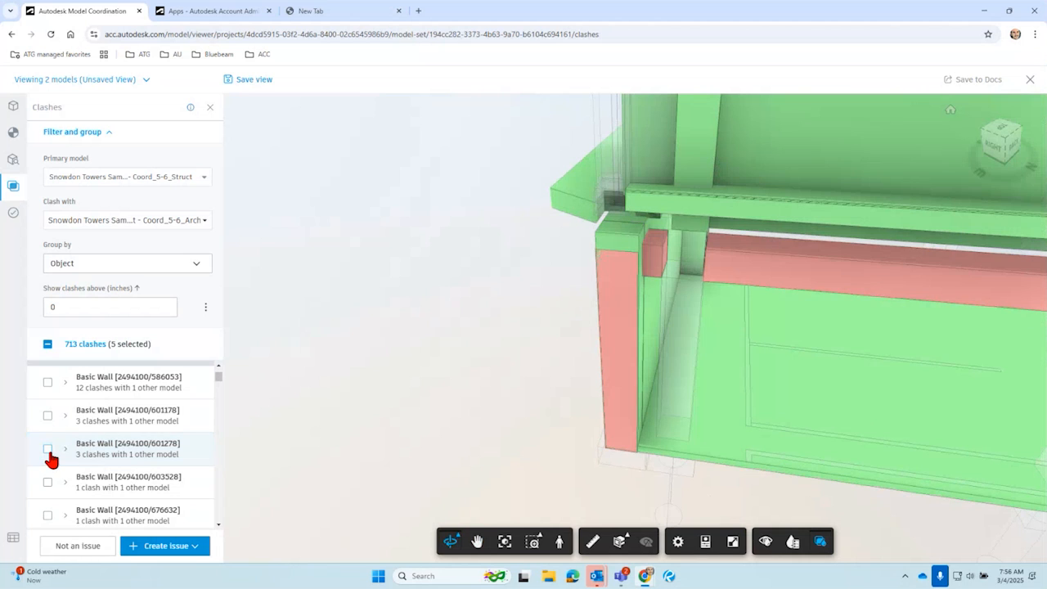
{"action": "scroll", "coordinate": [51, 463], "scroll_direction": "down", "scroll_amount": 2}
{"action": "scroll", "coordinate": [51, 463], "scroll_direction": "down", "scroll_amount": 4}
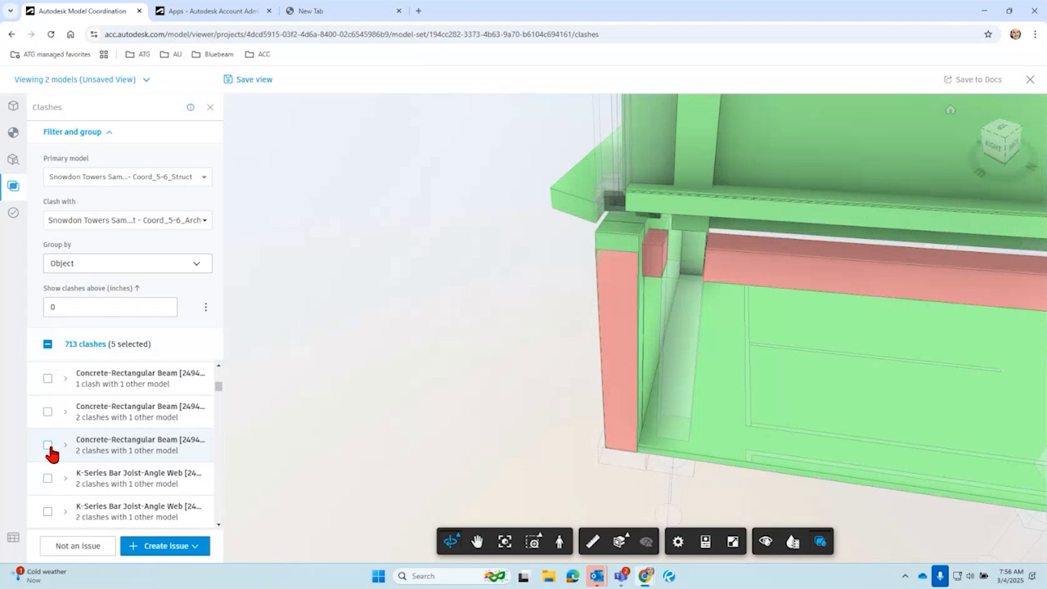
{"action": "left_click", "coordinate": [47, 445]}
{"action": "left_click_drag", "start_coordinate": [650, 404], "coordinate": [216, 370]}
{"action": "scroll", "coordinate": [673, 247], "scroll_direction": "up", "scroll_amount": 10}
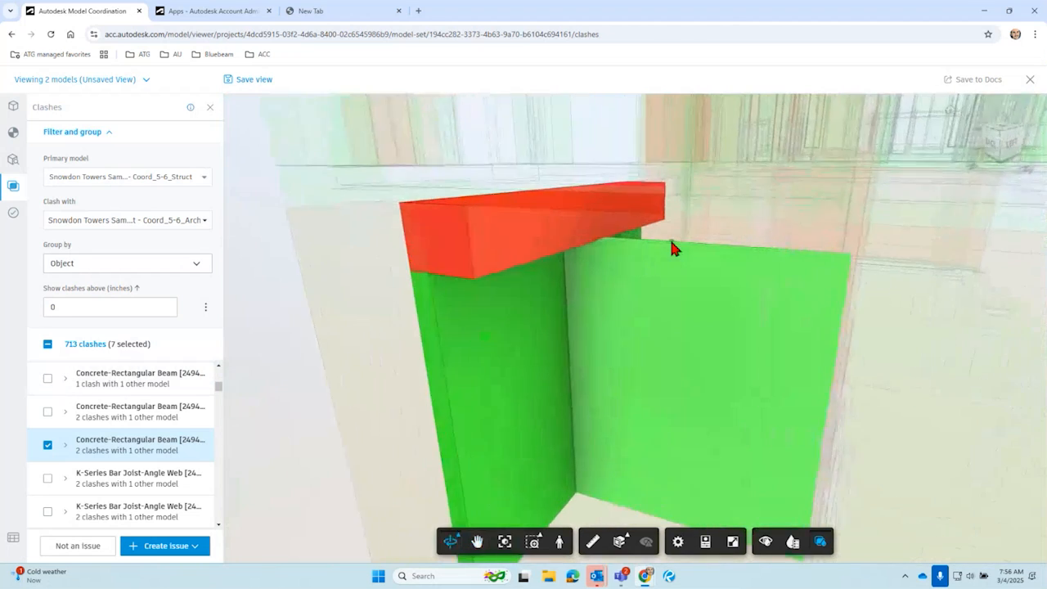
{"action": "scroll", "coordinate": [655, 234], "scroll_direction": "down", "scroll_amount": 6}
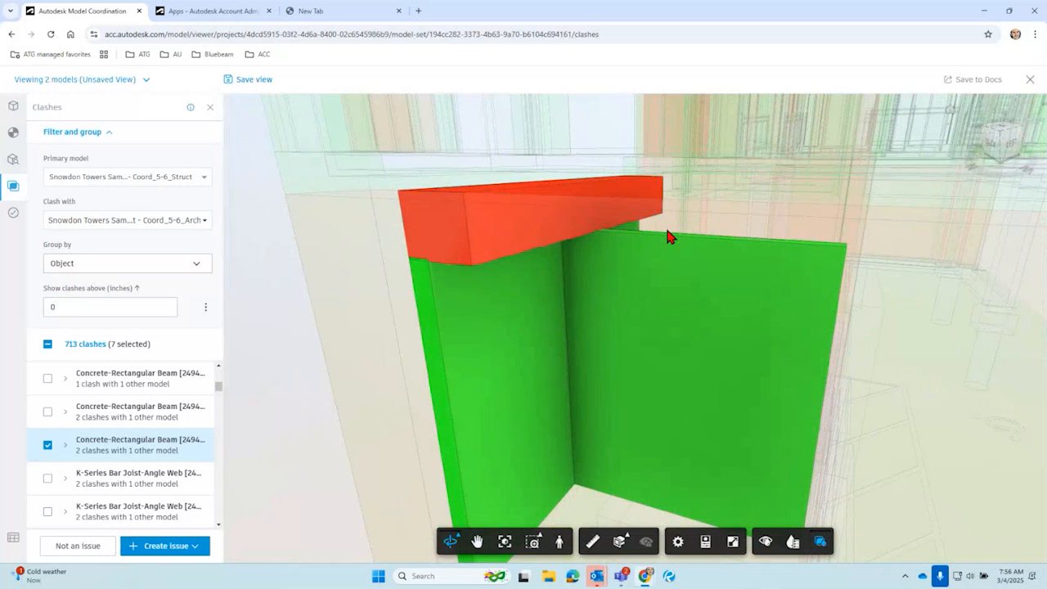
{"action": "left_click_drag", "start_coordinate": [643, 243], "coordinate": [548, 252]}
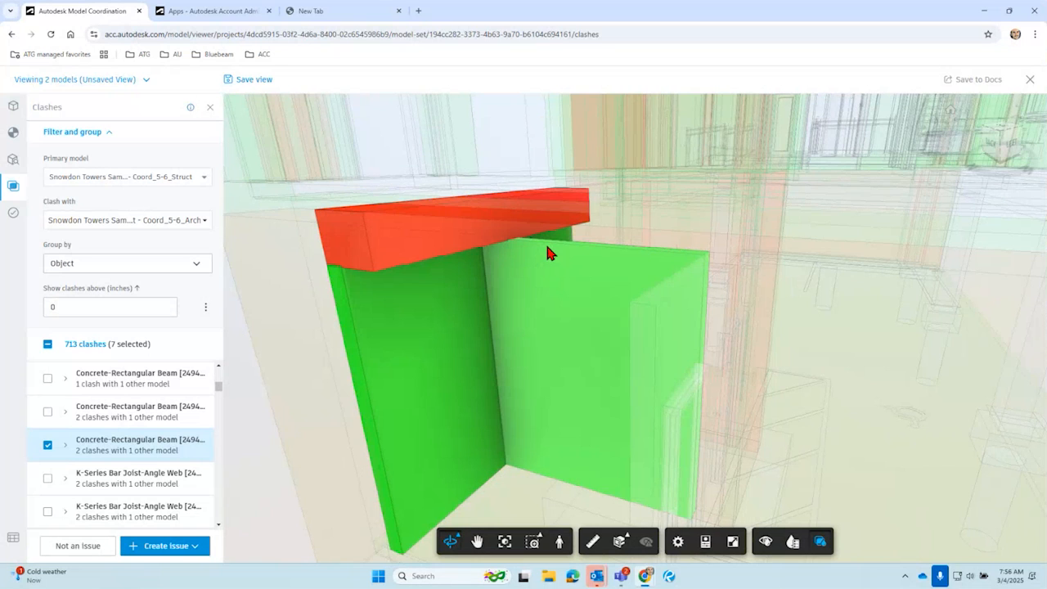
{"action": "left_click_drag", "start_coordinate": [578, 289], "coordinate": [536, 352]}
{"action": "scroll", "coordinate": [505, 332], "scroll_direction": "up", "scroll_amount": 2}
{"action": "left_click_drag", "start_coordinate": [506, 244], "coordinate": [526, 259]}
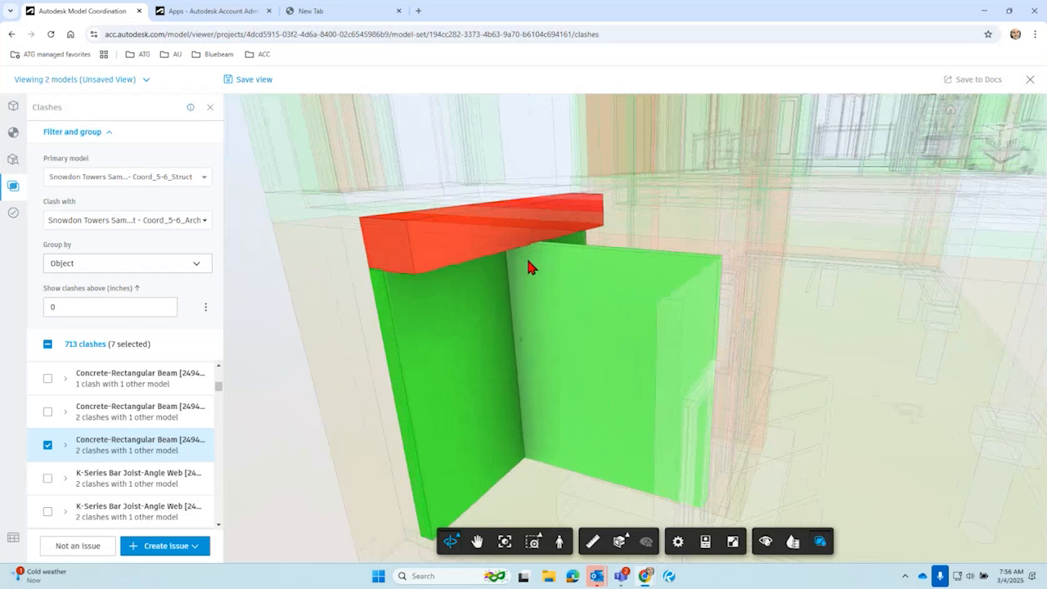
Step: Create a Coordination issue of type Clash from the selected clashes, pinned on the highlighted green wall just below the red beam's far end
{"action": "left_click", "coordinate": [171, 558]}
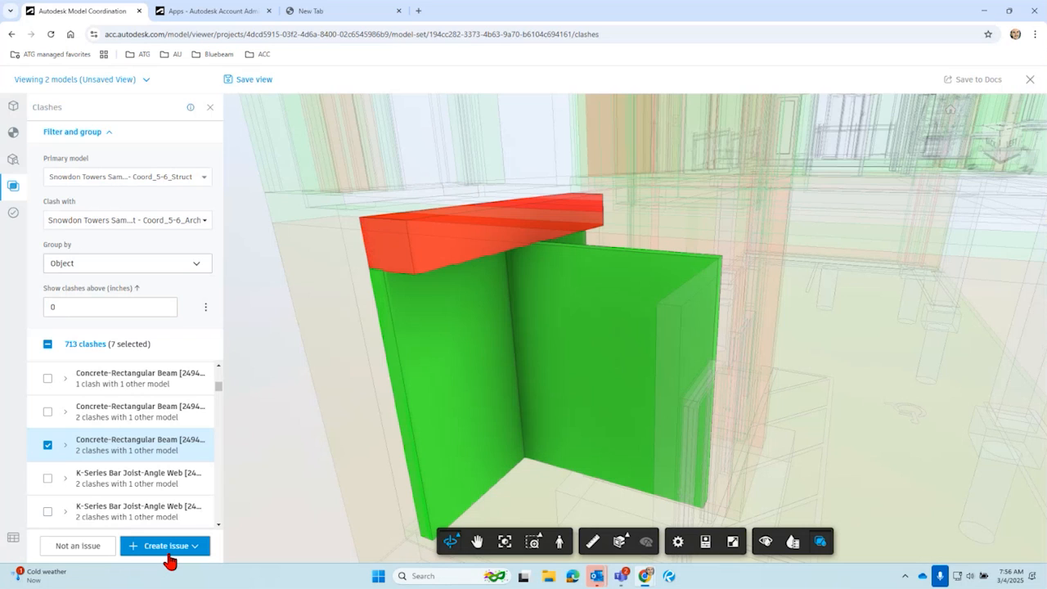
{"action": "key", "text": "ctrl"}
{"action": "key", "text": "ctrl"}
{"action": "key", "text": "ctrl"}
{"action": "key", "text": "ctrl"}
{"action": "left_click", "coordinate": [172, 552]}
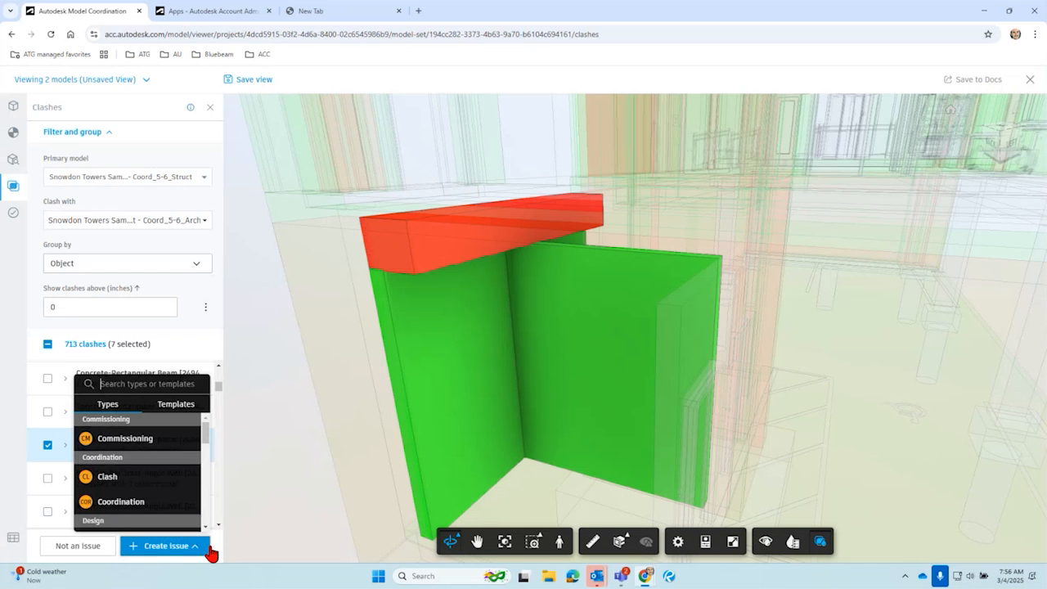
{"action": "left_click", "coordinate": [107, 476]}
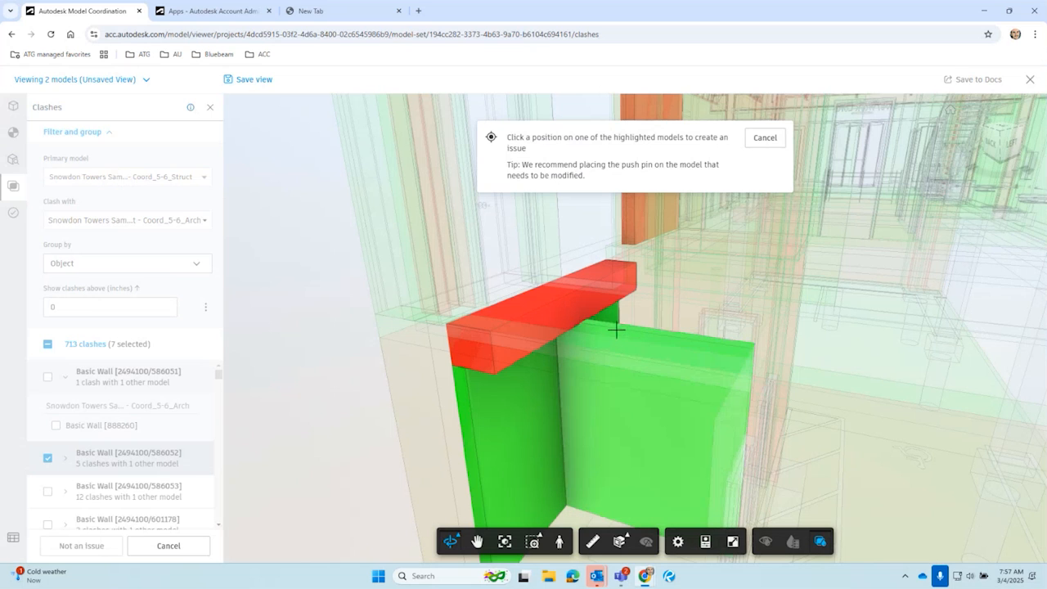
{"action": "middle_click_drag", "start_coordinate": [613, 327], "coordinate": [576, 331]}
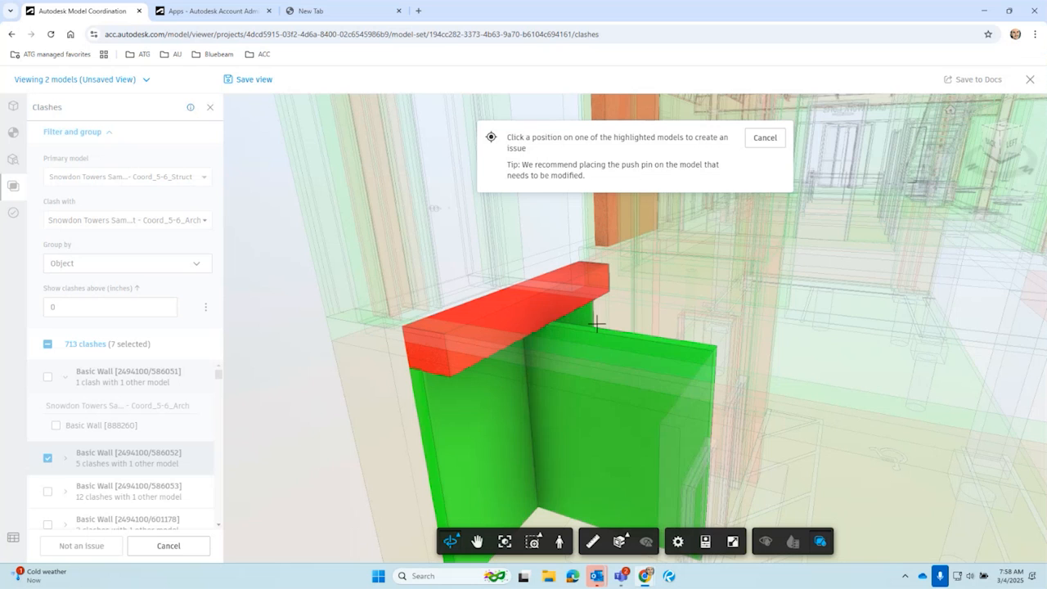
{"action": "left_click", "coordinate": [595, 332]}
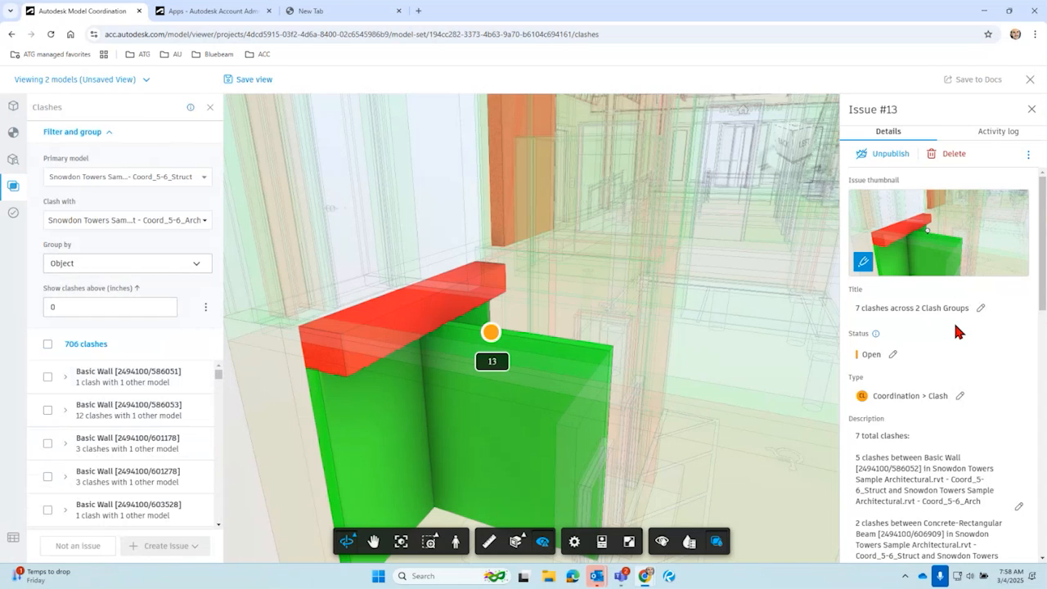
Step: Review the new issue's description and assign the issue to a project member from ATG USA
{"action": "scroll", "coordinate": [968, 313], "scroll_direction": "down", "scroll_amount": 2}
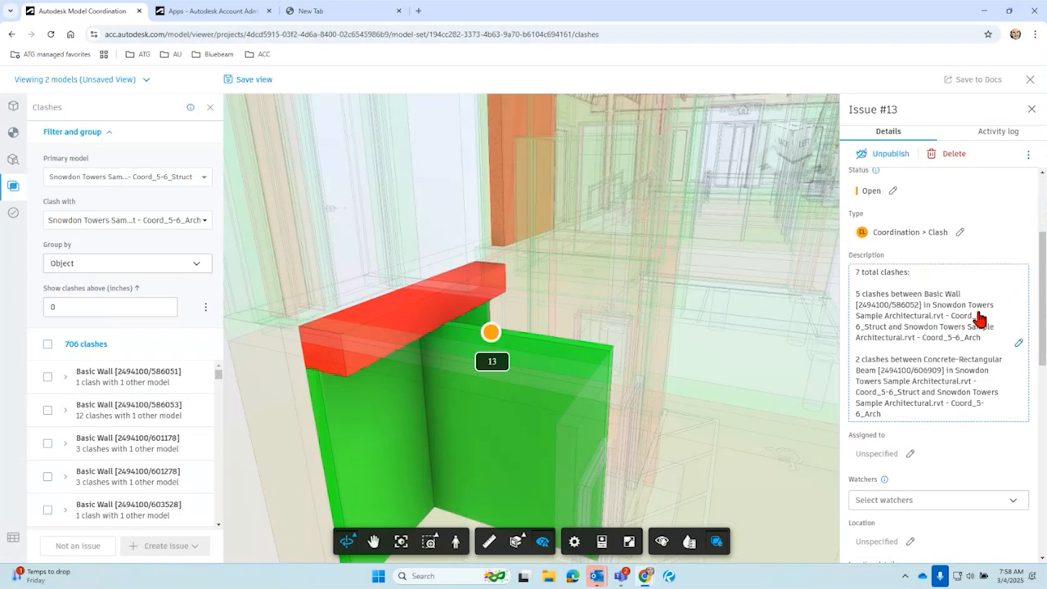
{"action": "scroll", "coordinate": [977, 352], "scroll_direction": "down", "scroll_amount": 3}
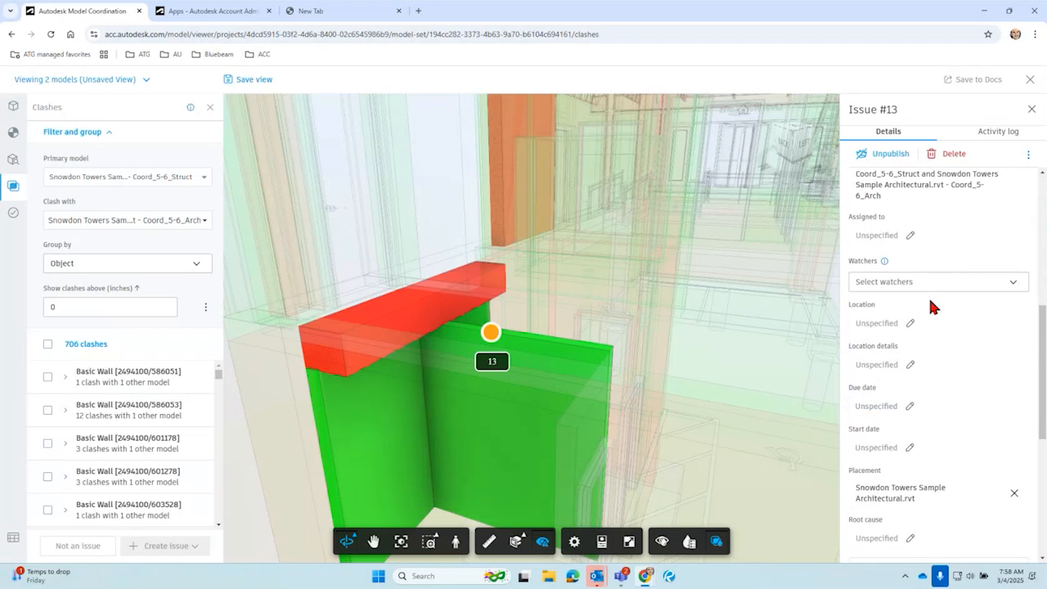
{"action": "left_click", "coordinate": [911, 237]}
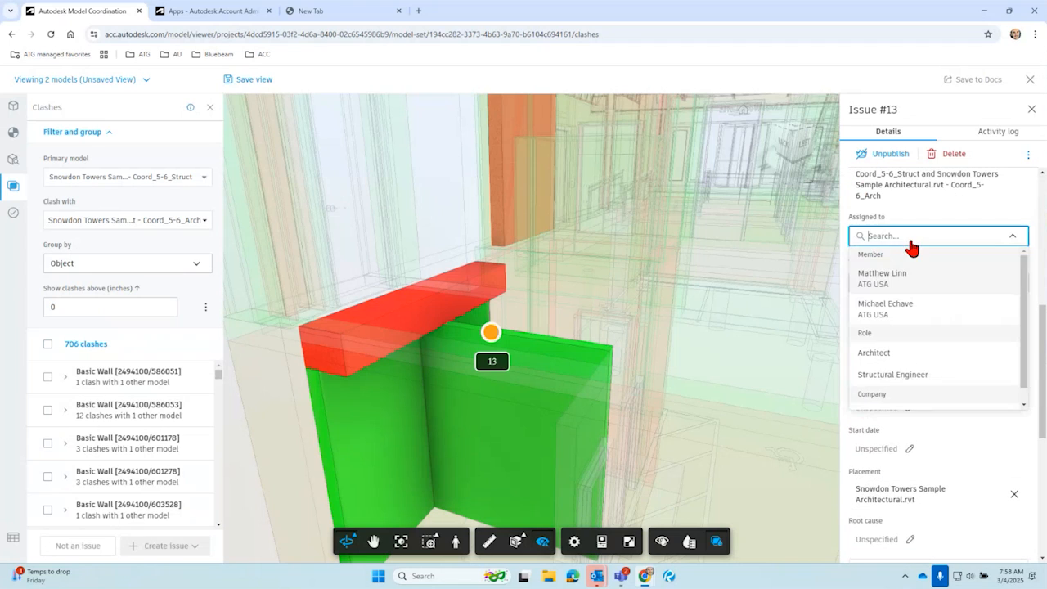
{"action": "left_click", "coordinate": [923, 316]}
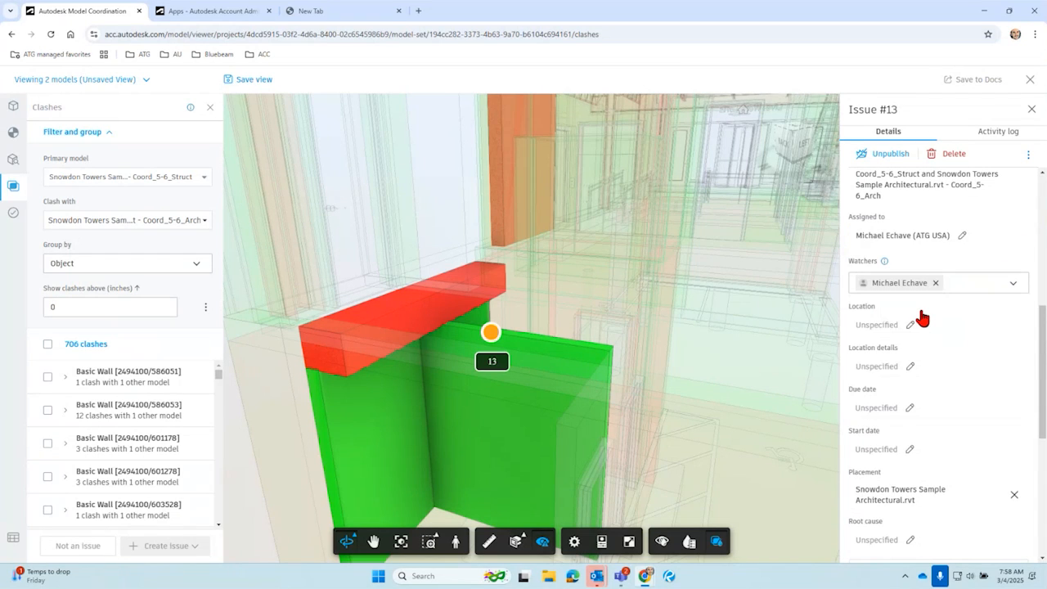
Step: Open the issue's location and location details for editing, and set its due date to Mar 5, 2025
{"action": "left_click", "coordinate": [909, 325]}
{"action": "left_click", "coordinate": [970, 423]}
{"action": "left_click", "coordinate": [901, 370]}
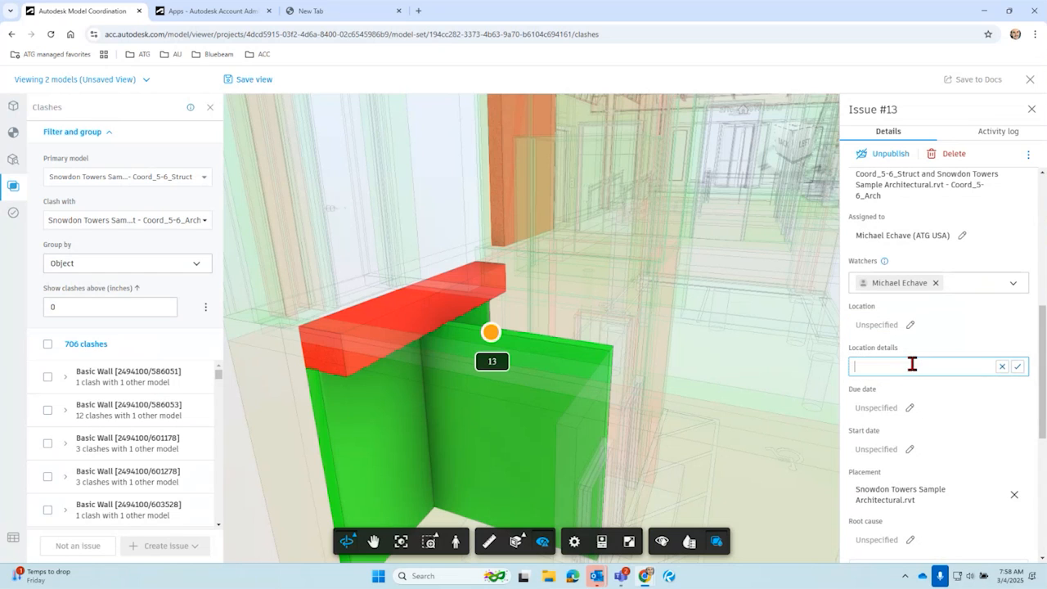
{"action": "left_click", "coordinate": [910, 408]}
{"action": "left_click", "coordinate": [933, 289]}
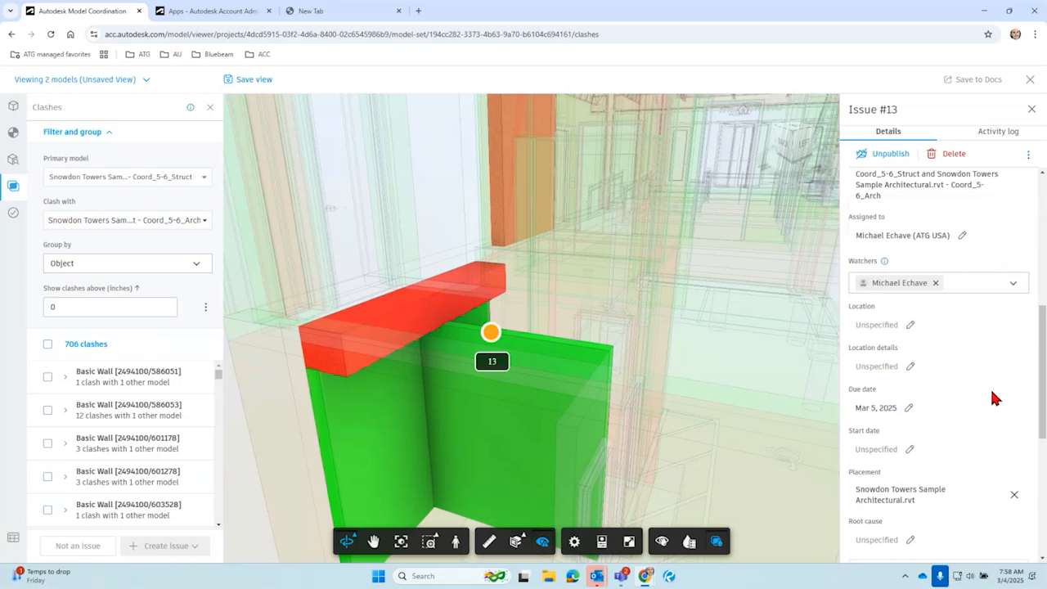
Step: Set both the start date and the due date of the issue to Mar 4, 2025
{"action": "scroll", "coordinate": [990, 432], "scroll_direction": "down", "scroll_amount": 2}
{"action": "left_click", "coordinate": [911, 288]}
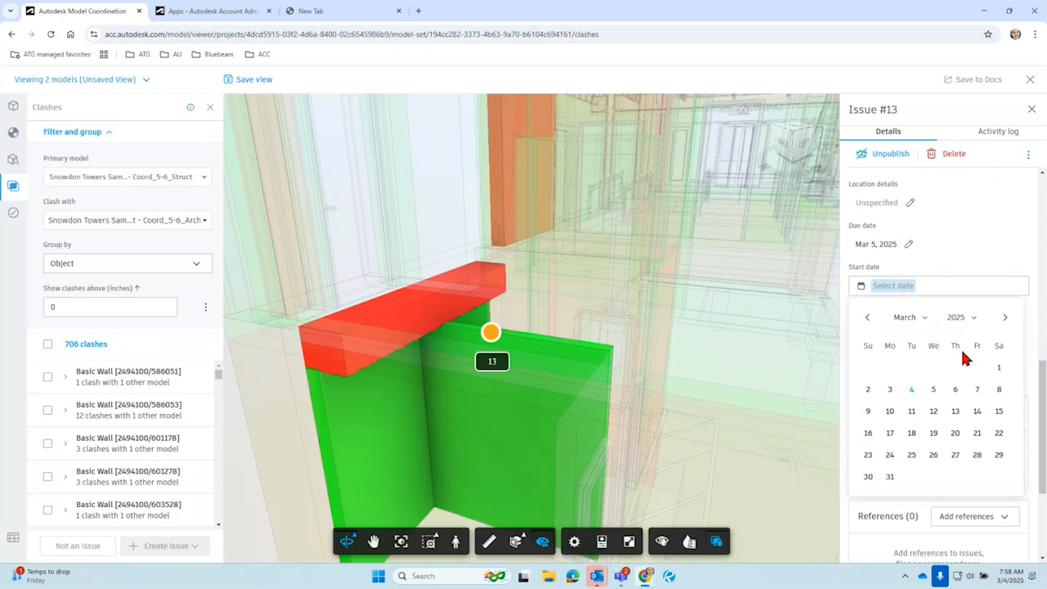
{"action": "left_click", "coordinate": [913, 391]}
{"action": "scroll", "coordinate": [971, 323], "scroll_direction": "down", "scroll_amount": 2}
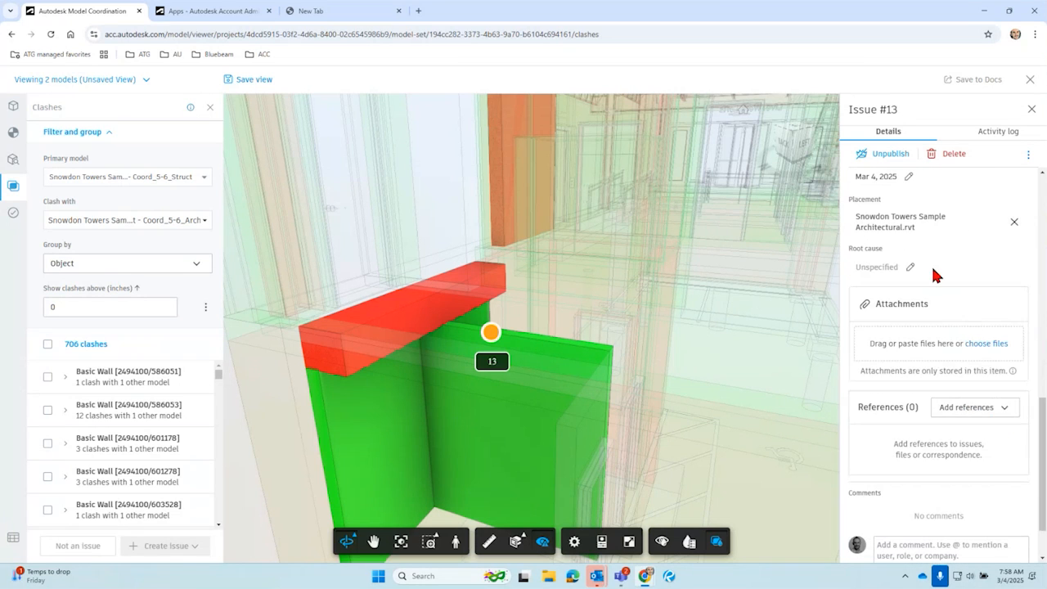
{"action": "scroll", "coordinate": [924, 260], "scroll_direction": "up", "scroll_amount": 2}
{"action": "left_click", "coordinate": [910, 245]}
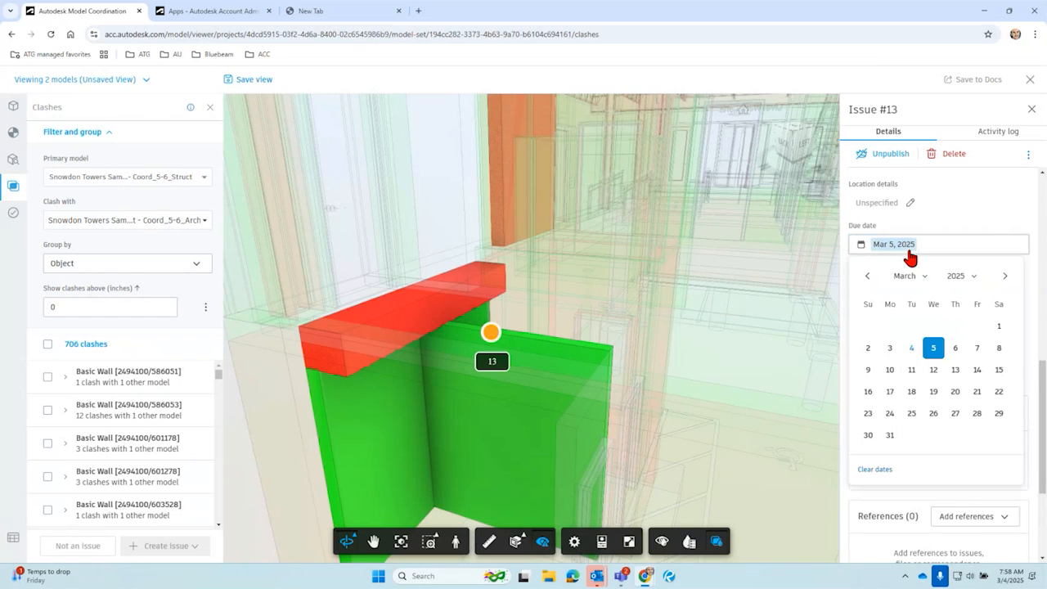
{"action": "left_click", "coordinate": [910, 353]}
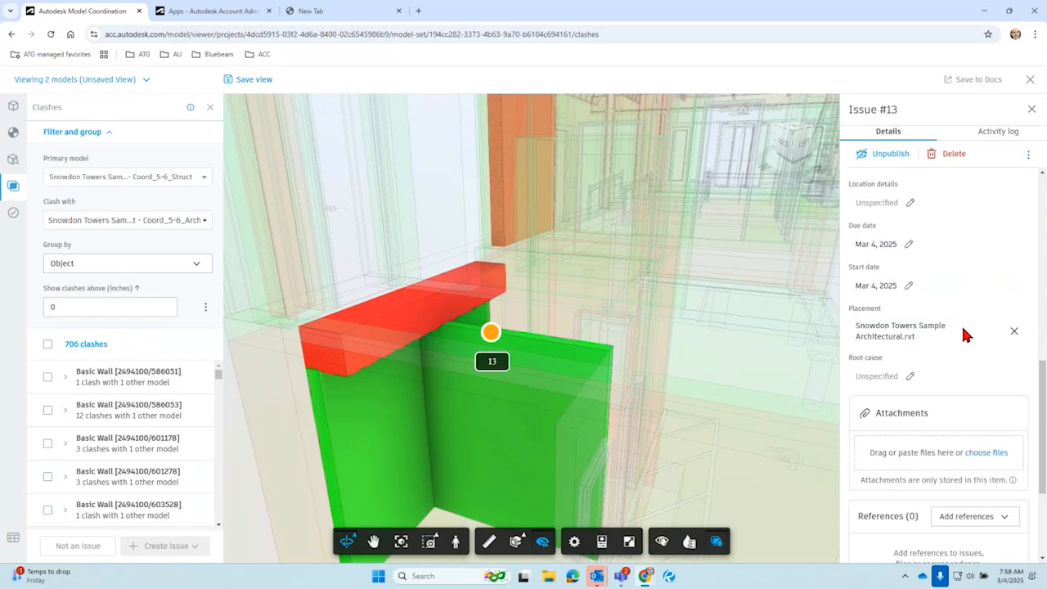
Step: Examine the issue's attachments, comments and the kinds of references that can be added, and return to the start of its details
{"action": "scroll", "coordinate": [957, 327], "scroll_direction": "down", "scroll_amount": 2}
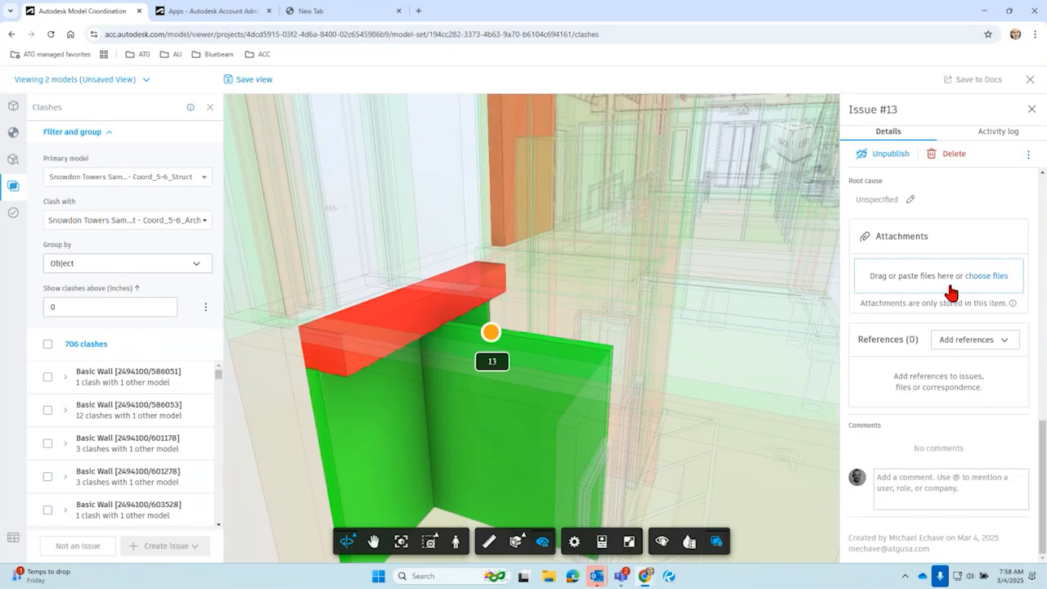
{"action": "left_click", "coordinate": [1000, 345]}
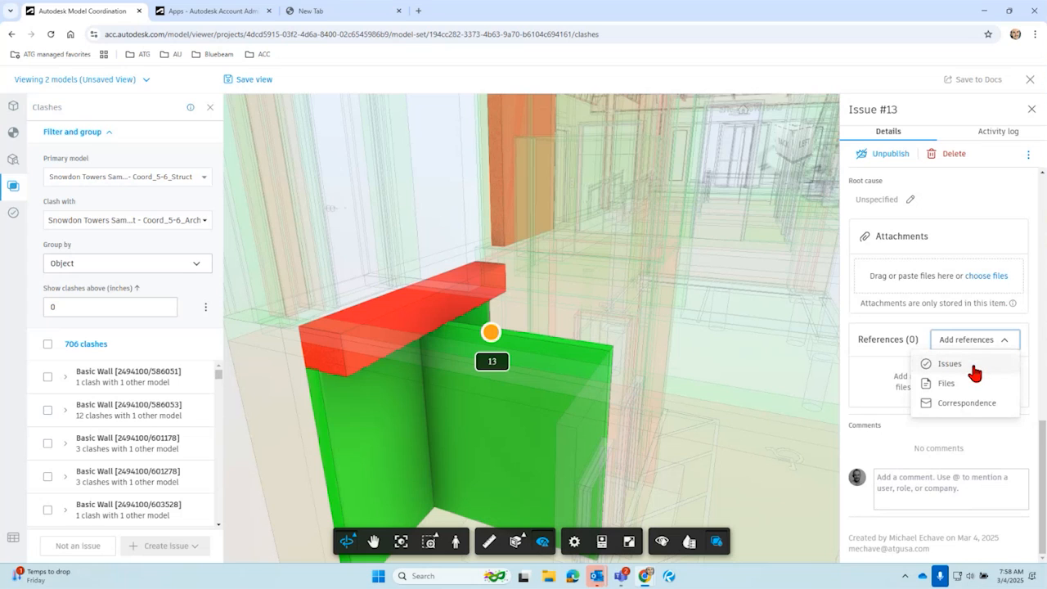
{"action": "left_click", "coordinate": [897, 327]}
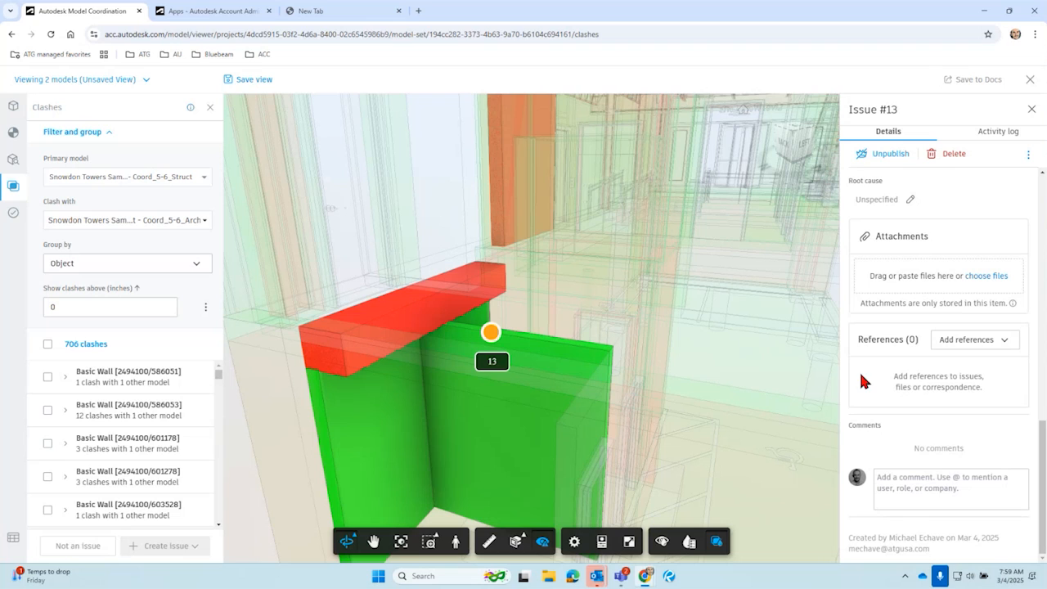
{"action": "left_click", "coordinate": [973, 355]}
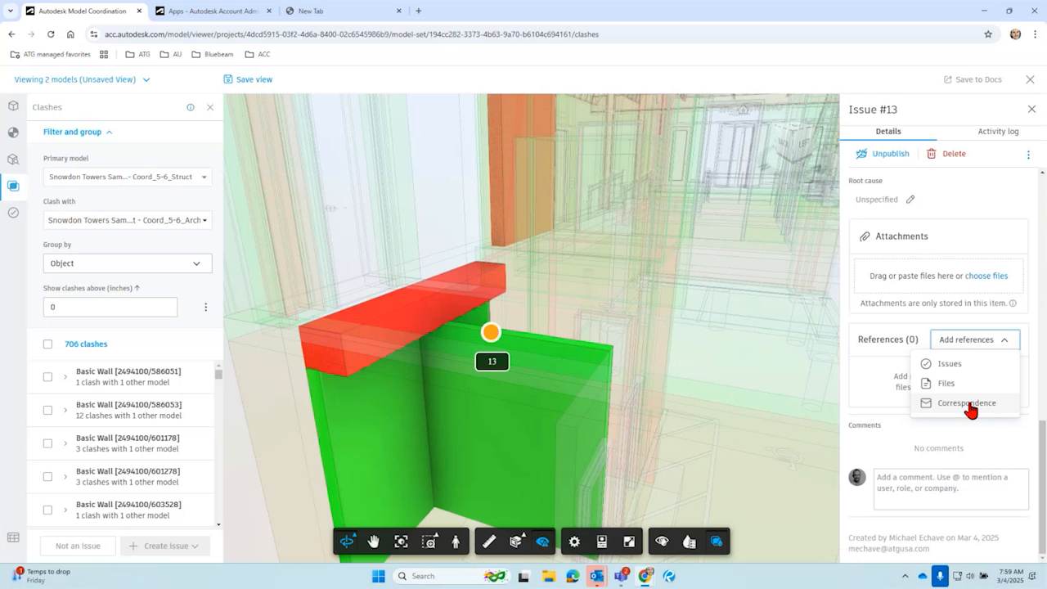
{"action": "left_click", "coordinate": [947, 439]}
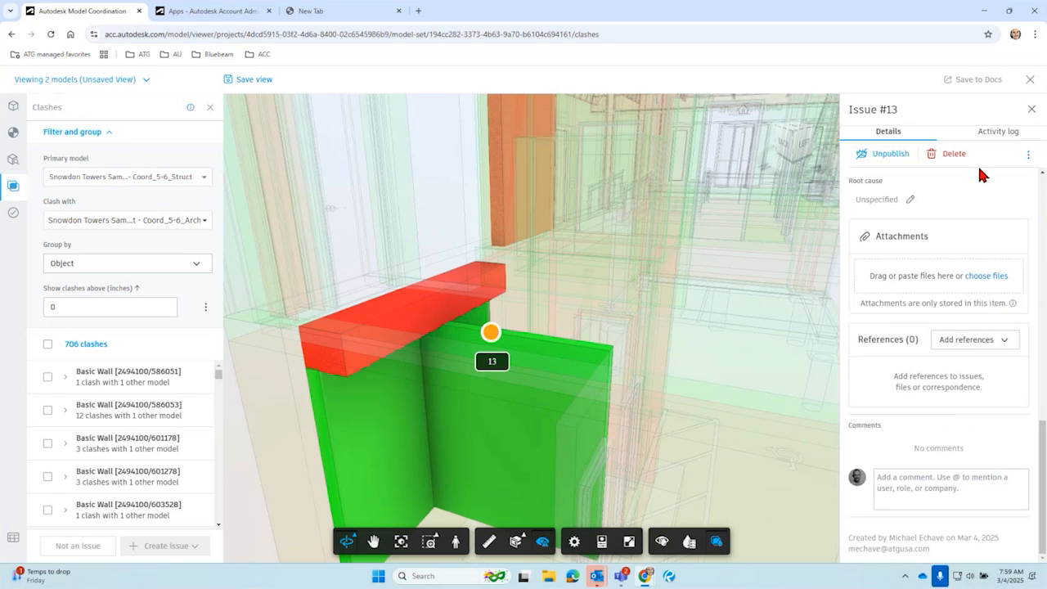
{"action": "scroll", "coordinate": [956, 413], "scroll_direction": "up", "scroll_amount": 10}
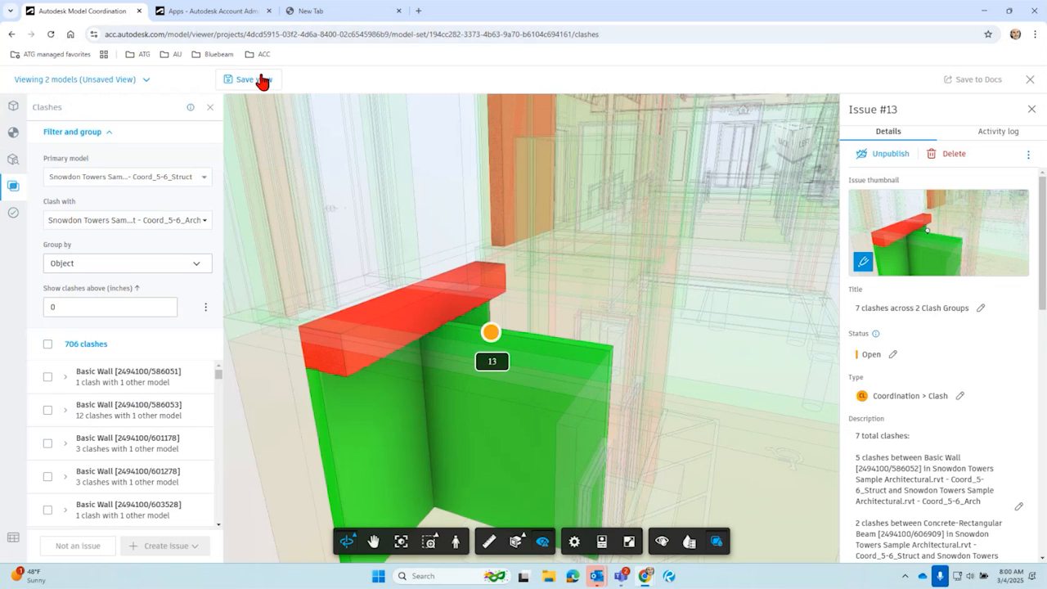
Step: Frame the beam and wall clash around the issue pin and save it as a private view titled "MCR Example"
{"action": "left_click_drag", "start_coordinate": [574, 397], "coordinate": [594, 323]}
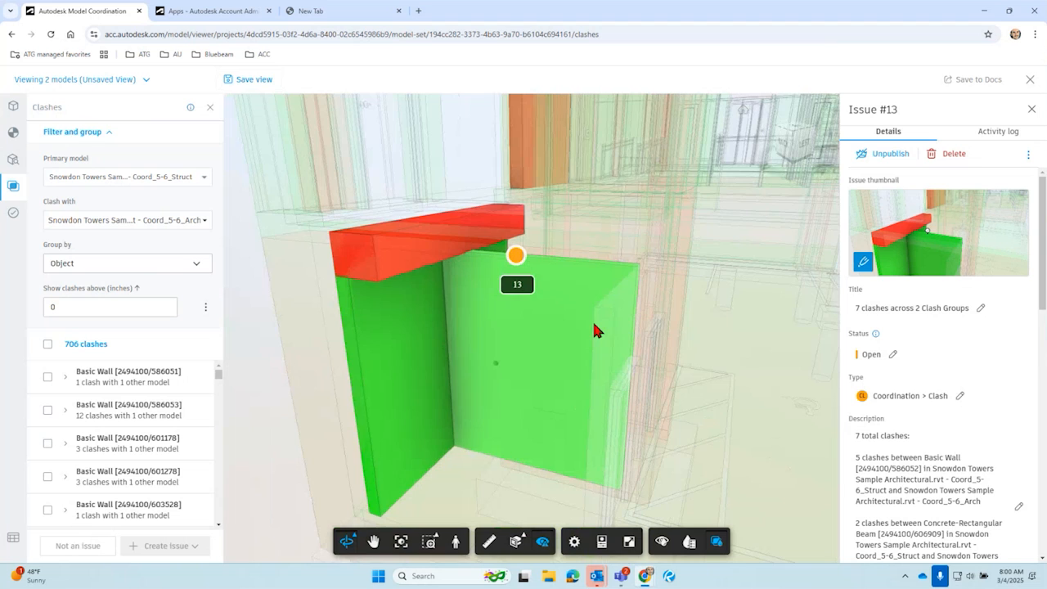
{"action": "scroll", "coordinate": [547, 358], "scroll_direction": "up", "scroll_amount": 3}
{"action": "left_click", "coordinate": [252, 84]}
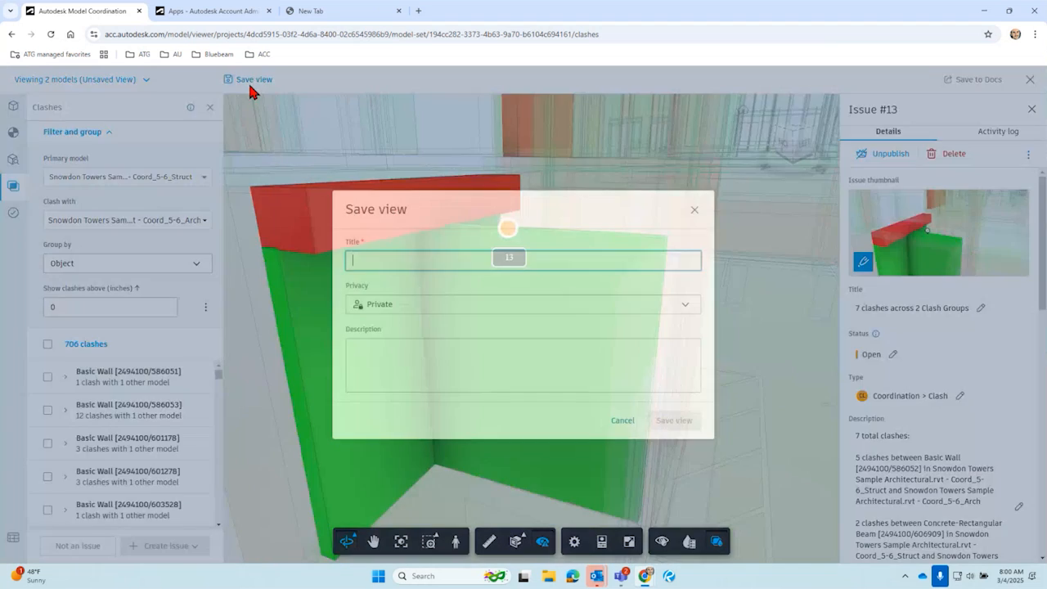
{"action": "left_click", "coordinate": [425, 306]}
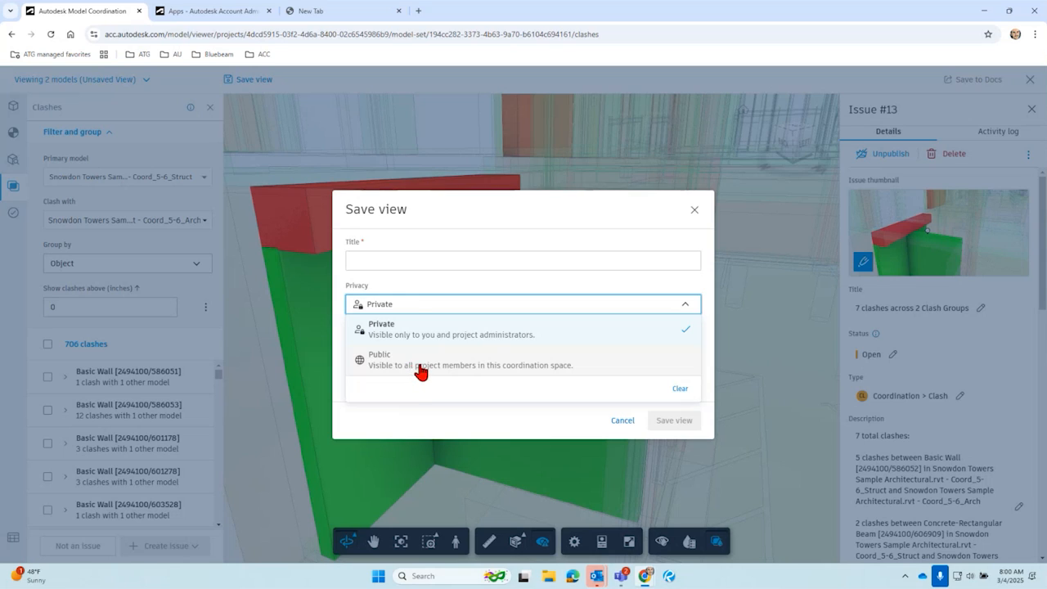
{"action": "left_click", "coordinate": [401, 259]}
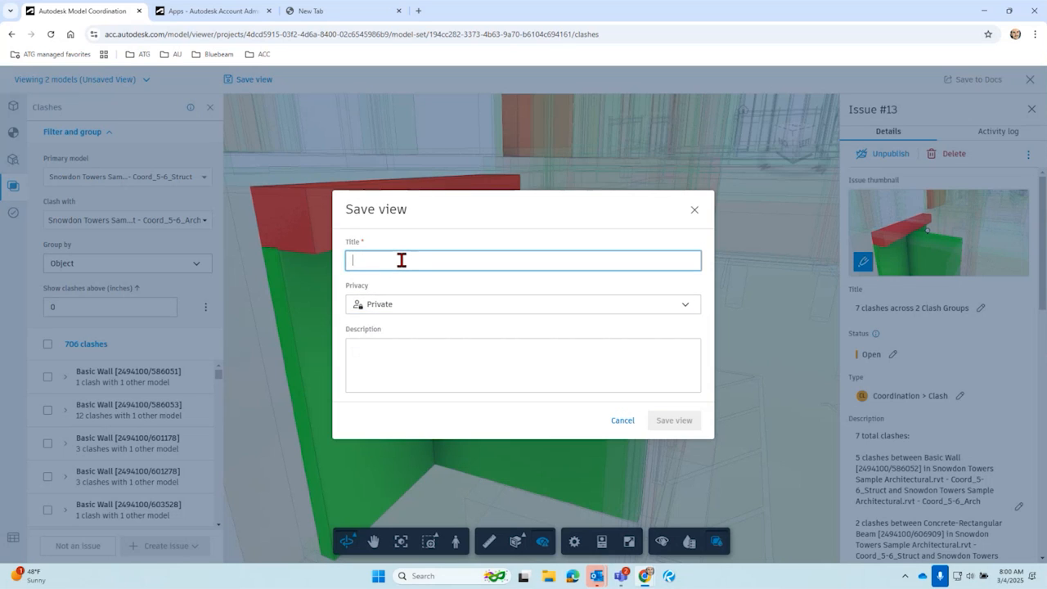
{"action": "type", "text": "MCR Exampl"}
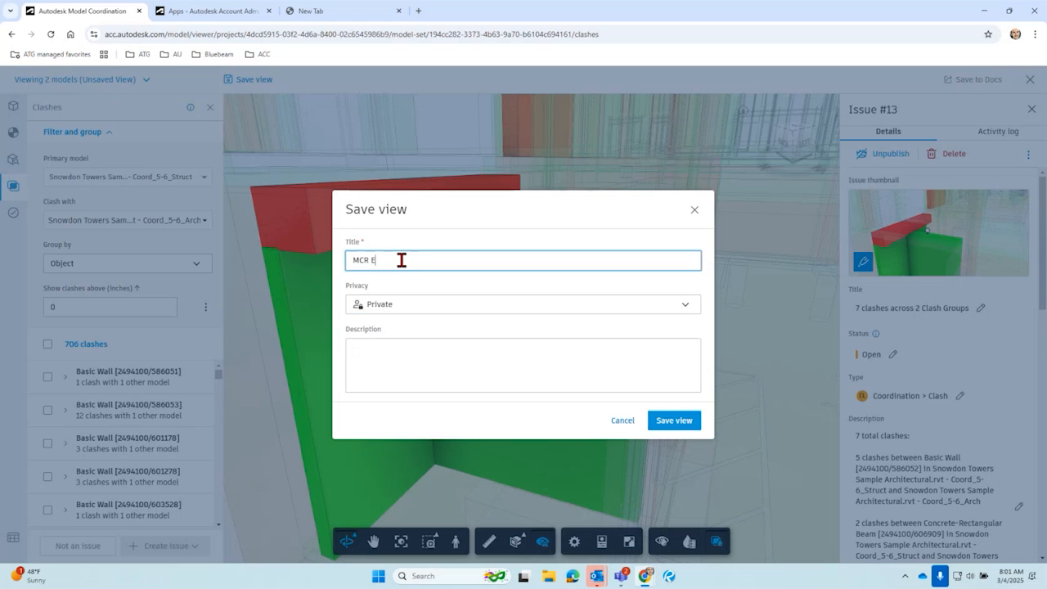
{"action": "type", "text": "e"}
{"action": "left_click", "coordinate": [671, 422]}
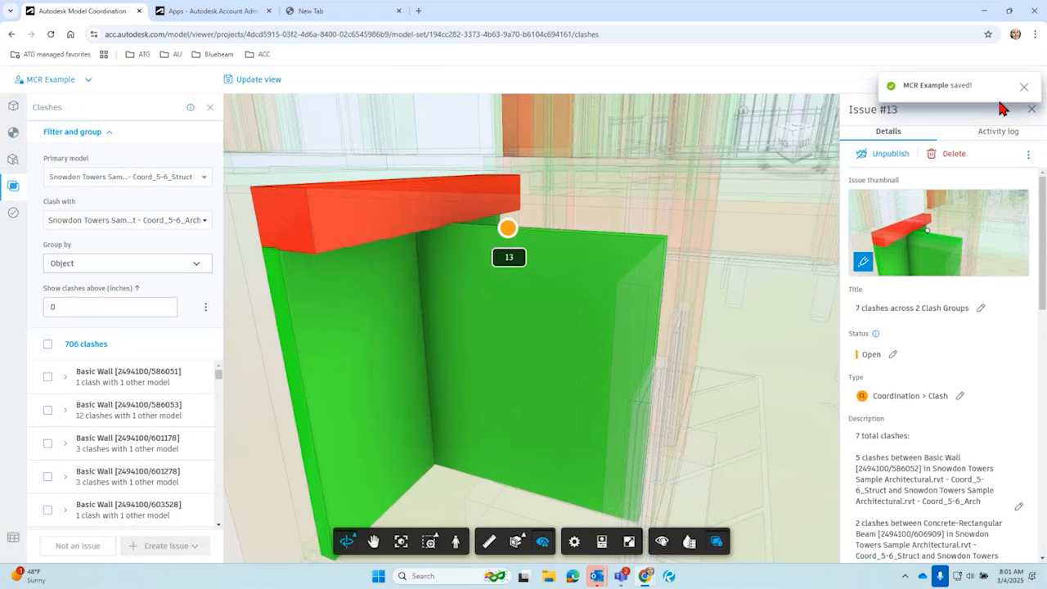
{"action": "left_click", "coordinate": [1024, 86]}
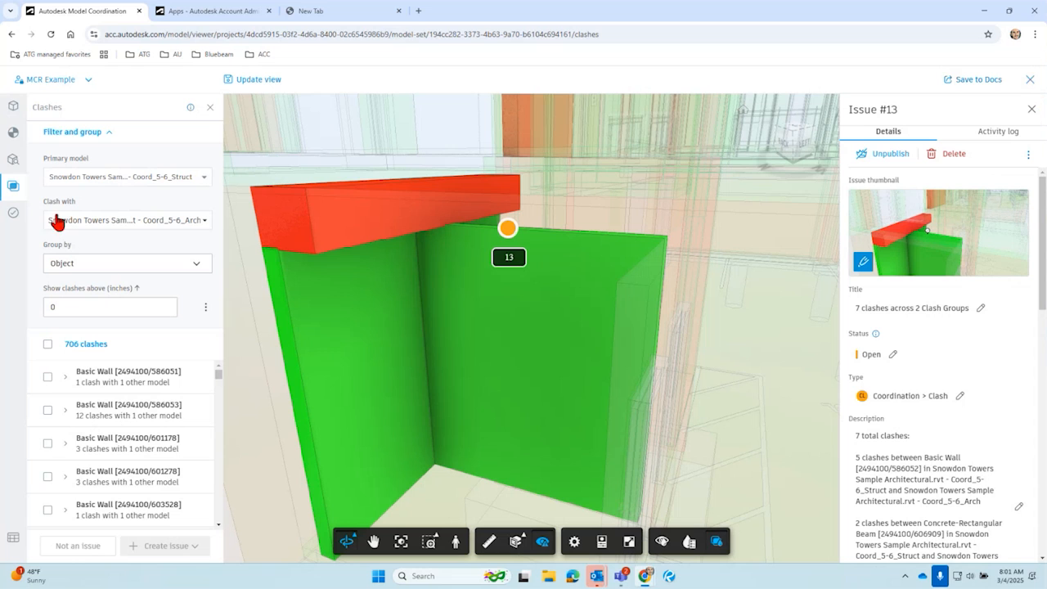
{"action": "scroll", "coordinate": [432, 306], "scroll_direction": "down", "scroll_amount": 5}
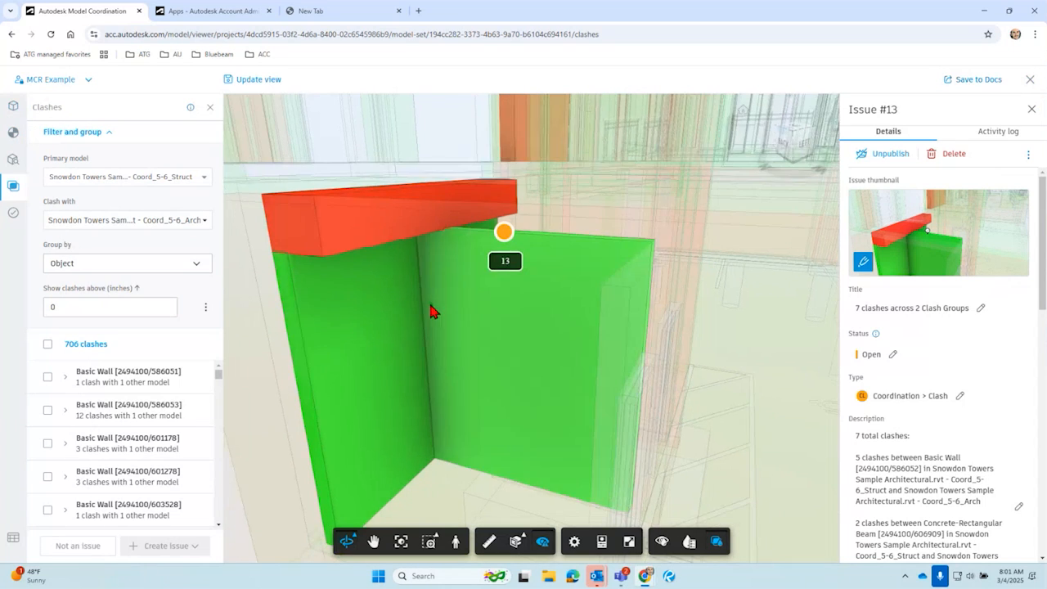
Step: Clear the selected clash, list the project's issues and examine their pins on the whole building
{"action": "scroll", "coordinate": [82, 442], "scroll_direction": "down", "scroll_amount": 5}
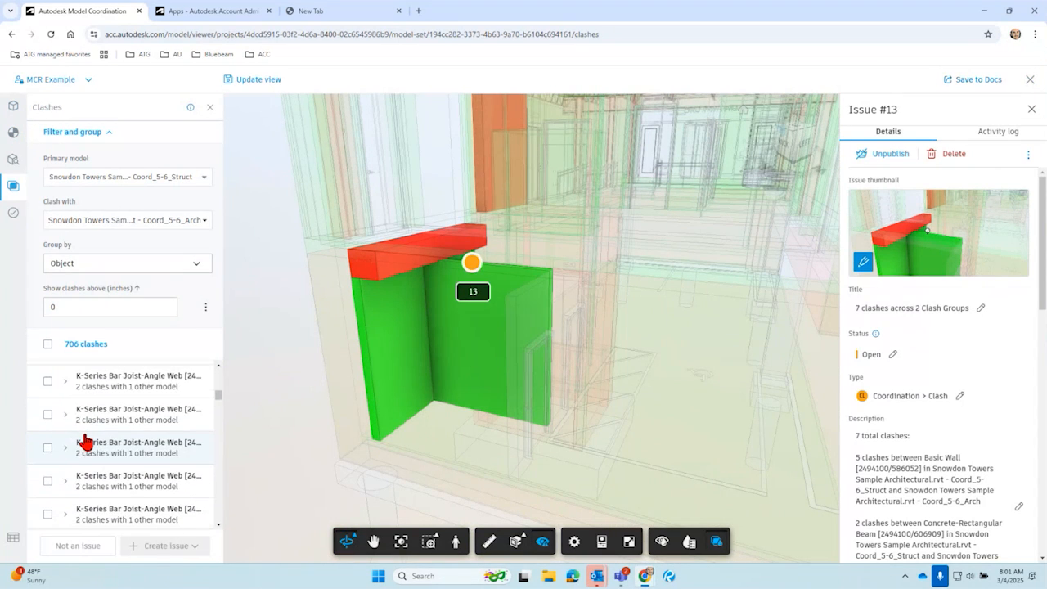
{"action": "left_click", "coordinate": [385, 370]}
{"action": "left_click", "coordinate": [387, 374]}
{"action": "scroll", "coordinate": [484, 347], "scroll_direction": "down", "scroll_amount": 7}
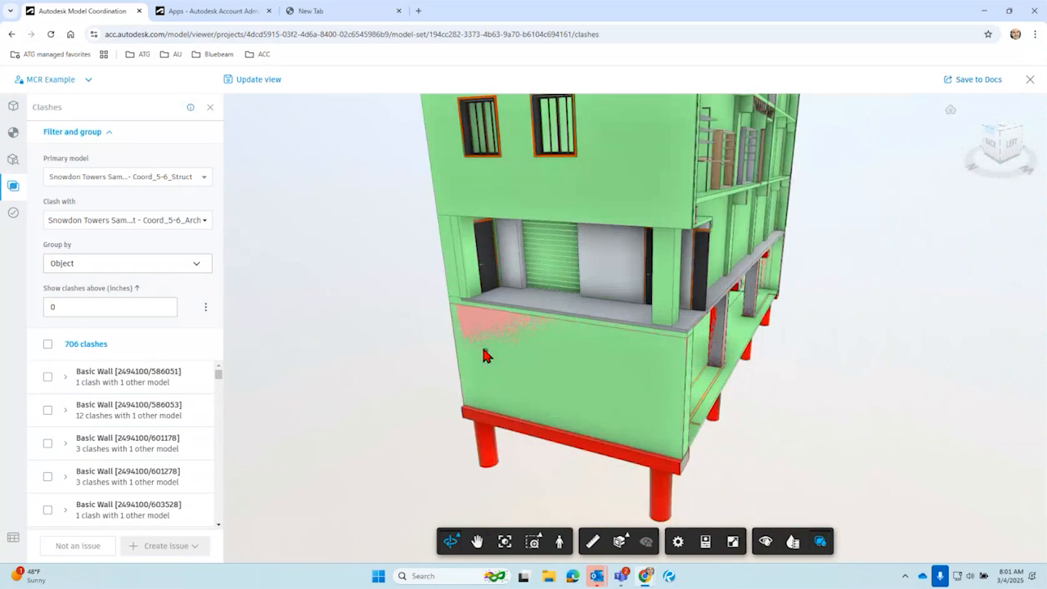
{"action": "middle_click_drag", "start_coordinate": [681, 345], "coordinate": [569, 476], "text": "shift"}
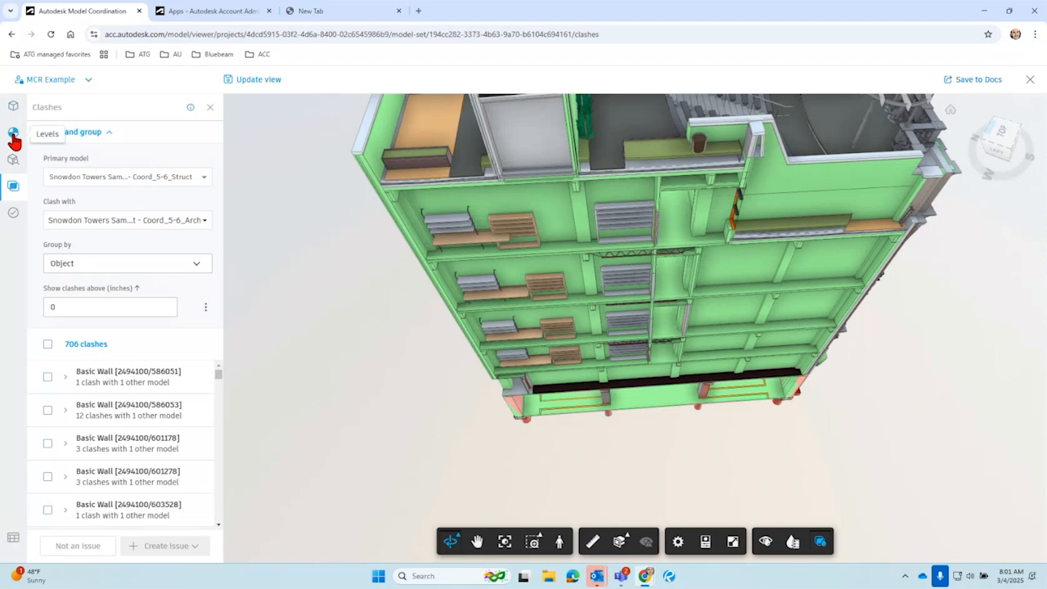
{"action": "left_click", "coordinate": [13, 213]}
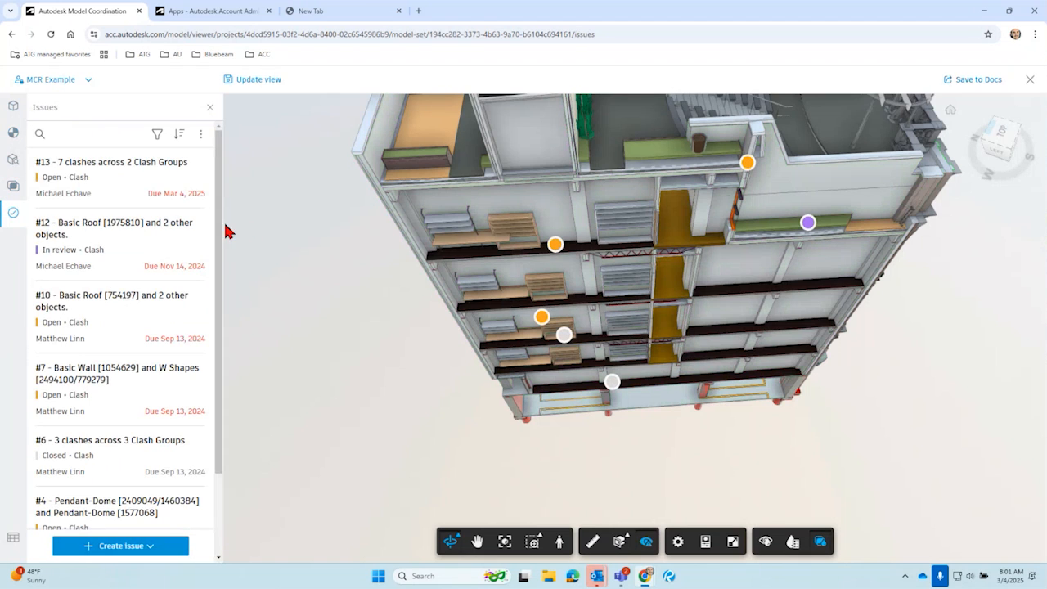
{"action": "left_click_drag", "start_coordinate": [220, 212], "coordinate": [227, 316]}
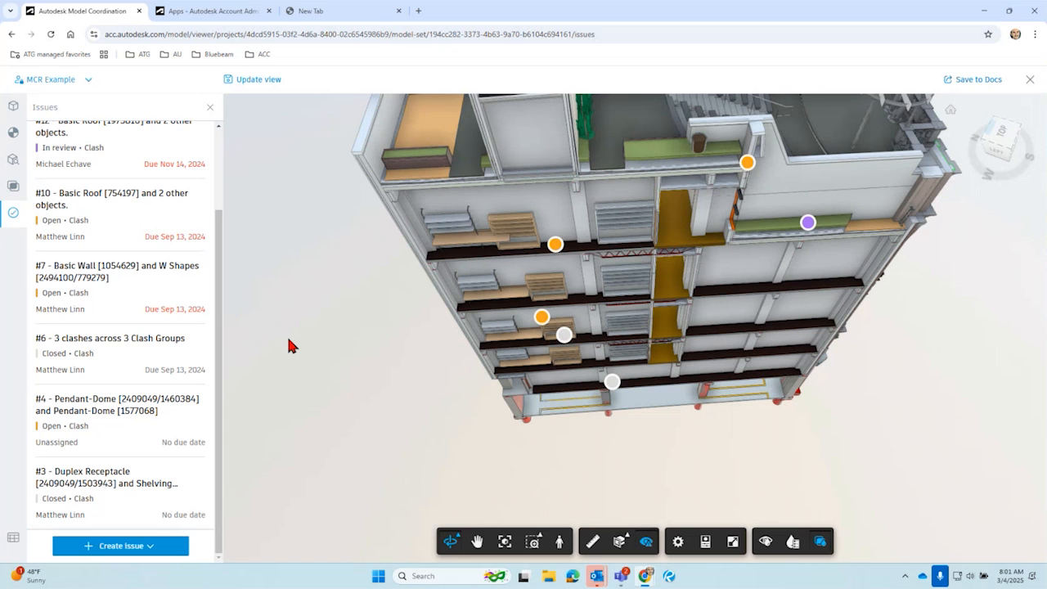
{"action": "left_click_drag", "start_coordinate": [695, 451], "coordinate": [654, 315]}
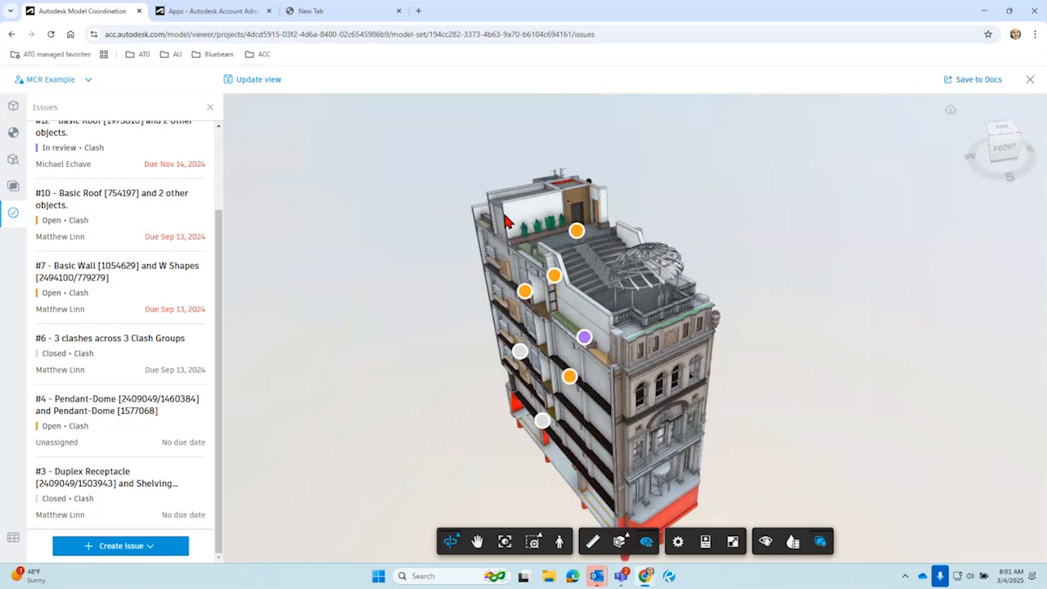
Step: Close the model viewer and launch Revit 2024
{"action": "left_click", "coordinate": [1030, 80]}
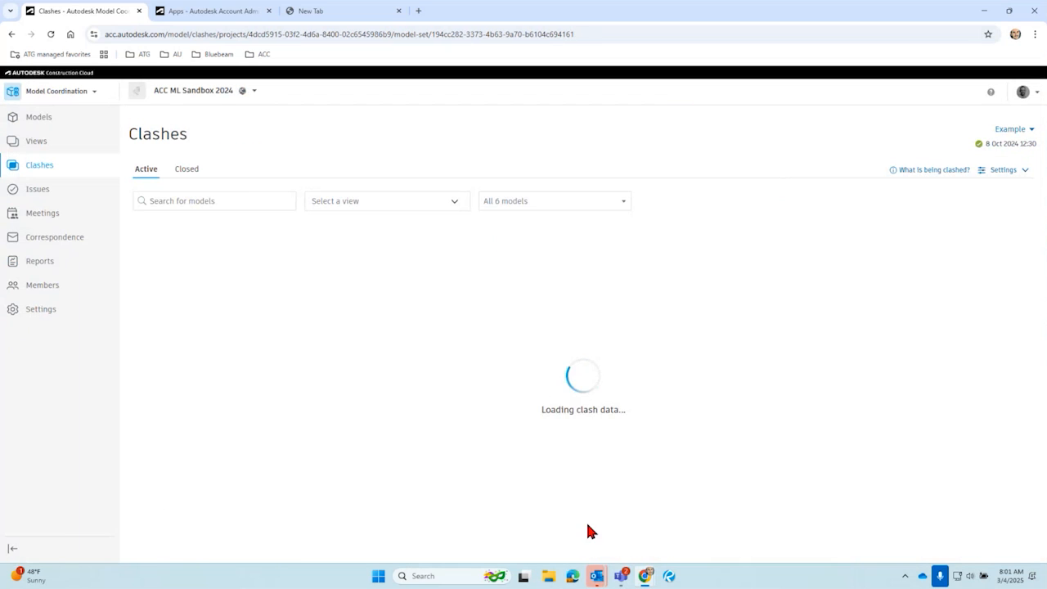
{"action": "left_click", "coordinate": [445, 575]}
{"action": "type", "text": "rev"}
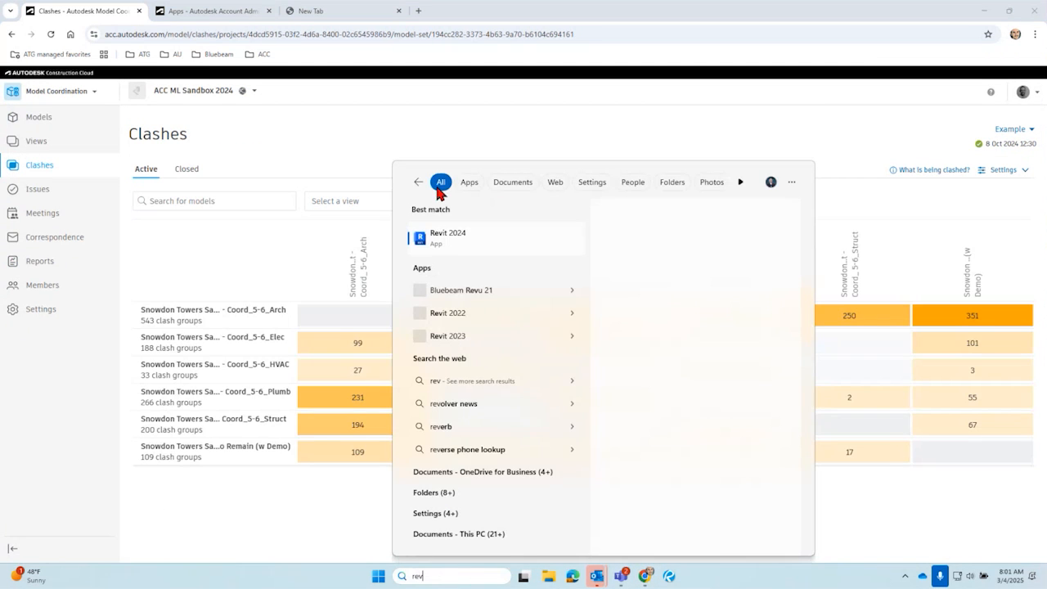
{"action": "left_click", "coordinate": [486, 240]}
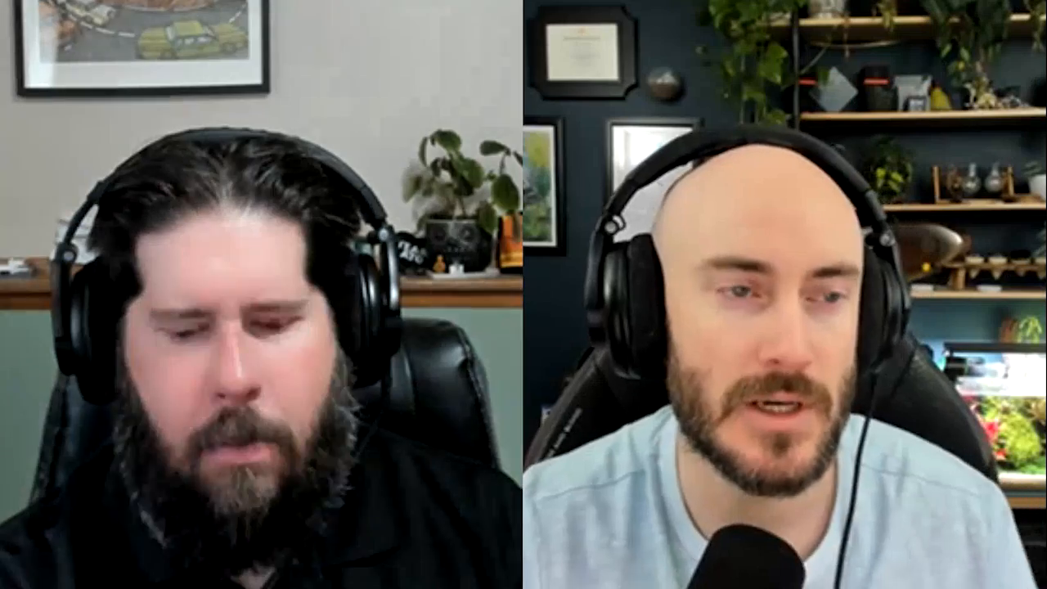
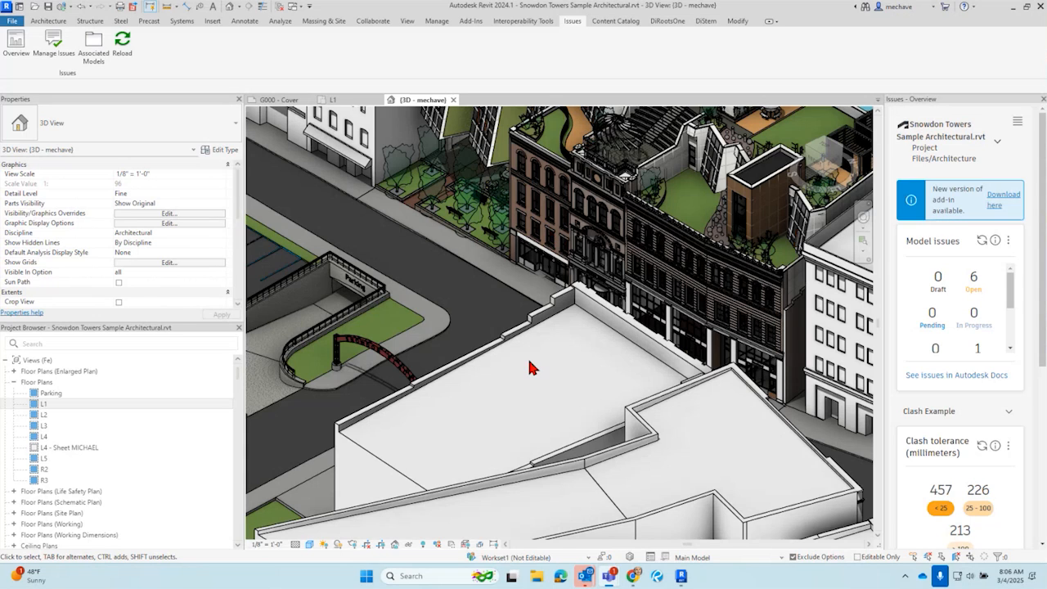
Step: Replace the issues overview in Revit with the model's list of issues, and widen the 3D view over the properties and browser area
{"action": "middle_click_drag", "start_coordinate": [465, 320], "coordinate": [471, 325]}
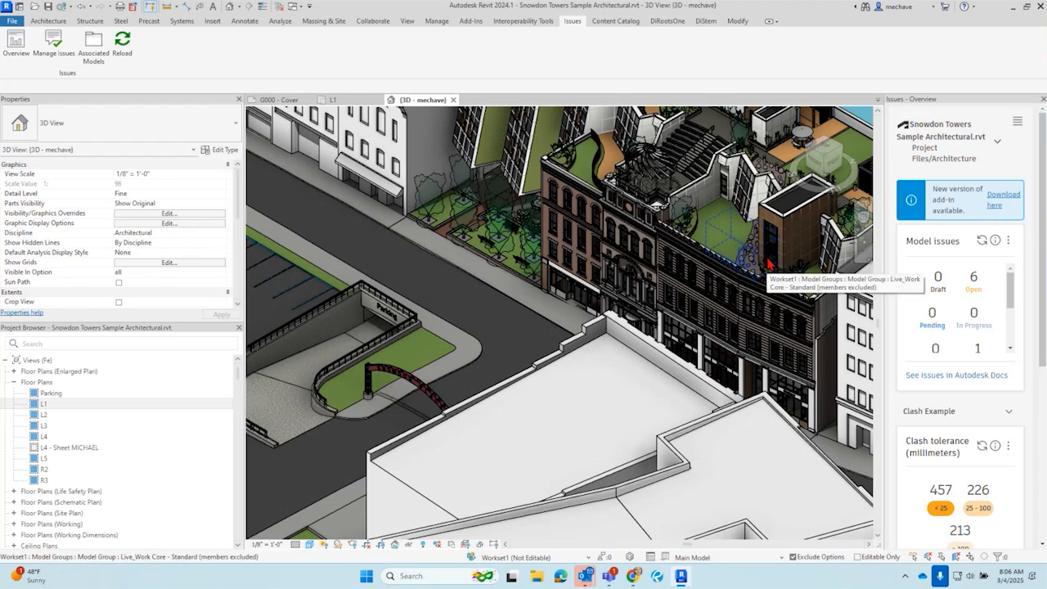
{"action": "left_click", "coordinate": [16, 41]}
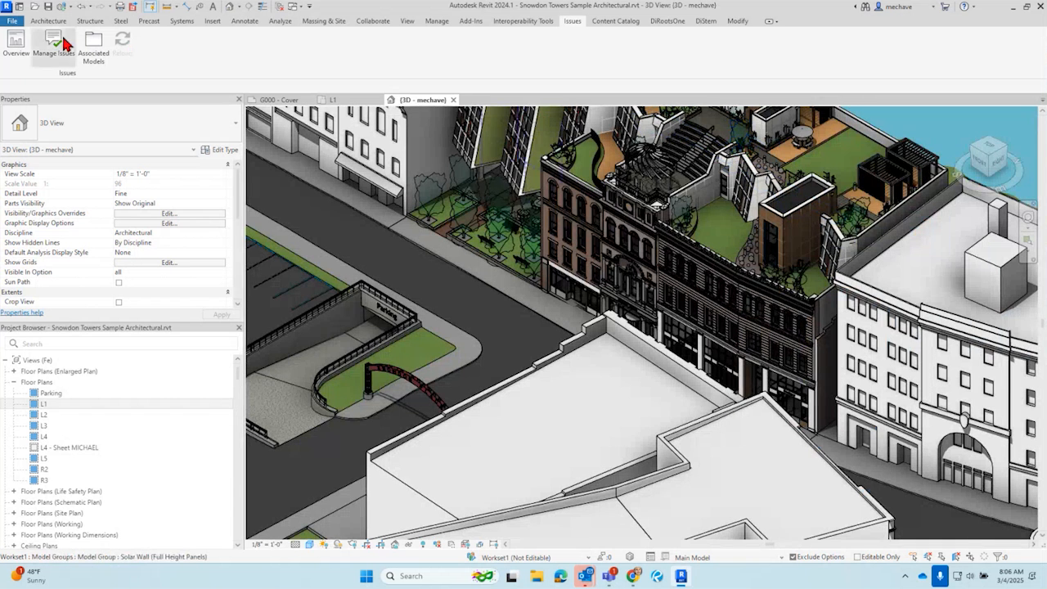
{"action": "left_click", "coordinate": [54, 41]}
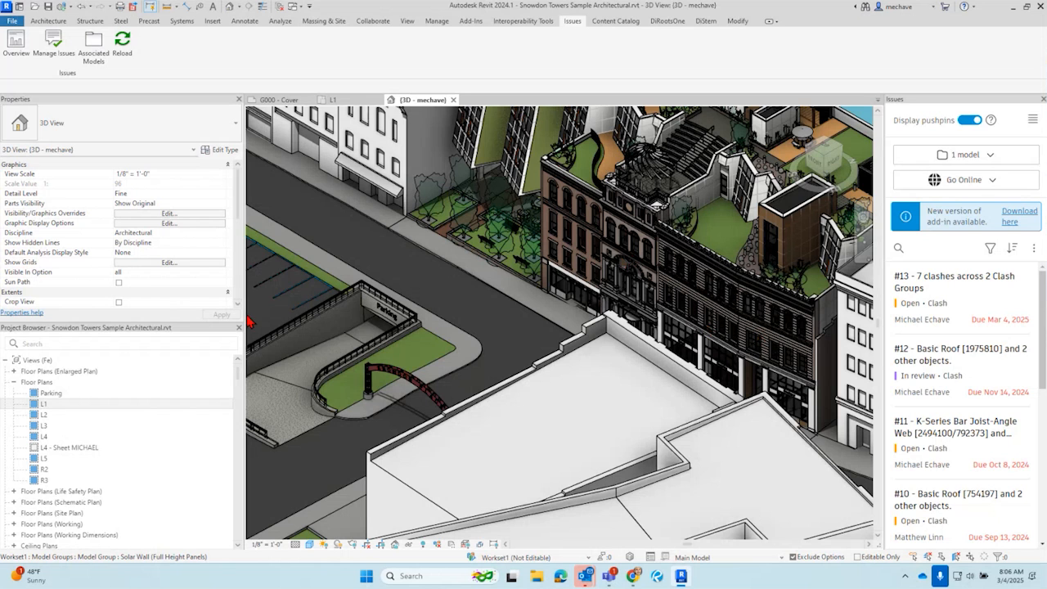
{"action": "left_click_drag", "start_coordinate": [244, 313], "coordinate": [150, 318]}
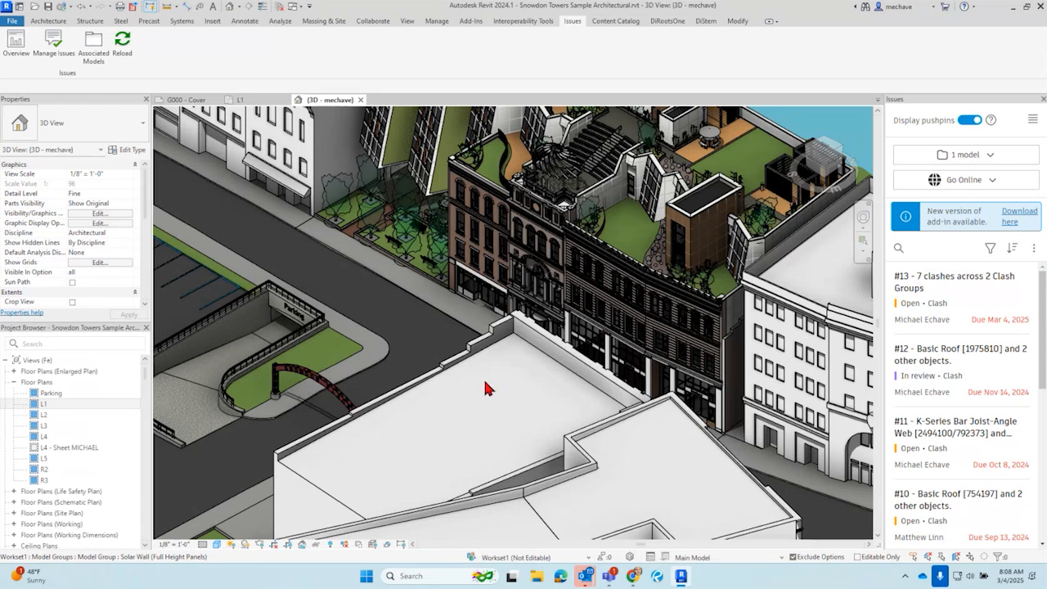
Step: Switch to the browser and open Design Collaboration for the ACC ML Sandbox 2024 project
{"action": "mouse_move", "coordinate": [633, 576]}
{"action": "left_click", "coordinate": [582, 506]}
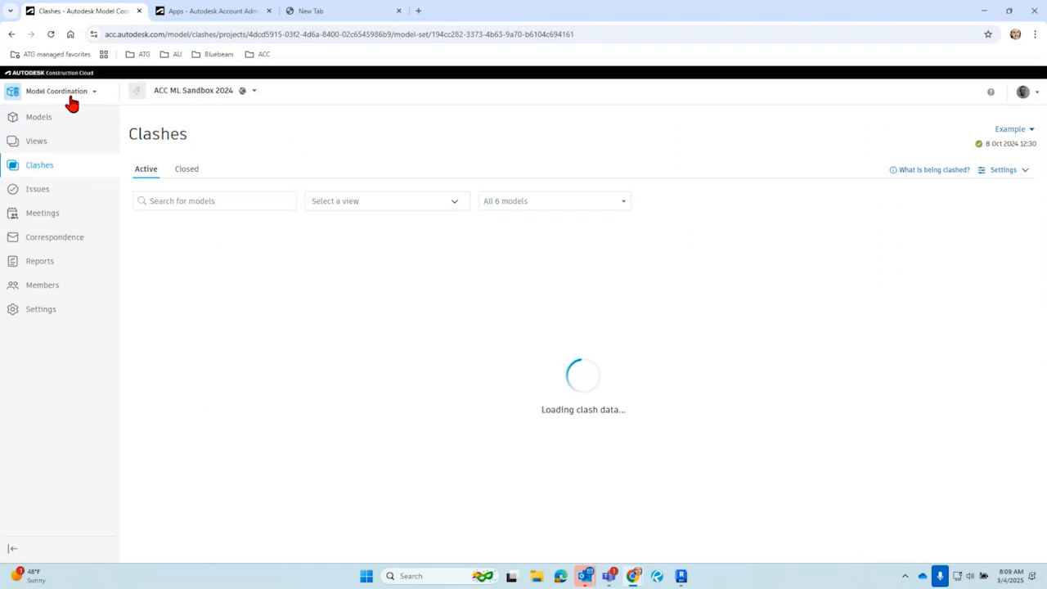
{"action": "left_click", "coordinate": [58, 92]}
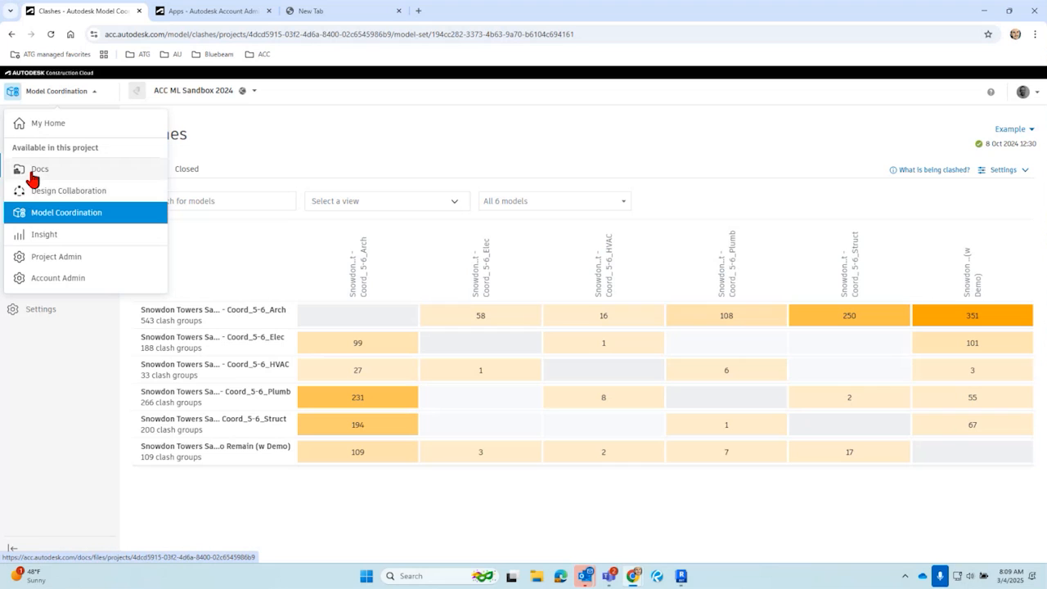
{"action": "left_click", "coordinate": [72, 199]}
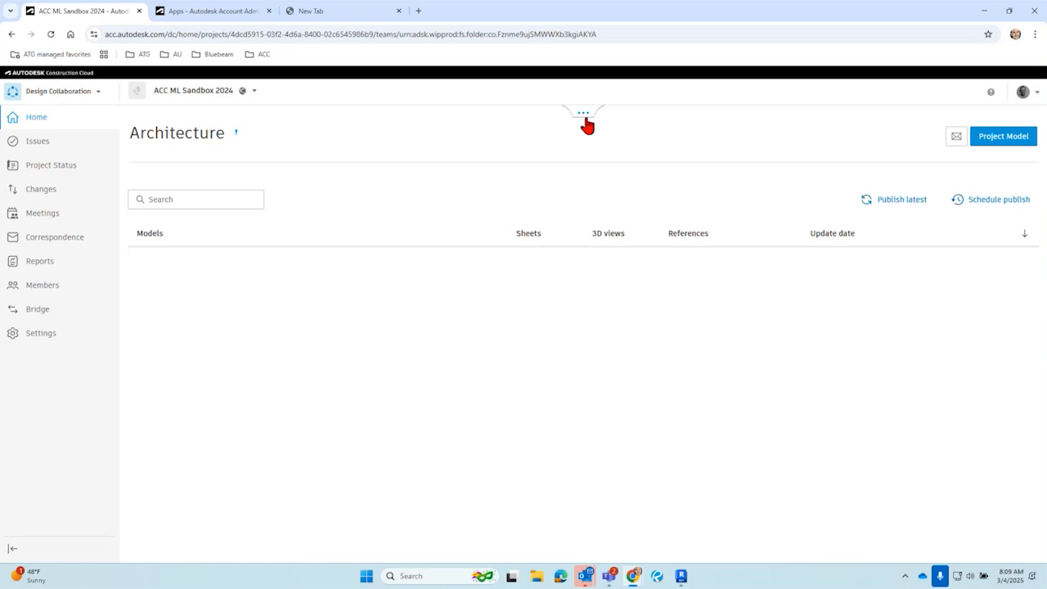
Step: Show the project timeline, dismiss the new-team notice and expand the shared group into its individual teams
{"action": "left_click", "coordinate": [584, 115]}
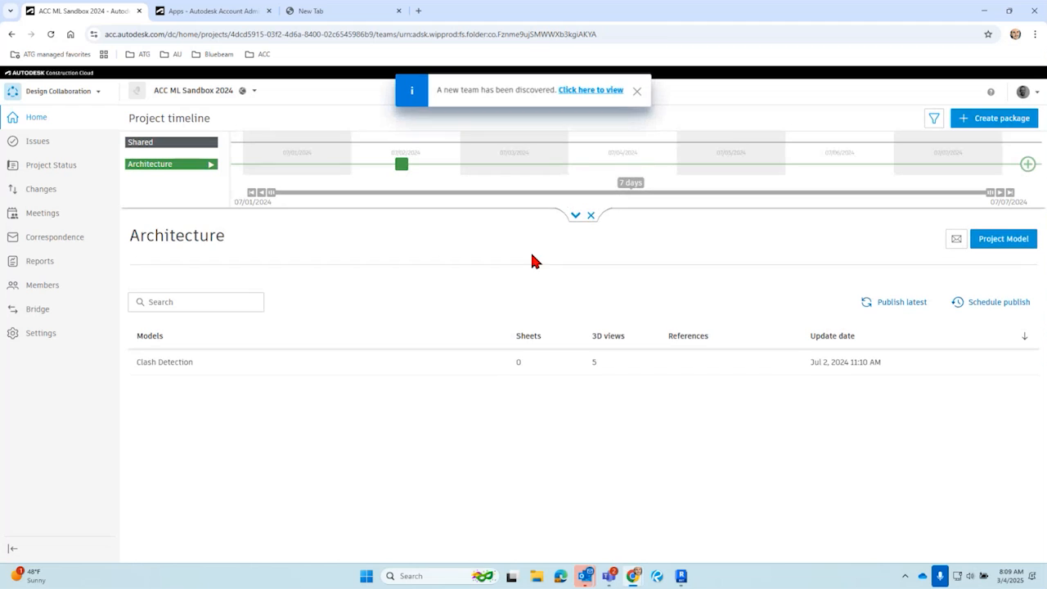
{"action": "left_click", "coordinate": [637, 90]}
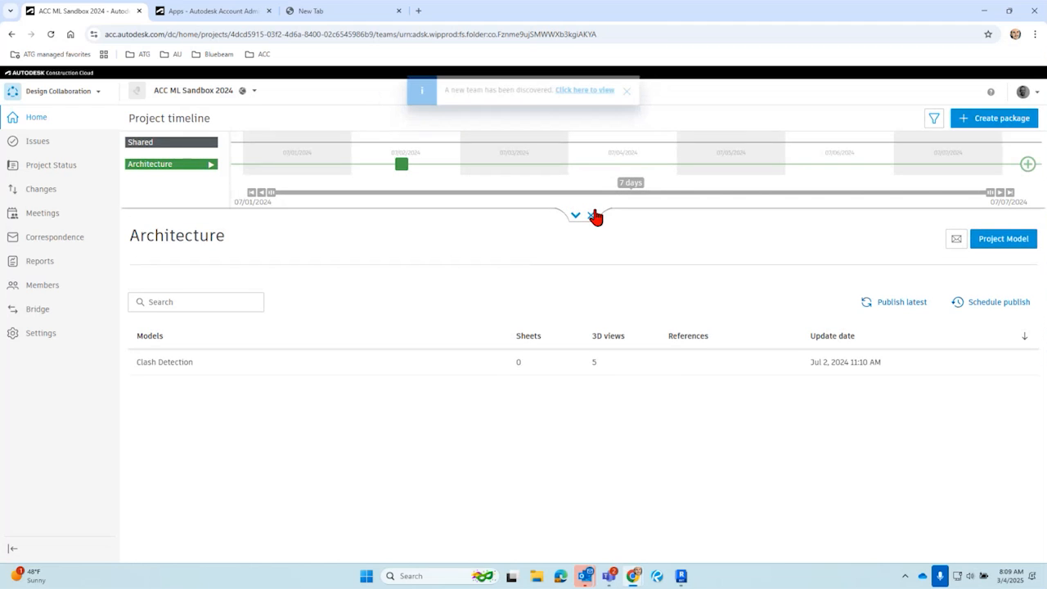
{"action": "left_click", "coordinate": [185, 146]}
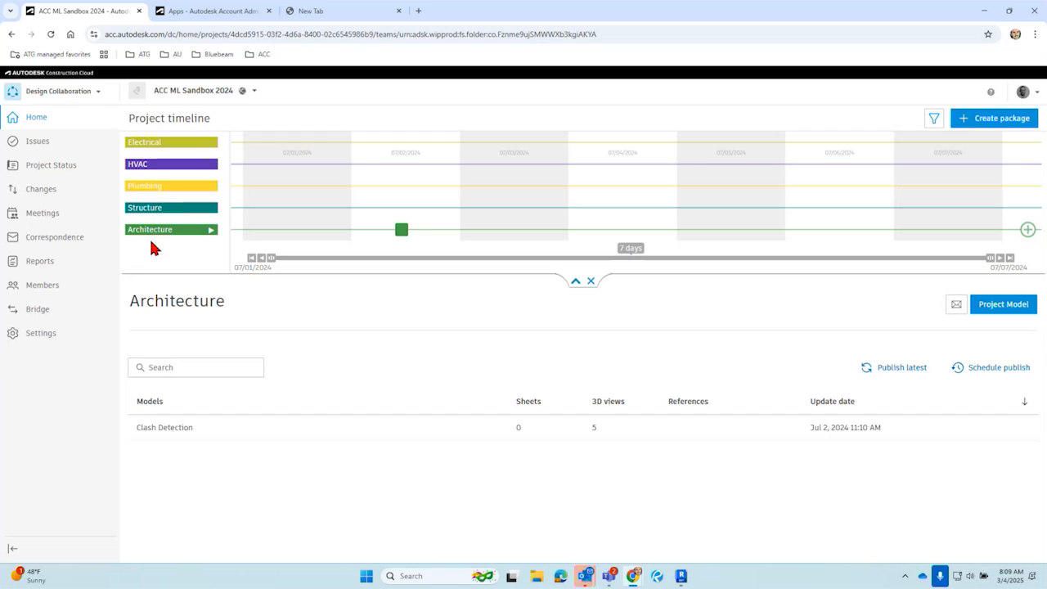
Step: View the model in the Architecture team's timeline package, and return to the team's home page
{"action": "left_click", "coordinate": [68, 96]}
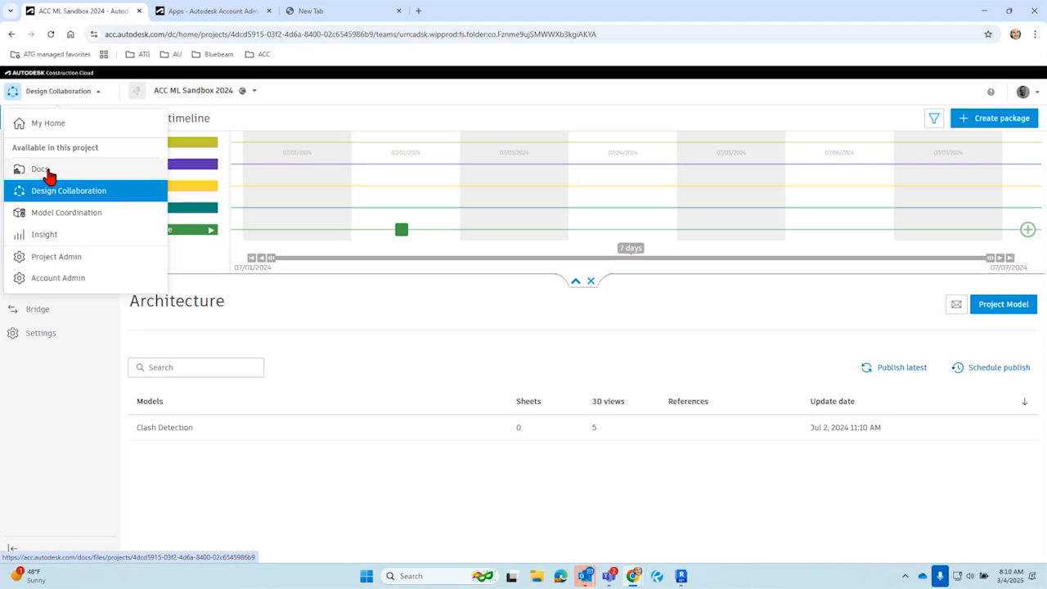
{"action": "left_click", "coordinate": [344, 297]}
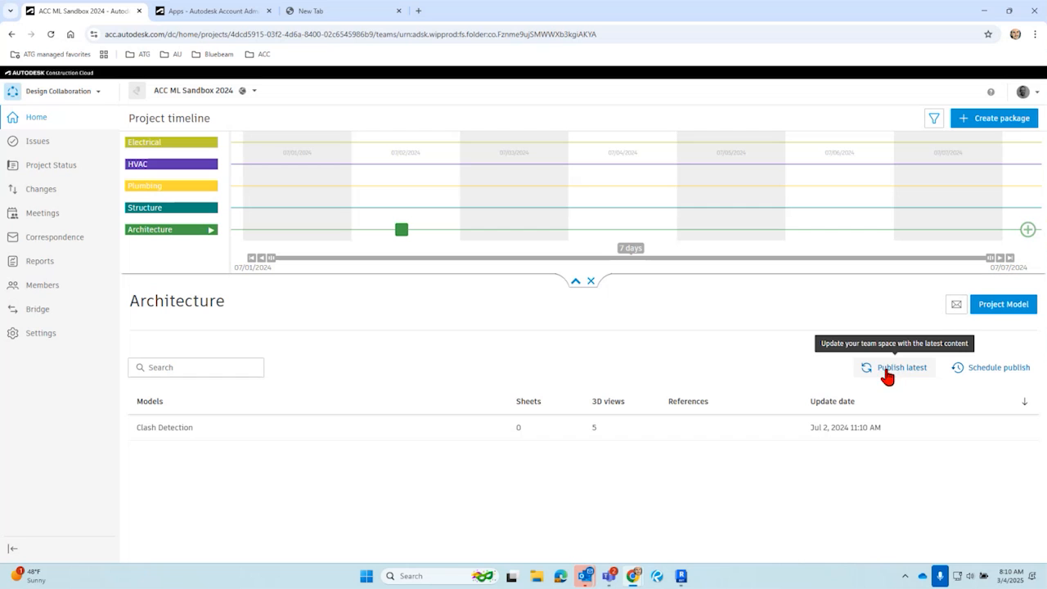
{"action": "left_click", "coordinate": [402, 230]}
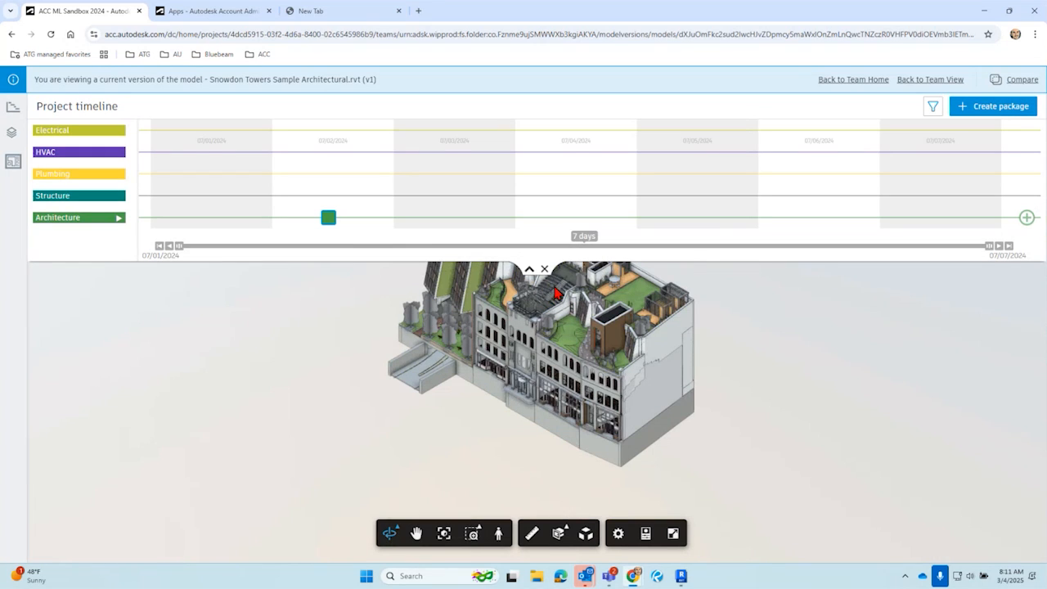
{"action": "left_click", "coordinate": [12, 35]}
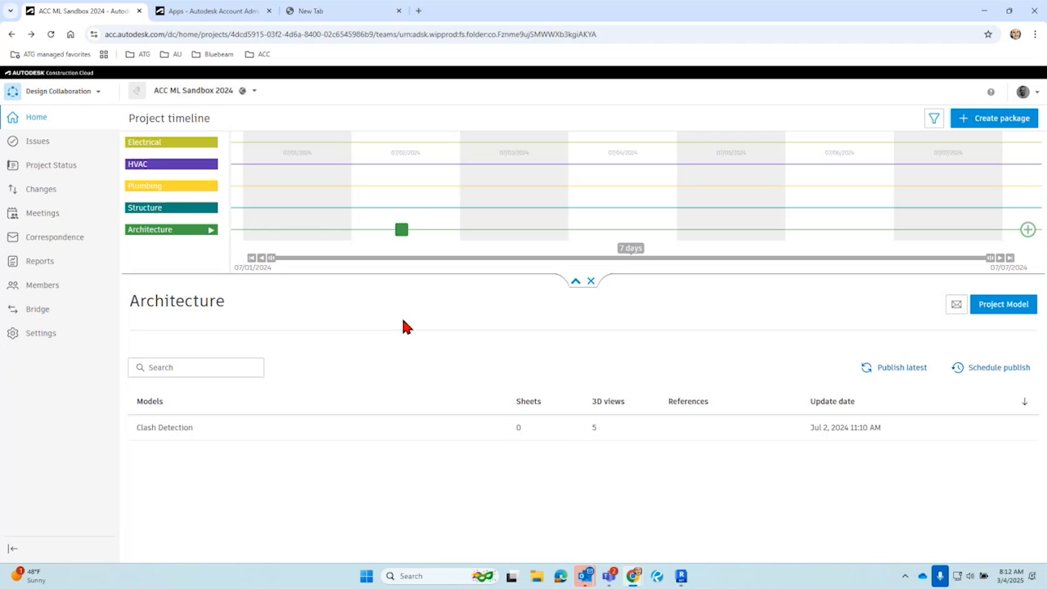
{"action": "left_click", "coordinate": [66, 95]}
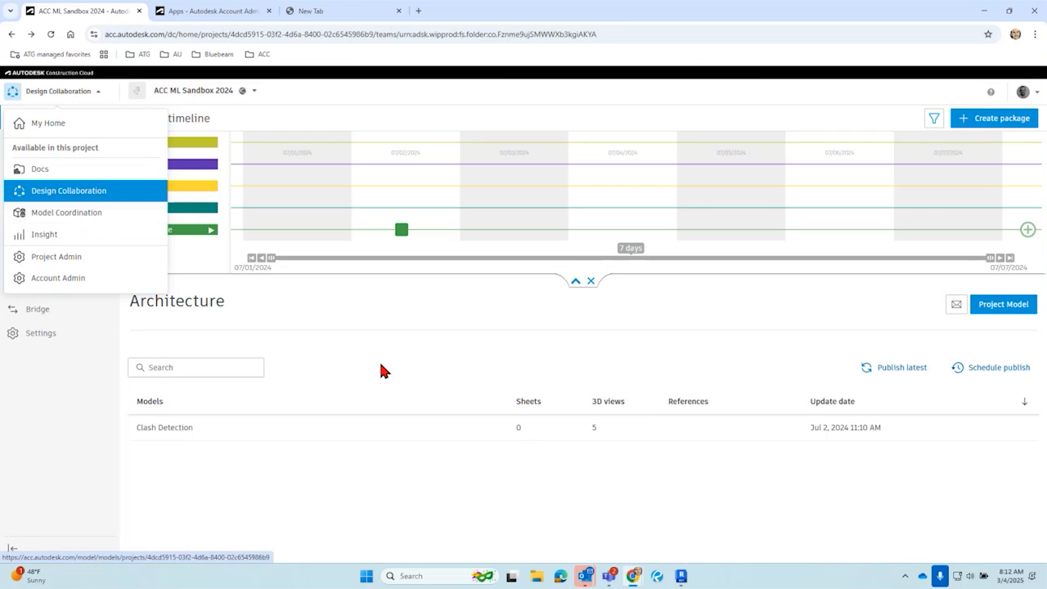
{"action": "left_click", "coordinate": [395, 341]}
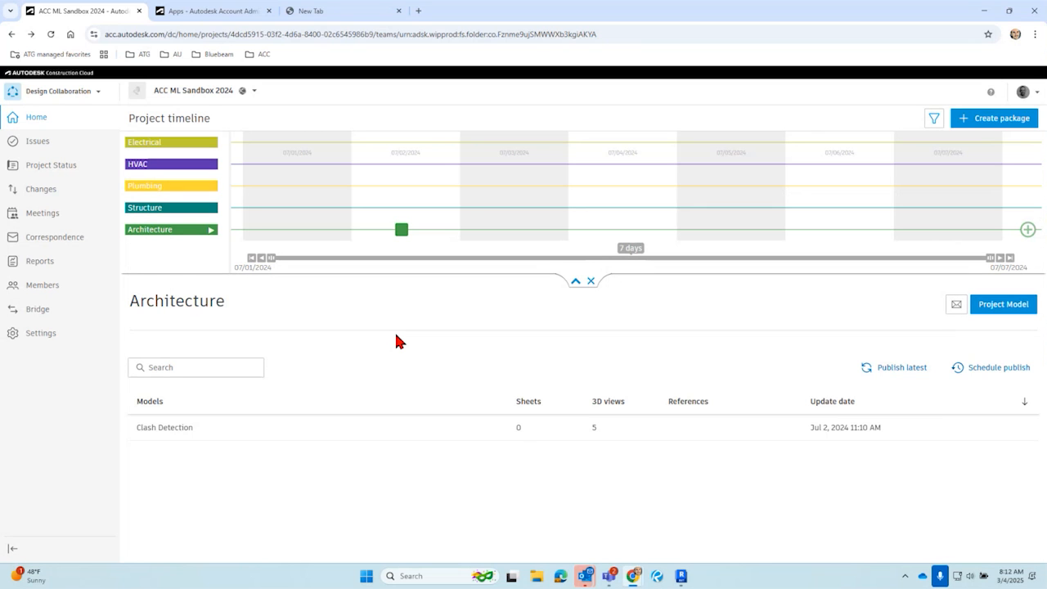
Step: Open the bookmarked ACC KL Sandbox project's files in Docs, replacing the Account Admin app page
{"action": "left_click", "coordinate": [201, 10]}
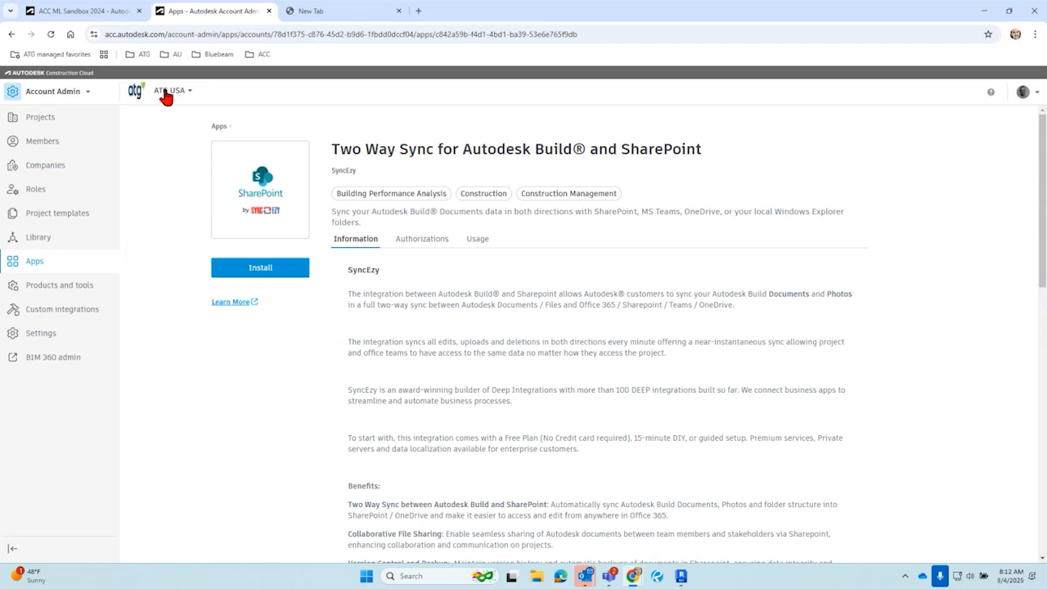
{"action": "left_click", "coordinate": [263, 54]}
{"action": "left_click", "coordinate": [292, 78]}
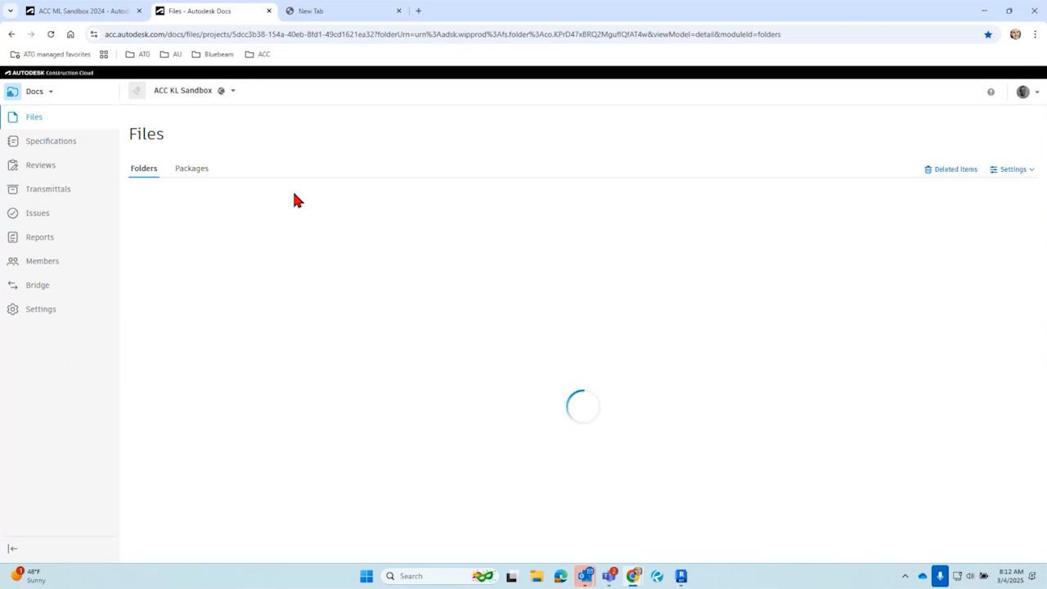
{"action": "left_click", "coordinate": [42, 93]}
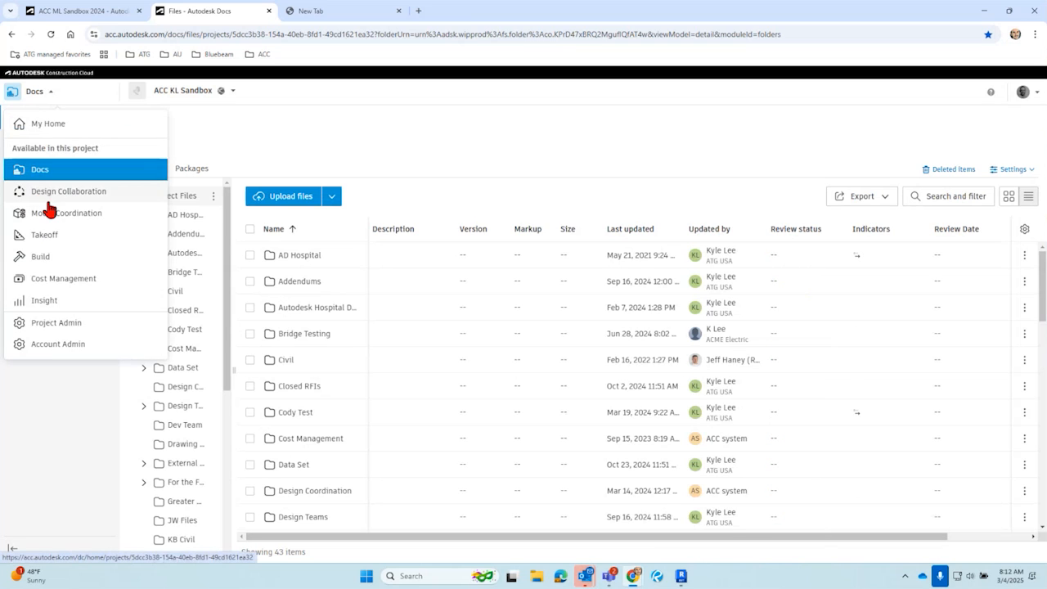
{"action": "left_click", "coordinate": [49, 196]}
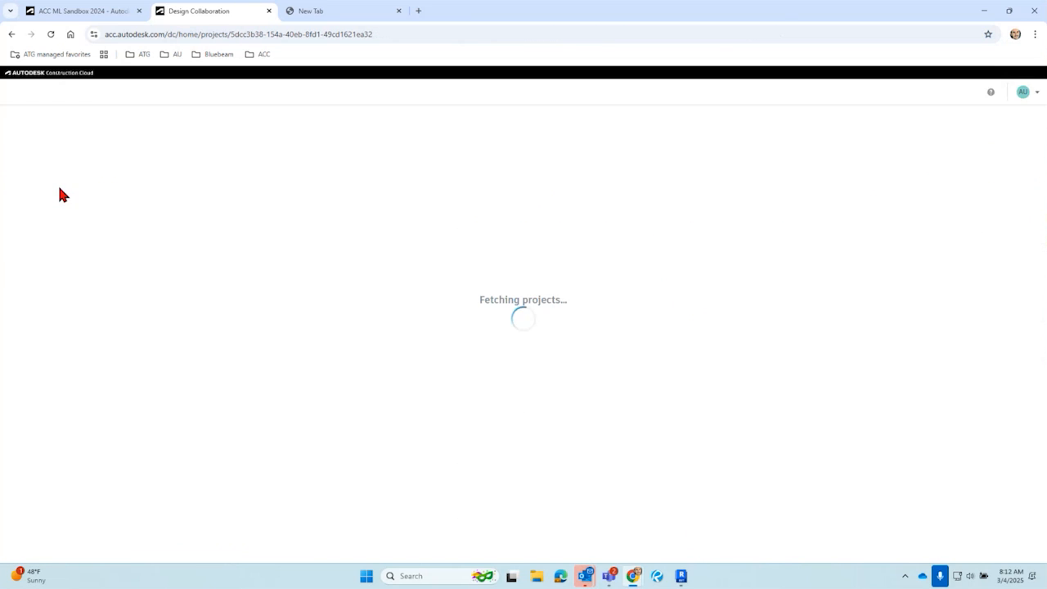
{"action": "left_click", "coordinate": [52, 93]}
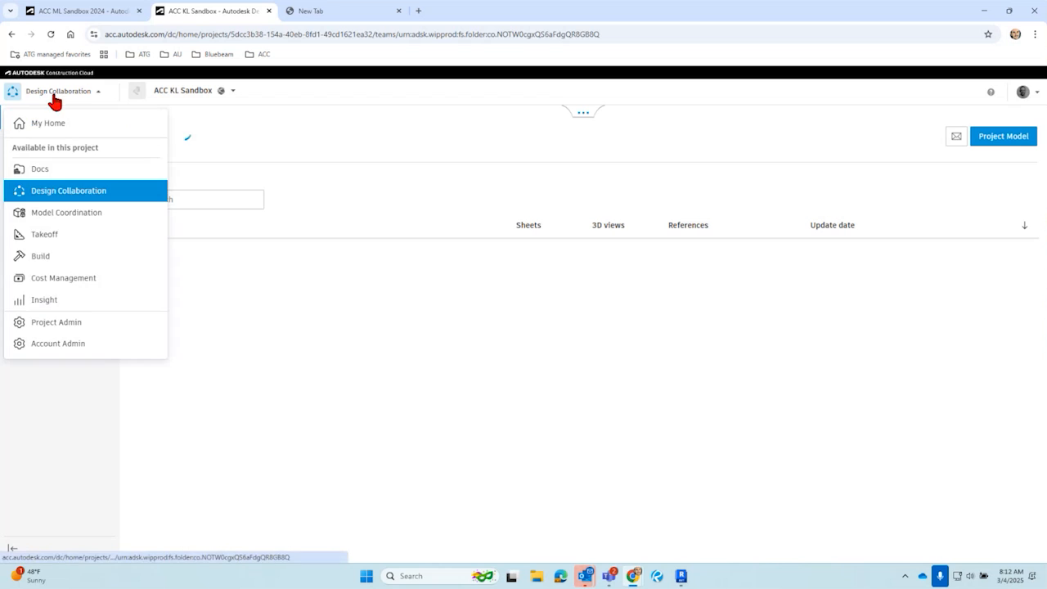
{"action": "left_click", "coordinate": [57, 172]}
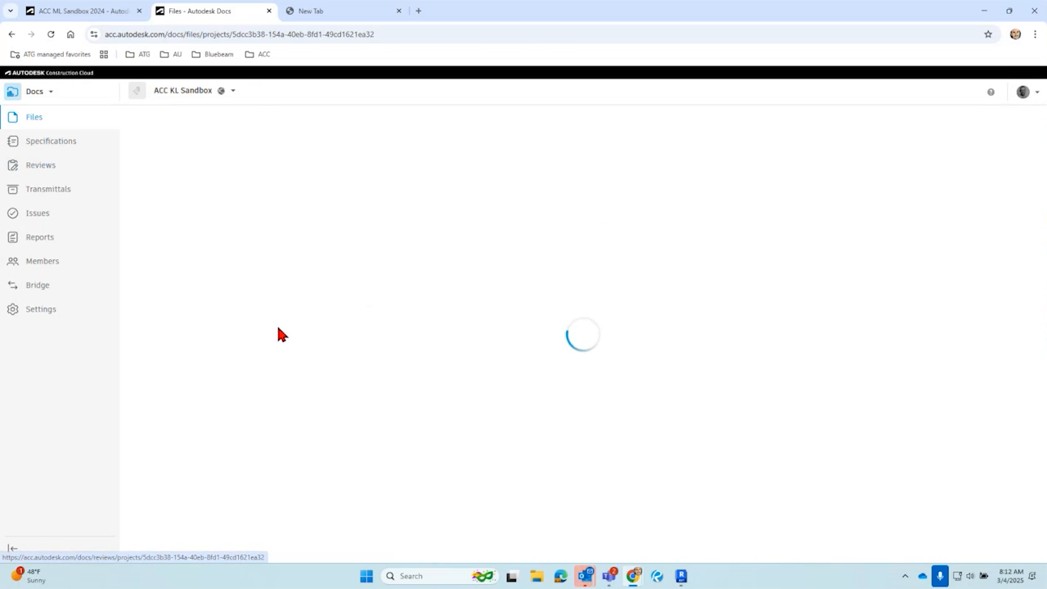
Step: Open the AD Hospital folder, expand its discipline subfolders and widen the folder tree to show full names
{"action": "left_click", "coordinate": [182, 217]}
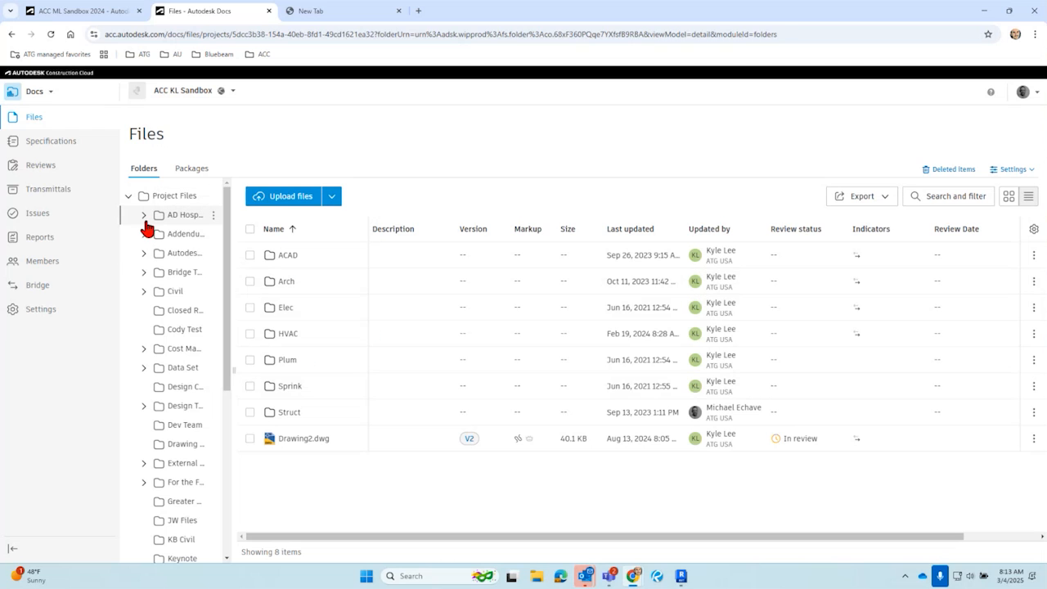
{"action": "left_click", "coordinate": [143, 215]}
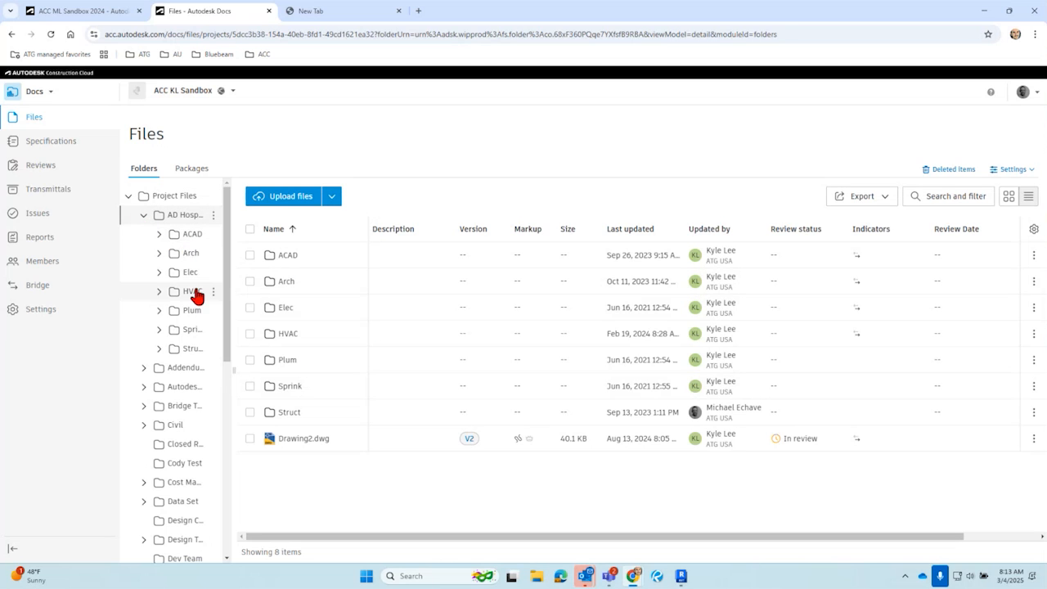
{"action": "left_click_drag", "start_coordinate": [230, 268], "coordinate": [489, 278]}
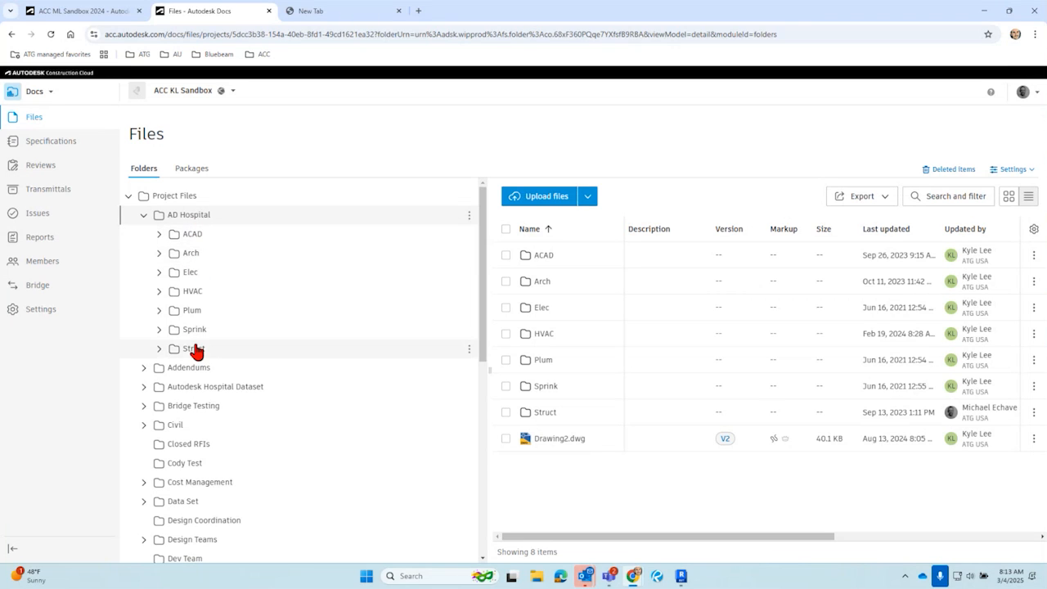
Step: List the files in the Arch team folder inside AD Hospital
{"action": "left_click", "coordinate": [187, 253]}
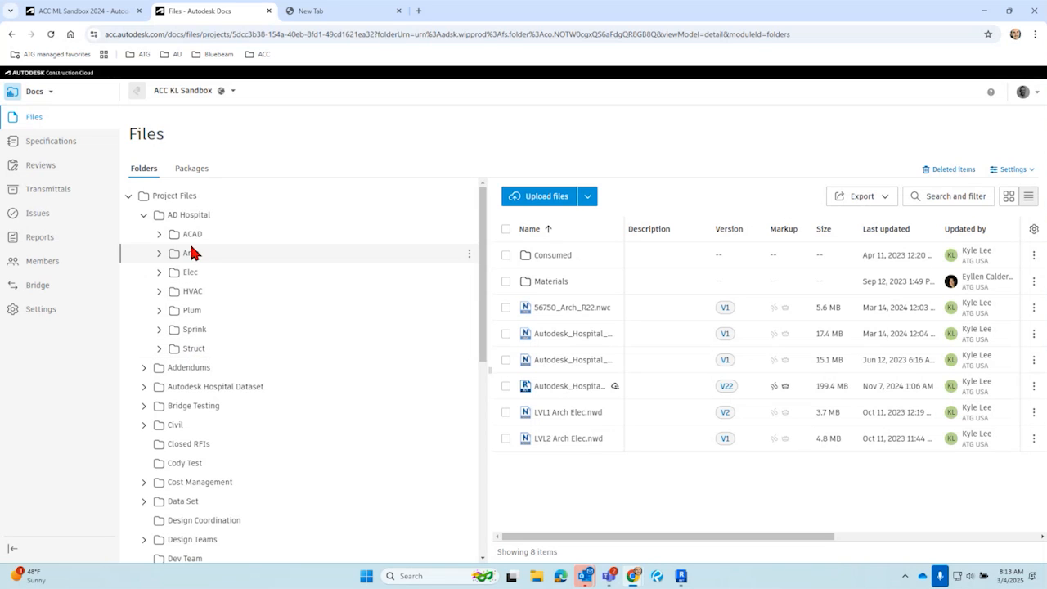
{"action": "left_click", "coordinate": [40, 91]}
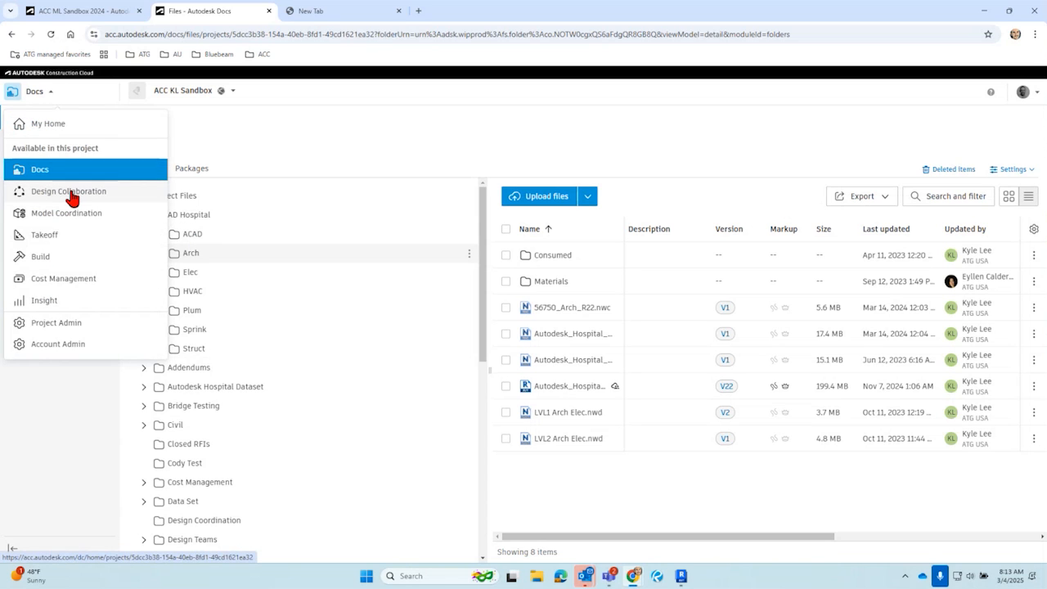
{"action": "left_click", "coordinate": [305, 152]}
Step: Expand the Shared folder and compare its team subfolders with the team folders under AD Hospital
{"action": "scroll", "coordinate": [347, 365], "scroll_direction": "down", "scroll_amount": 5}
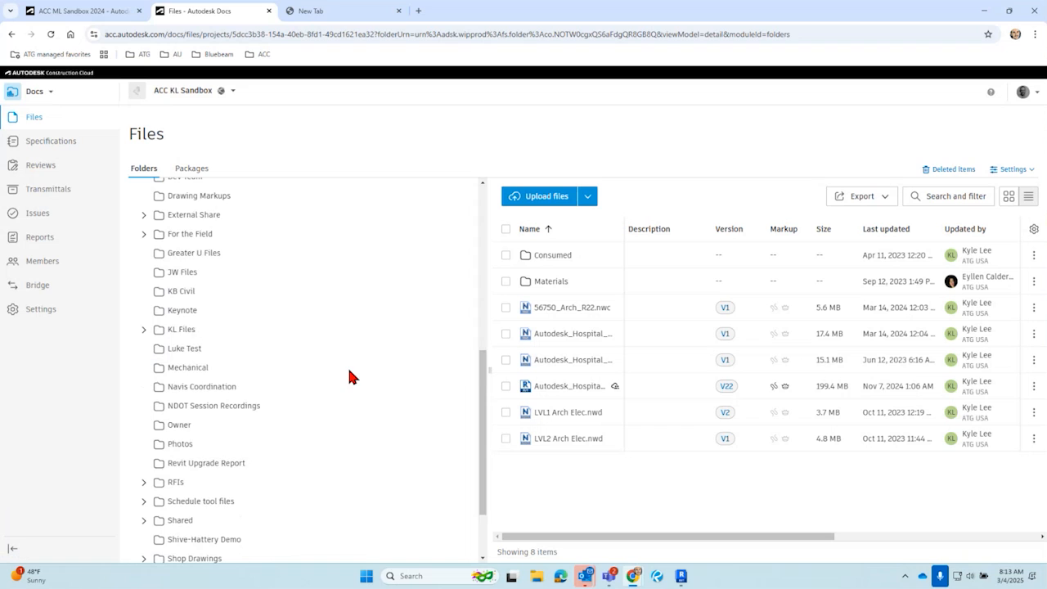
{"action": "scroll", "coordinate": [348, 377], "scroll_direction": "down", "scroll_amount": 2}
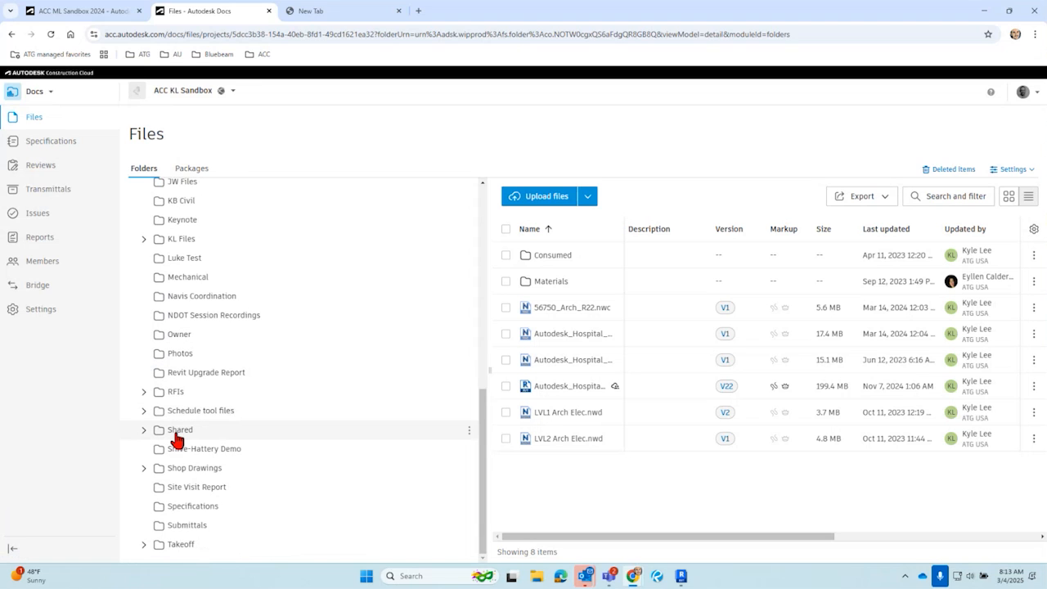
{"action": "left_click", "coordinate": [144, 431]}
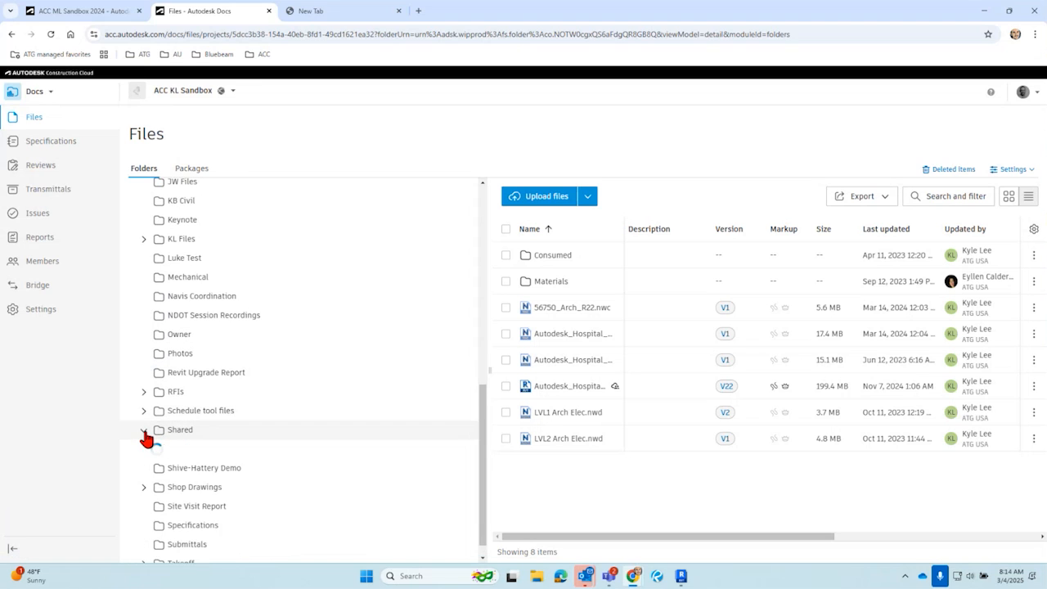
{"action": "scroll", "coordinate": [192, 450], "scroll_direction": "down", "scroll_amount": 2}
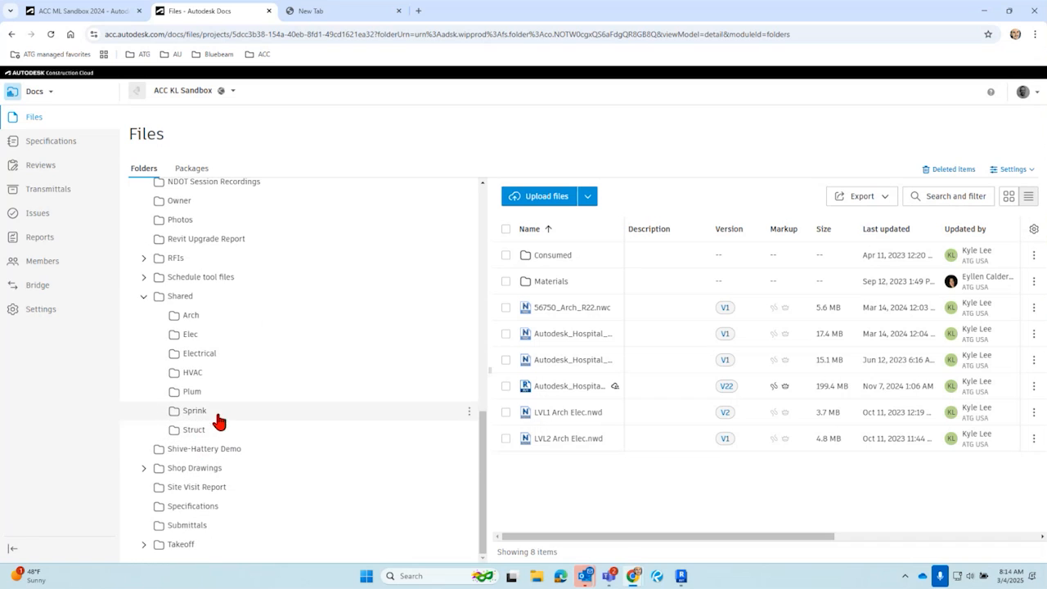
{"action": "scroll", "coordinate": [243, 427], "scroll_direction": "up", "scroll_amount": 10}
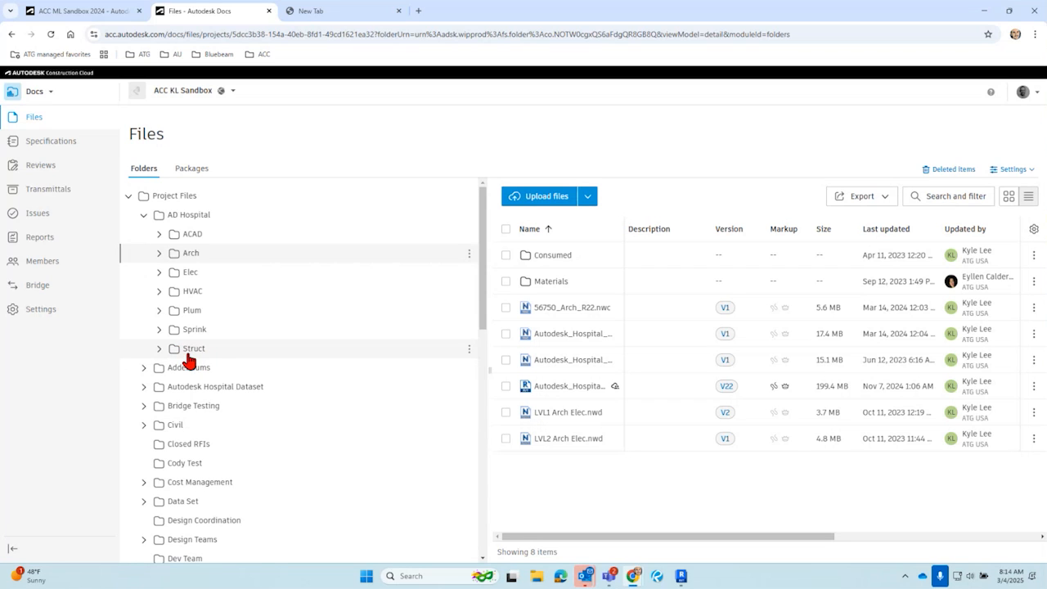
{"action": "scroll", "coordinate": [211, 354], "scroll_direction": "down", "scroll_amount": 10}
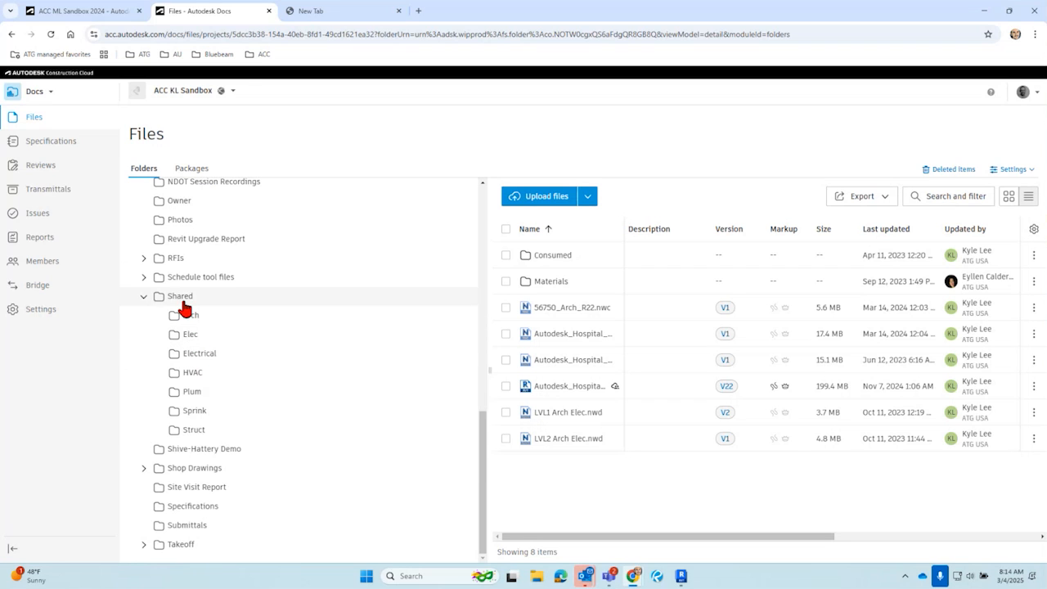
{"action": "scroll", "coordinate": [185, 458], "scroll_direction": "up", "scroll_amount": 10}
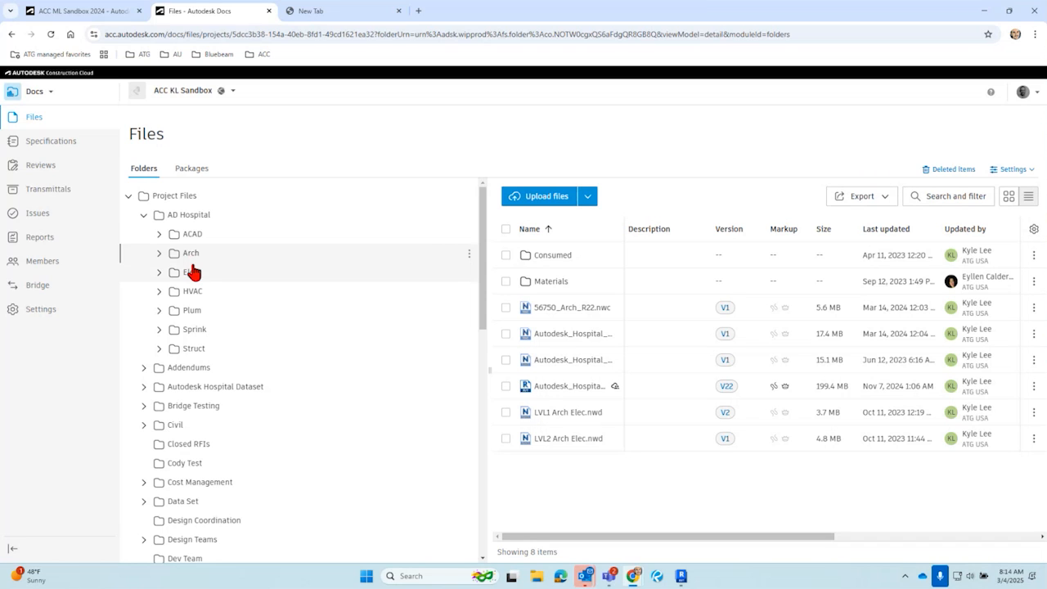
{"action": "scroll", "coordinate": [193, 270], "scroll_direction": "down", "scroll_amount": 10}
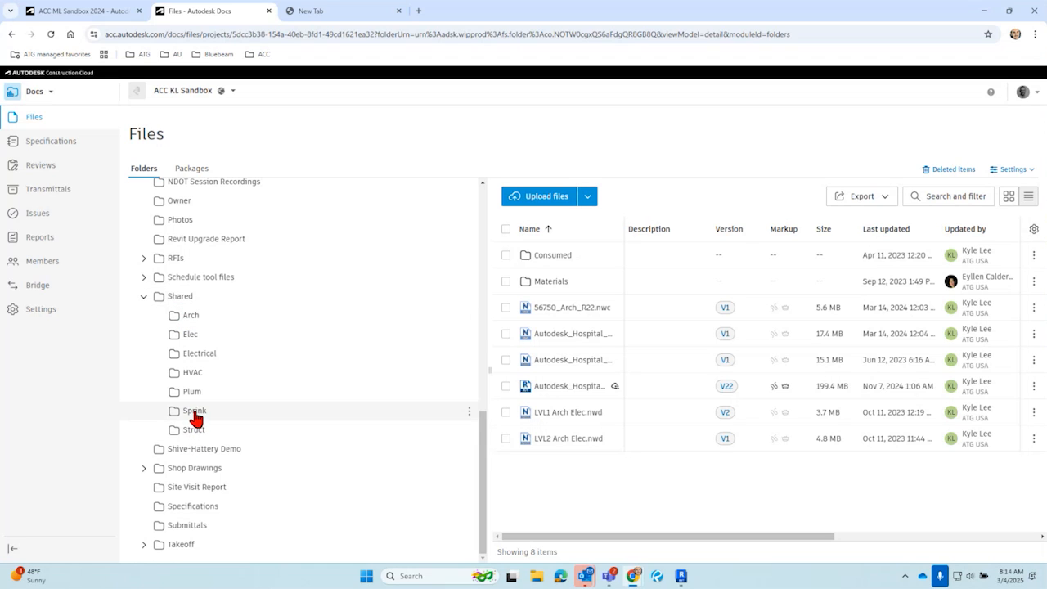
Step: Switch to Design Collaboration, show the project timeline and expand the shared group down to the Struct and Arch teams
{"action": "left_click", "coordinate": [36, 93]}
{"action": "left_click", "coordinate": [57, 191]}
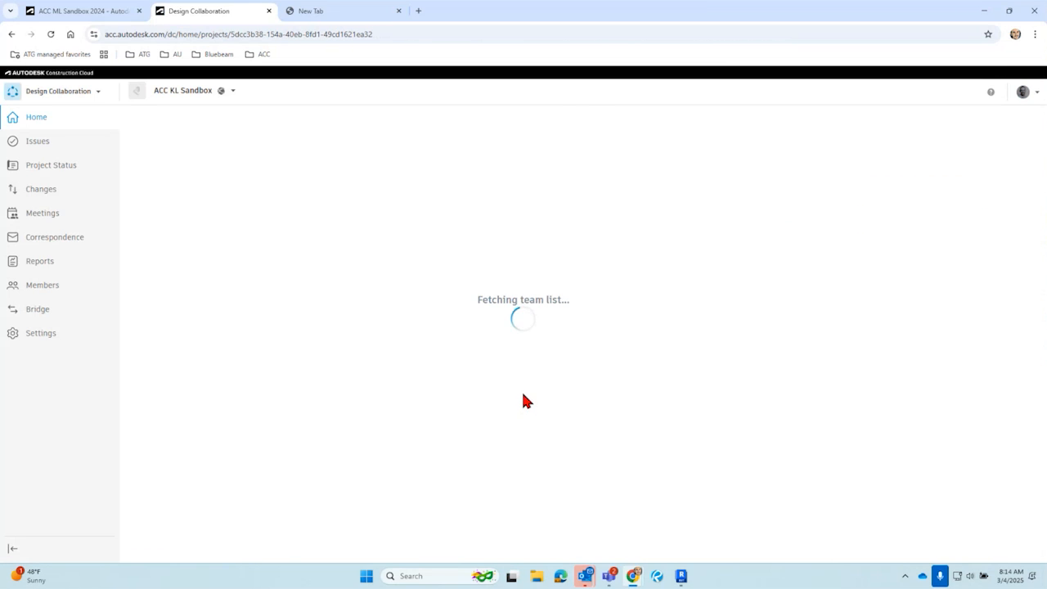
{"action": "left_click", "coordinate": [585, 113]}
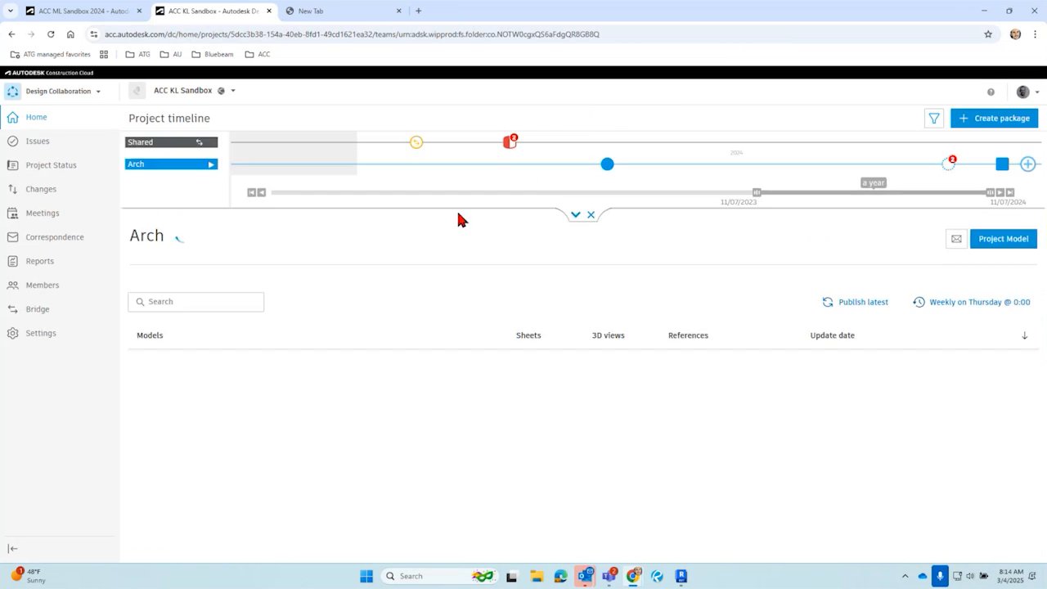
{"action": "left_click", "coordinate": [173, 153]}
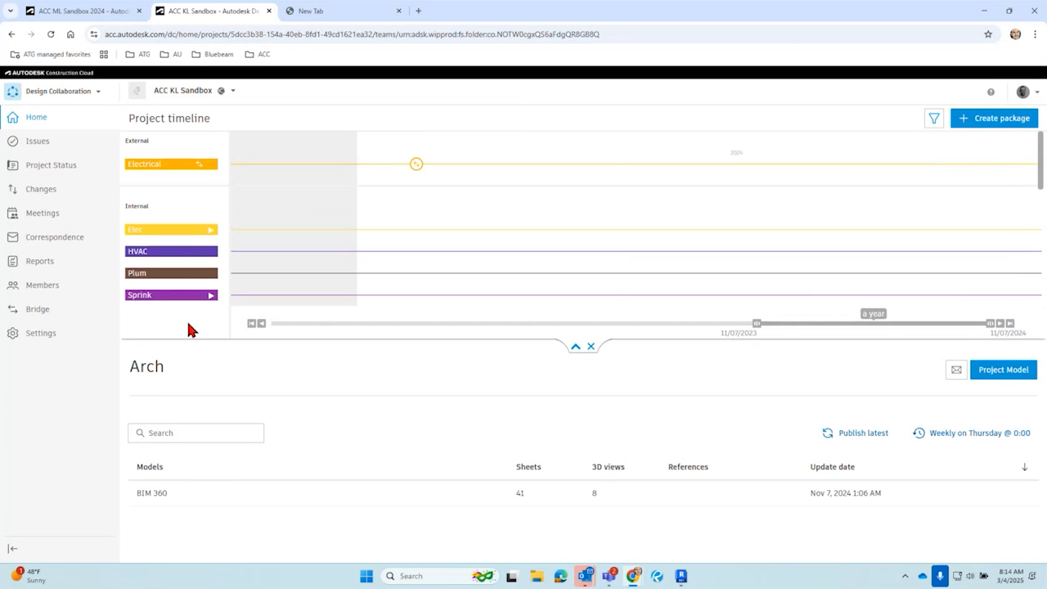
{"action": "scroll", "coordinate": [183, 262], "scroll_direction": "down", "scroll_amount": 1}
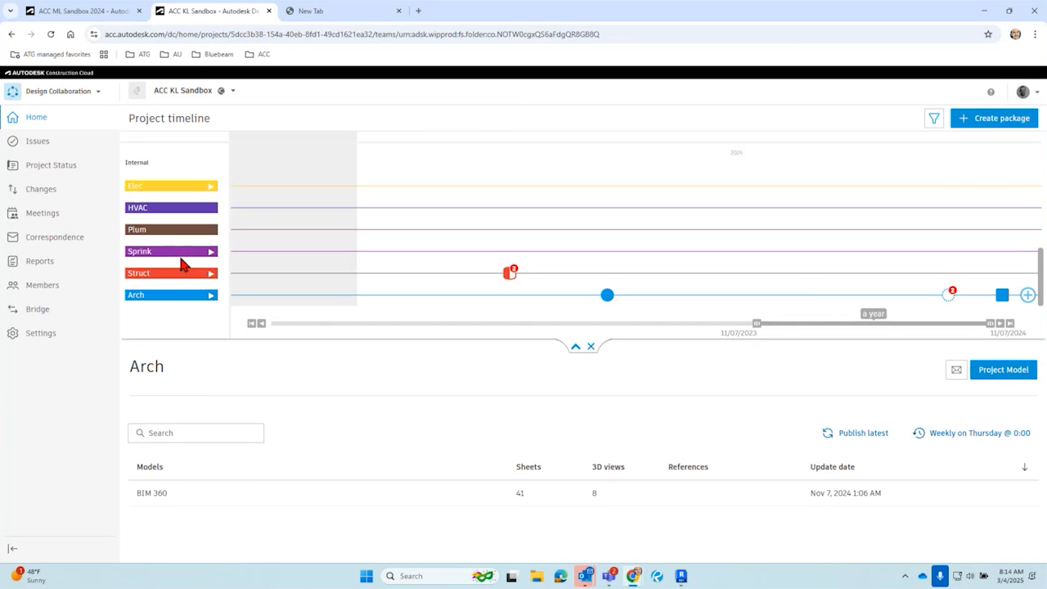
Step: Zoom into the Struct team's grouped timeline nodes, view its Autodesk_Hospital_Structural.rvt model and return to the team's home page
{"action": "left_click", "coordinate": [508, 275]}
{"action": "left_click", "coordinate": [939, 274]}
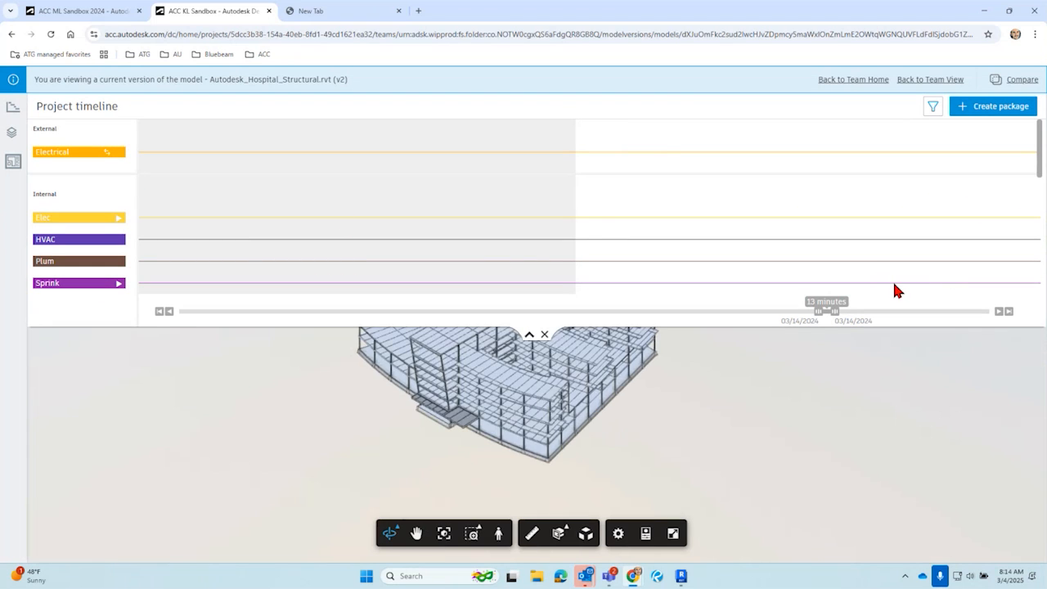
{"action": "left_click", "coordinate": [12, 36]}
Step: Return to the project's files in Docs and expand the team subfolders of both AD Hospital and Shared
{"action": "left_click", "coordinate": [49, 92]}
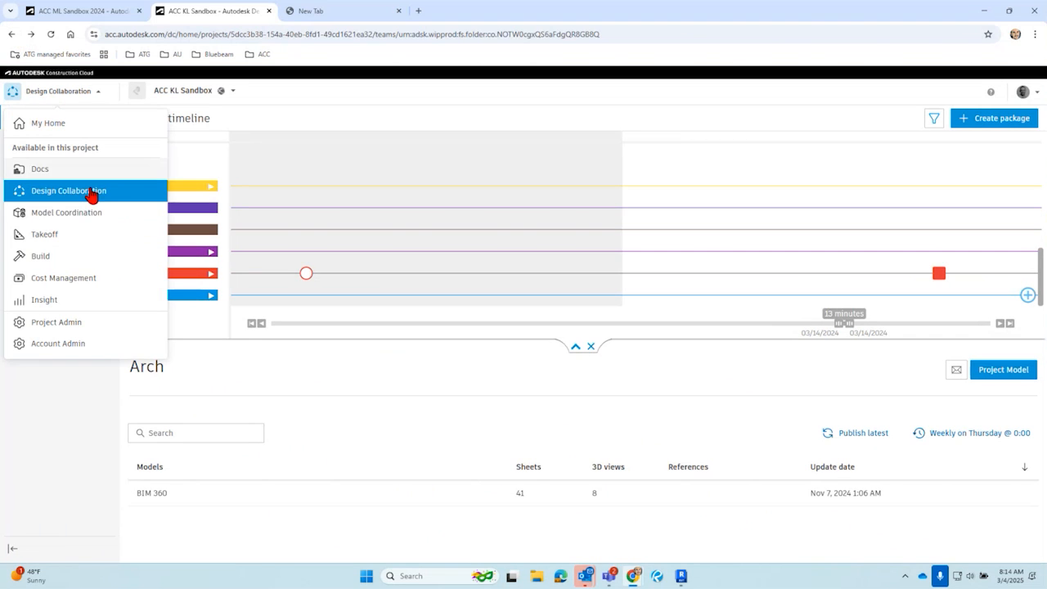
{"action": "left_click", "coordinate": [51, 169]}
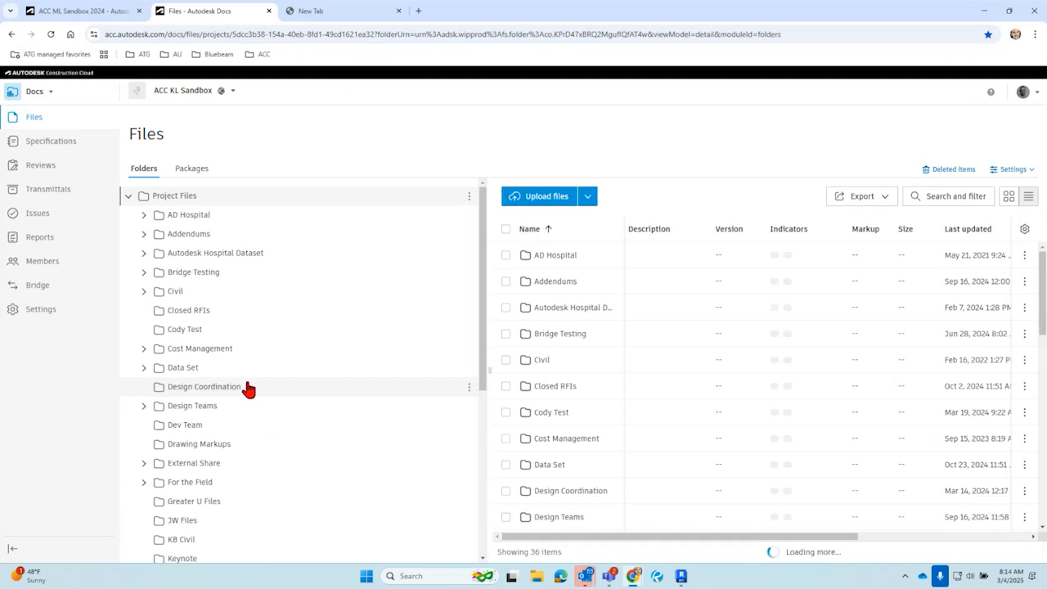
{"action": "left_click", "coordinate": [144, 214]}
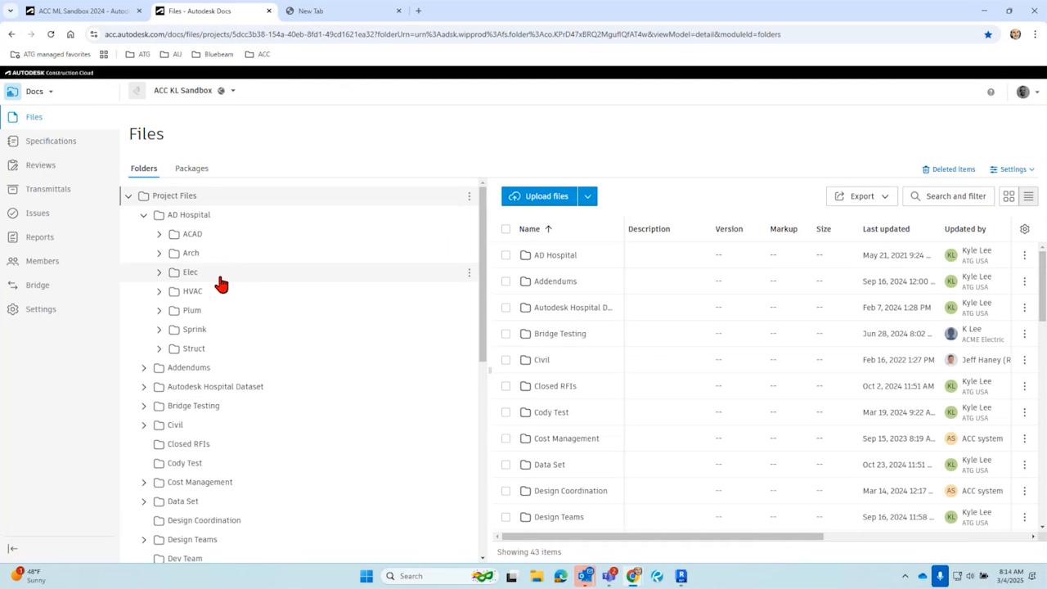
{"action": "scroll", "coordinate": [218, 274], "scroll_direction": "down", "scroll_amount": 4}
{"action": "scroll", "coordinate": [219, 262], "scroll_direction": "down", "scroll_amount": 3}
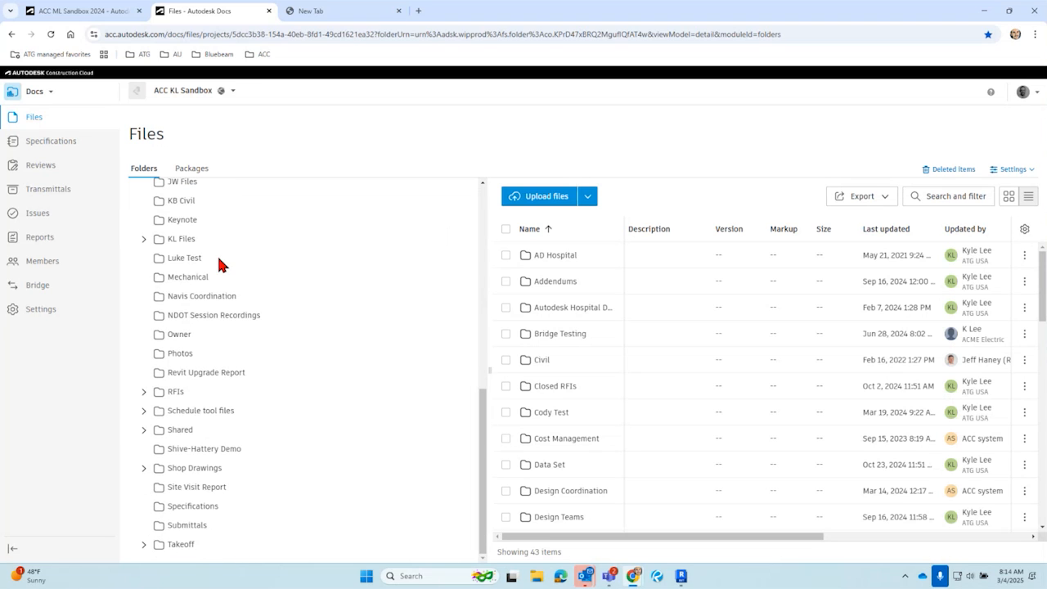
{"action": "left_click", "coordinate": [144, 430]}
{"action": "scroll", "coordinate": [189, 439], "scroll_direction": "down", "scroll_amount": 3}
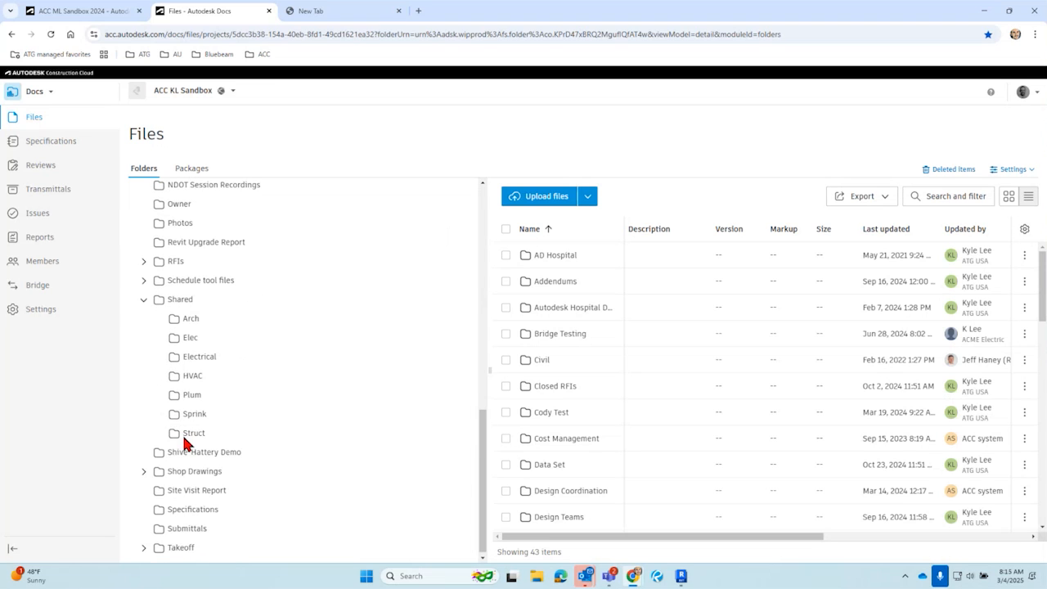
Step: List the files in the Struct subfolder of the Shared folder
{"action": "left_click", "coordinate": [197, 433]}
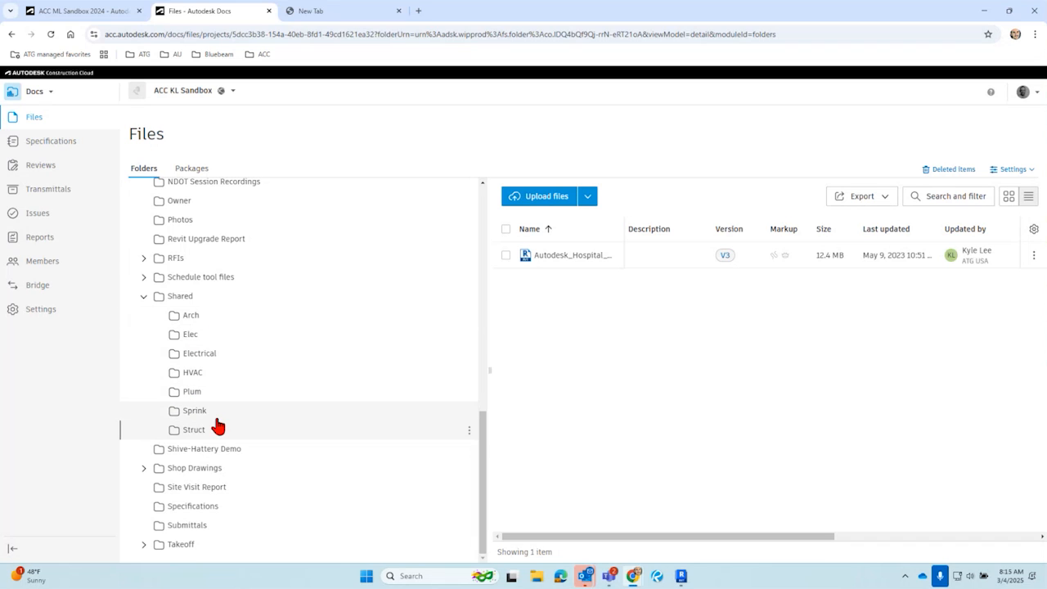
{"action": "left_click", "coordinate": [39, 93]}
{"action": "left_click", "coordinate": [630, 383]}
Step: Collapse the Shared folder and expand AD Hospital's Struct folder down to the subfolder inside Consumed
{"action": "left_click", "coordinate": [144, 296]}
{"action": "scroll", "coordinate": [245, 401], "scroll_direction": "up", "scroll_amount": 1}
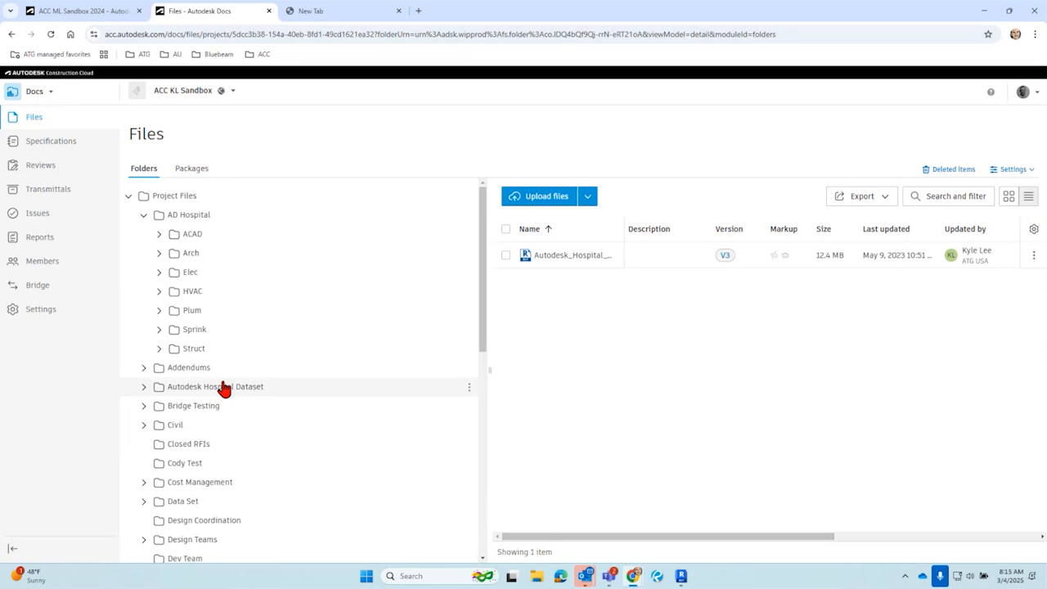
{"action": "left_click", "coordinate": [159, 350]}
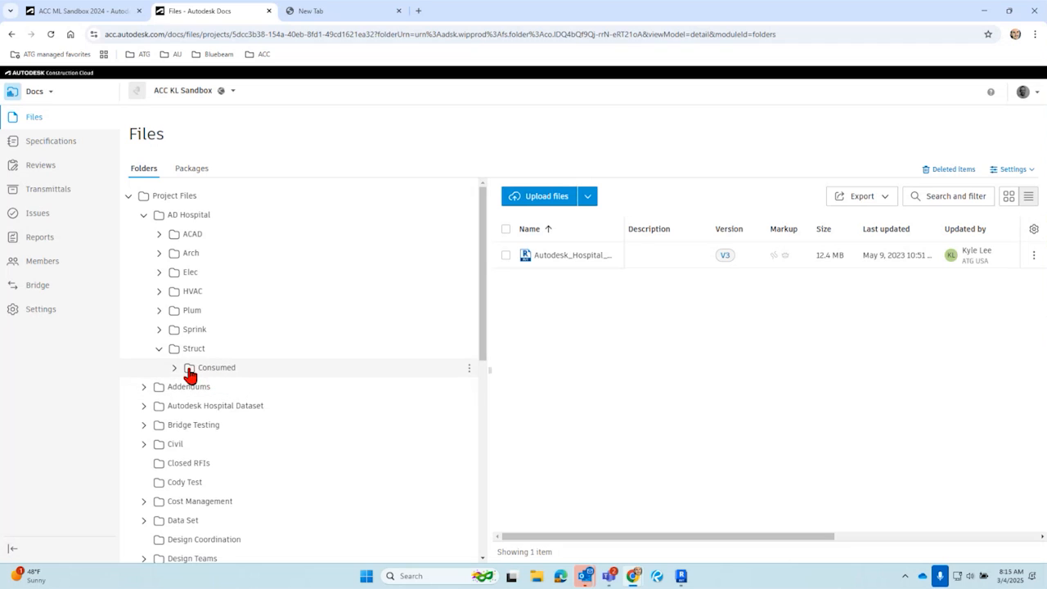
{"action": "left_click", "coordinate": [174, 369]}
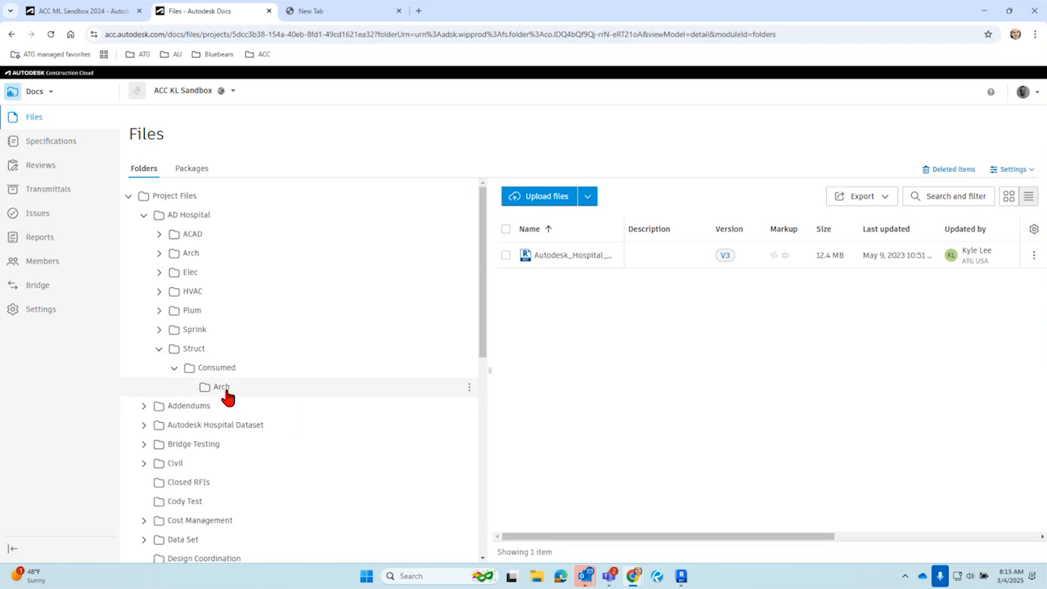
Step: Return to Design Collaboration, show the project timeline and open the Arch (24) package from the Arch team's grouped nodes
{"action": "left_click", "coordinate": [38, 94]}
{"action": "left_click", "coordinate": [72, 189]}
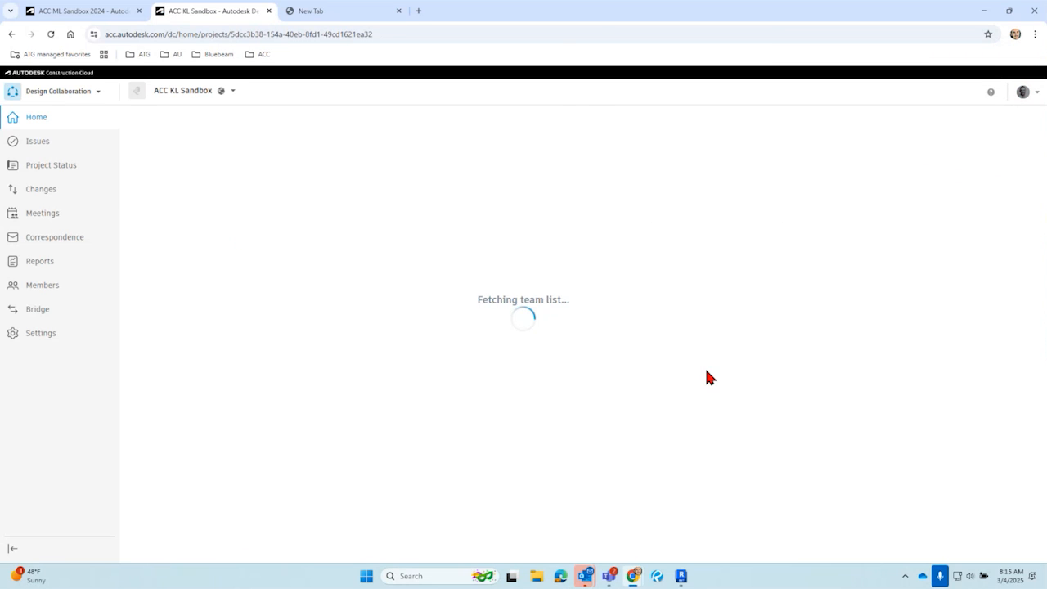
{"action": "left_click", "coordinate": [583, 113]}
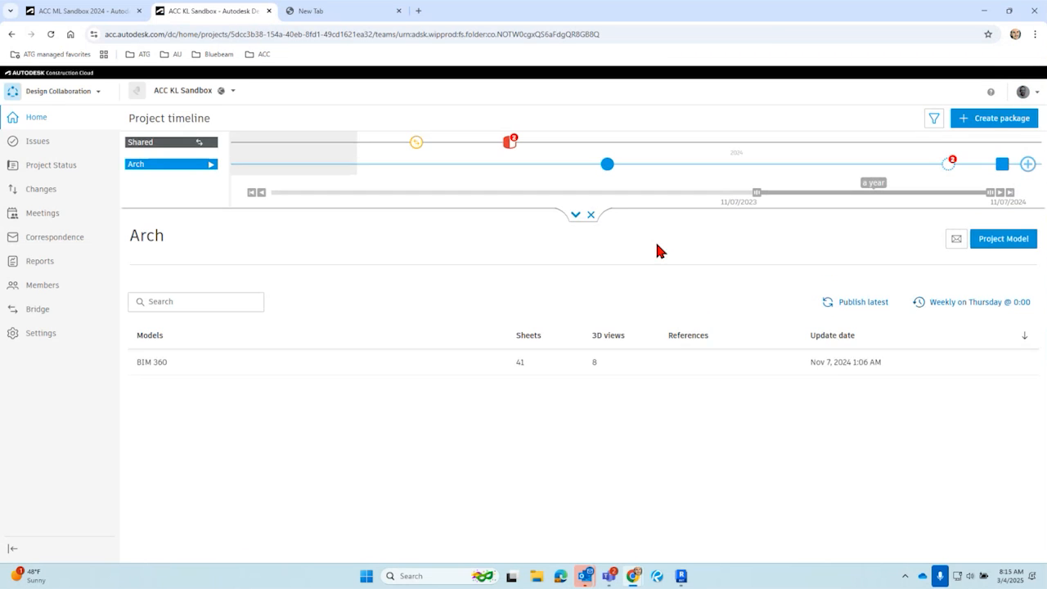
{"action": "left_click", "coordinate": [951, 165]}
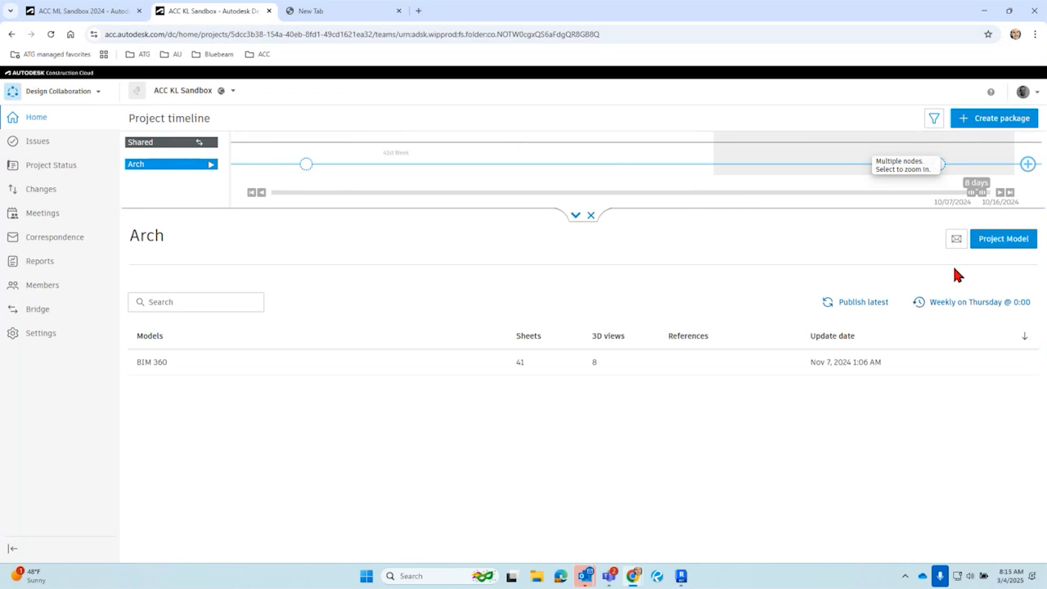
{"action": "left_click", "coordinate": [941, 170]}
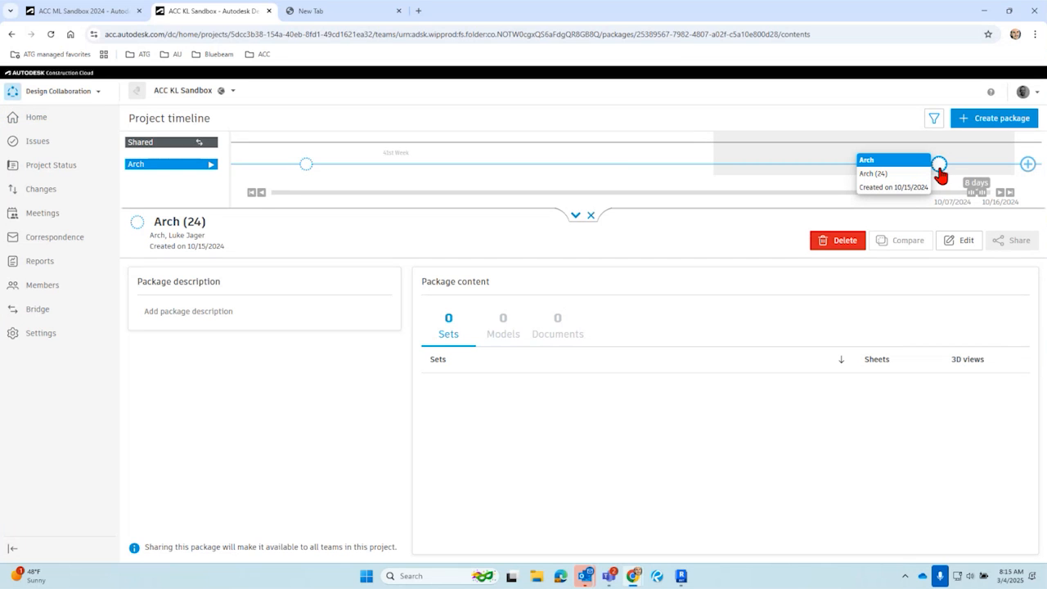
Step: Expand the timeline's shared group into individual teams and switch to the Struct team's space
{"action": "left_click", "coordinate": [200, 143]}
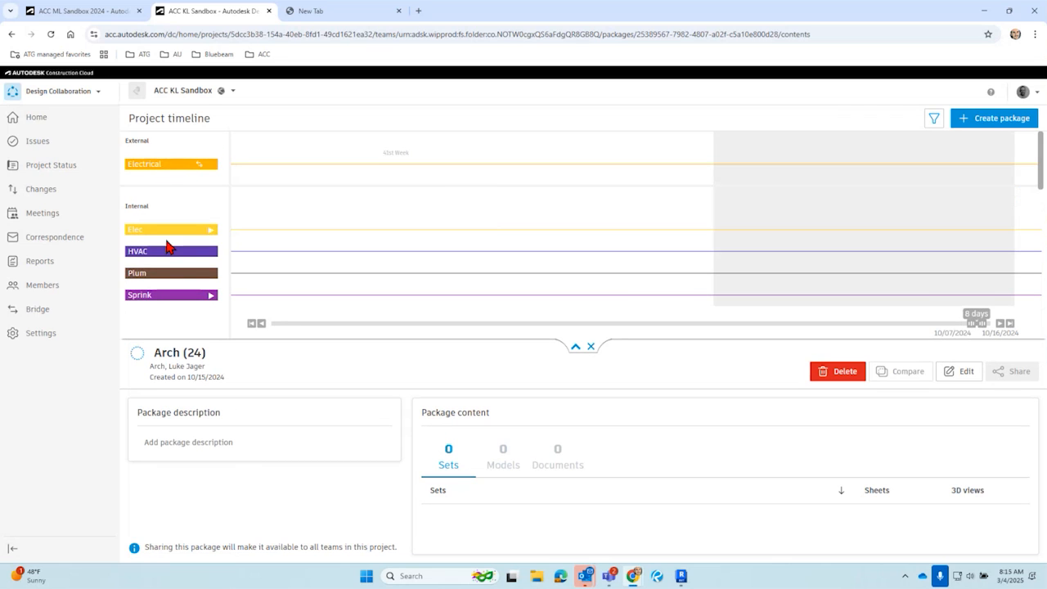
{"action": "scroll", "coordinate": [168, 262], "scroll_direction": "down", "scroll_amount": 2}
{"action": "scroll", "coordinate": [155, 170], "scroll_direction": "up", "scroll_amount": 2}
{"action": "scroll", "coordinate": [187, 237], "scroll_direction": "down", "scroll_amount": 2}
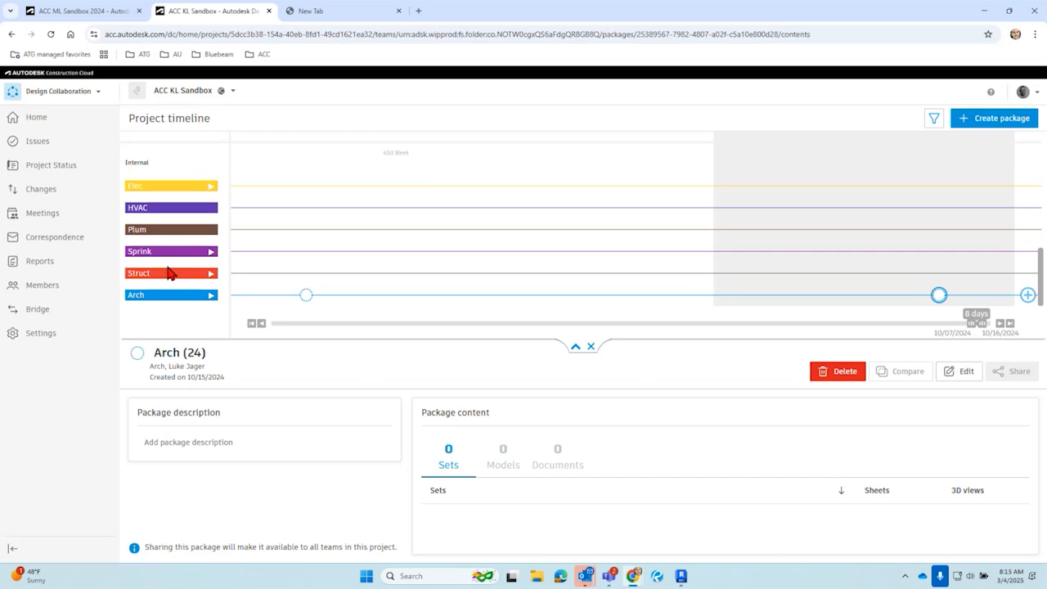
{"action": "left_click", "coordinate": [168, 276]}
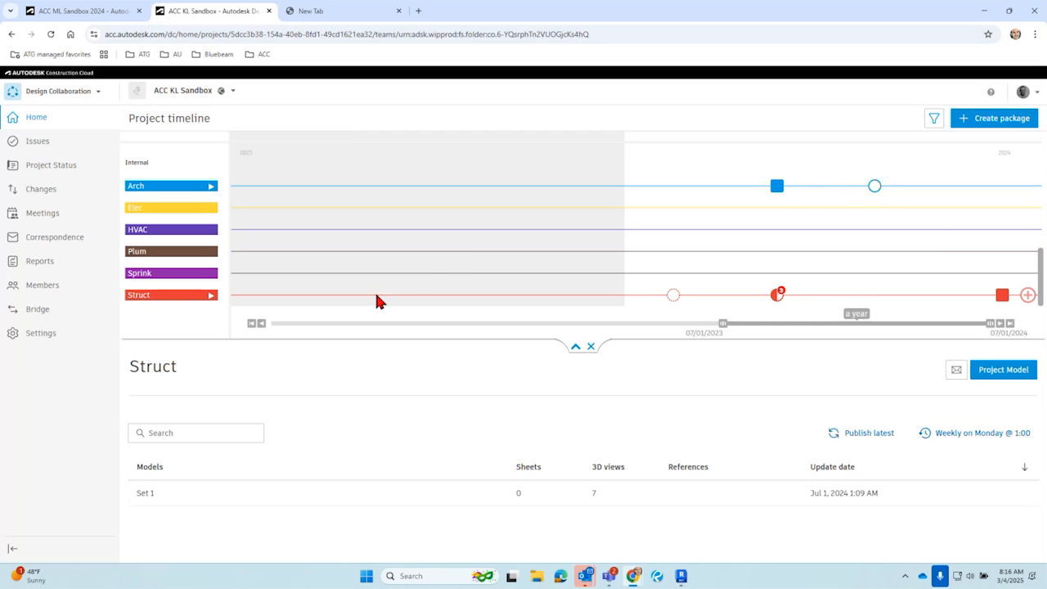
Step: Consume the shared Arch (22) package into the Struct team's space
{"action": "left_click", "coordinate": [874, 190]}
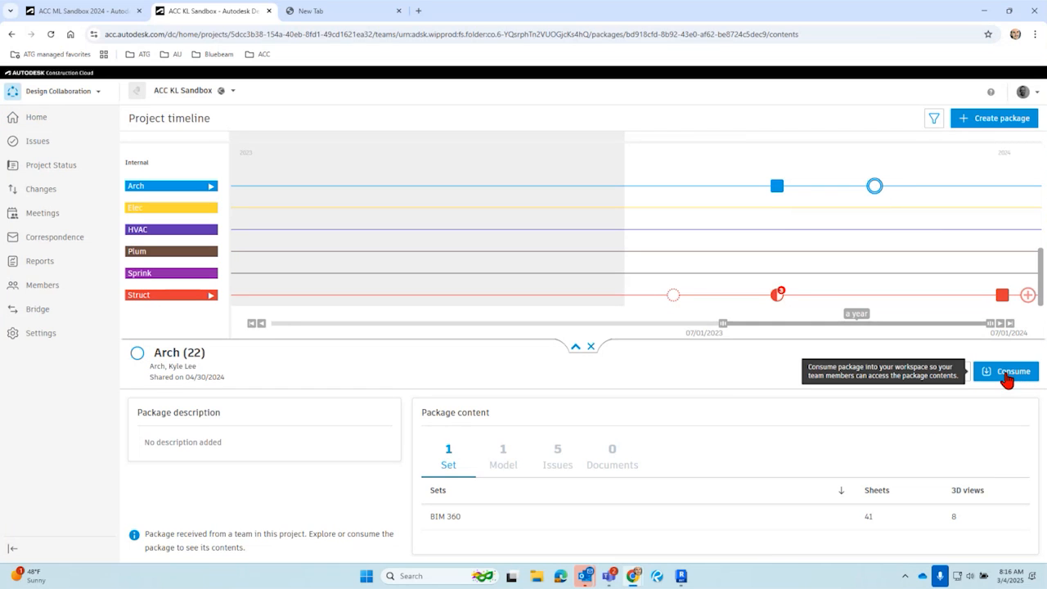
{"action": "left_click", "coordinate": [1007, 374]}
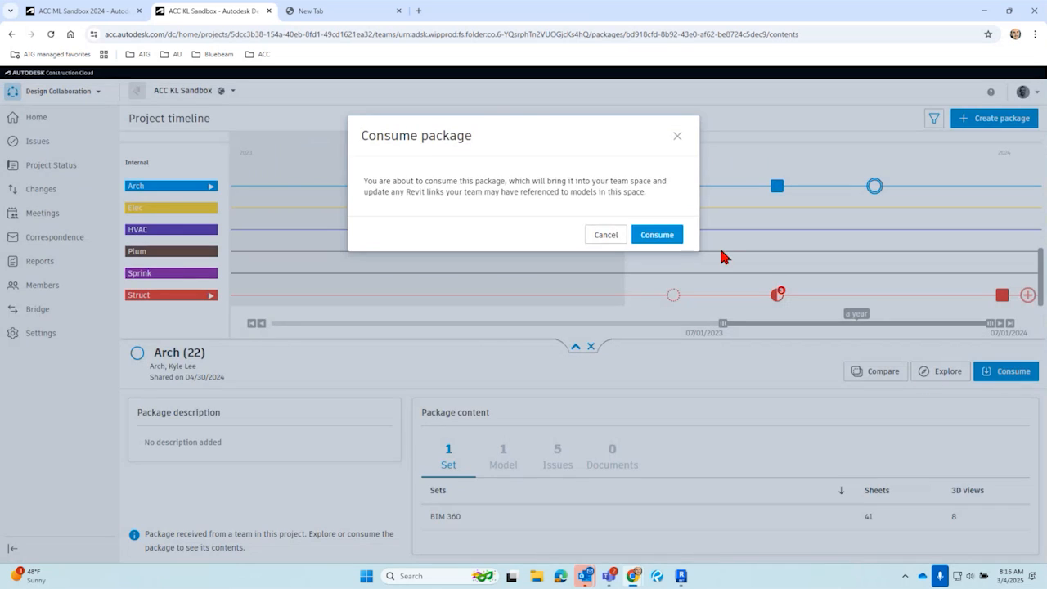
{"action": "left_click", "coordinate": [654, 237]}
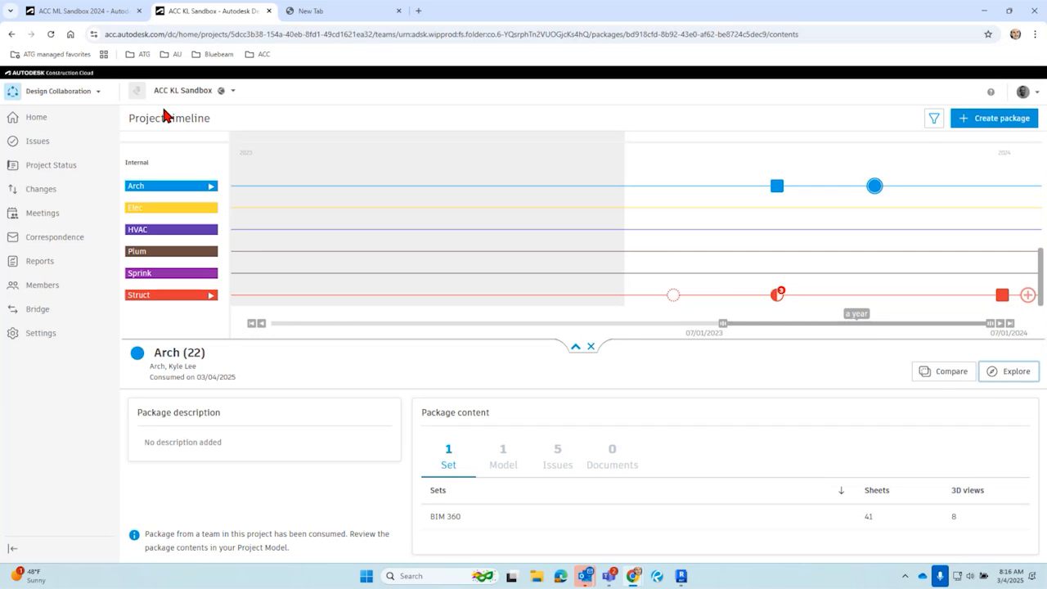
Step: Switch to Docs and open the Arch subfolder inside AD Hospital's Struct > Consumed folder to examine the consumed model
{"action": "left_click", "coordinate": [54, 98]}
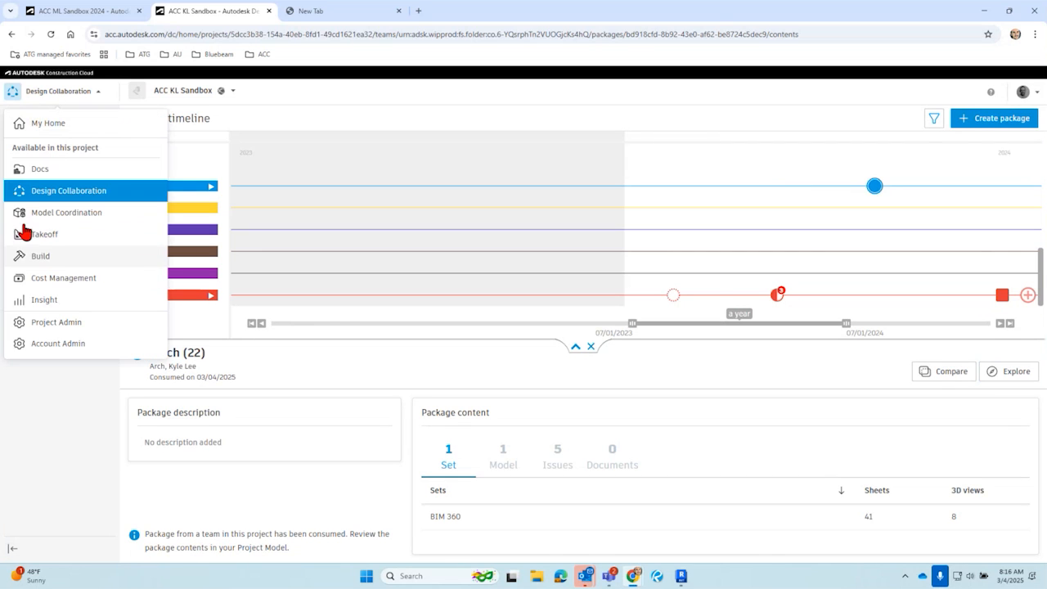
{"action": "left_click", "coordinate": [41, 173]}
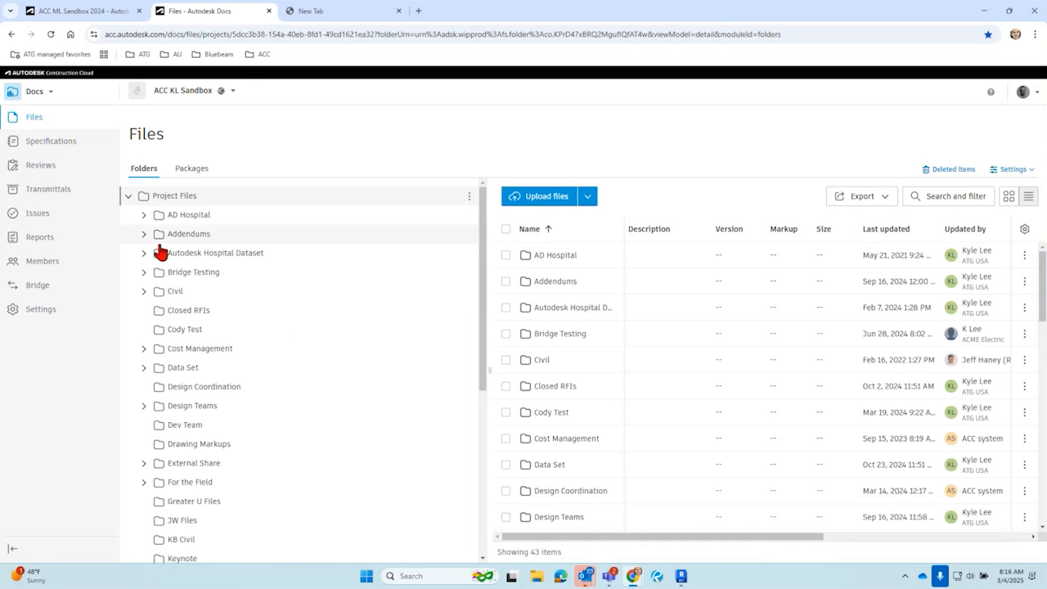
{"action": "left_click", "coordinate": [144, 216]}
{"action": "left_click", "coordinate": [159, 350]}
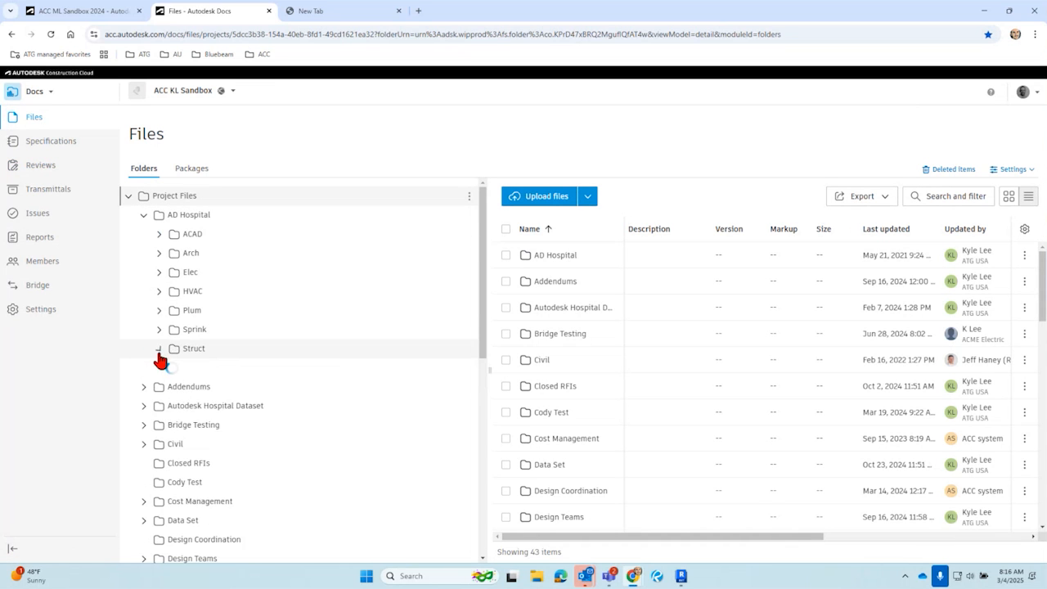
{"action": "left_click", "coordinate": [218, 369]}
{"action": "left_click", "coordinate": [174, 369]}
{"action": "left_click", "coordinate": [224, 389]}
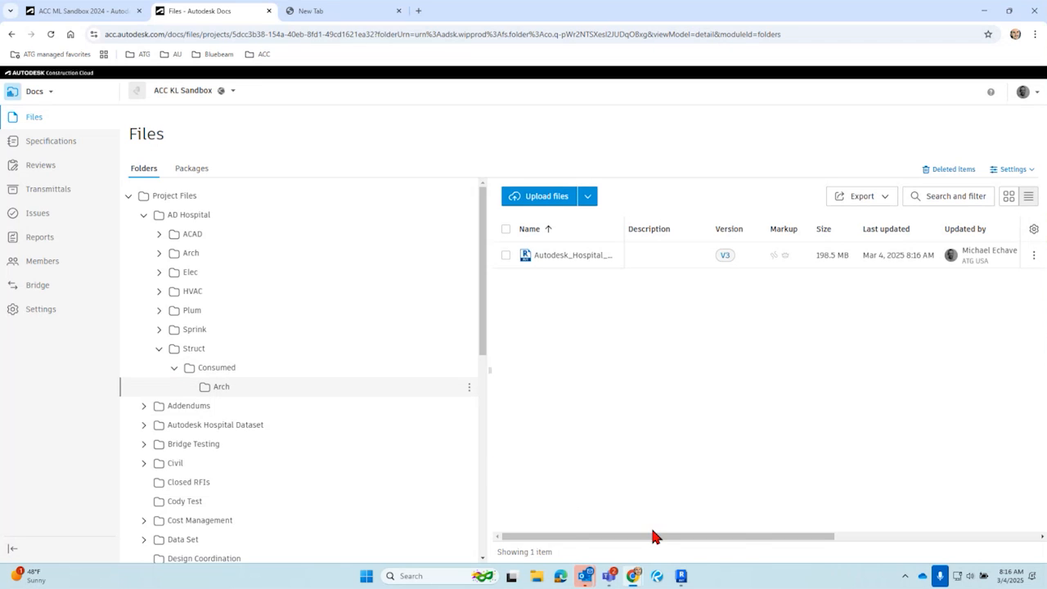
{"action": "mouse_move", "coordinate": [686, 577]}
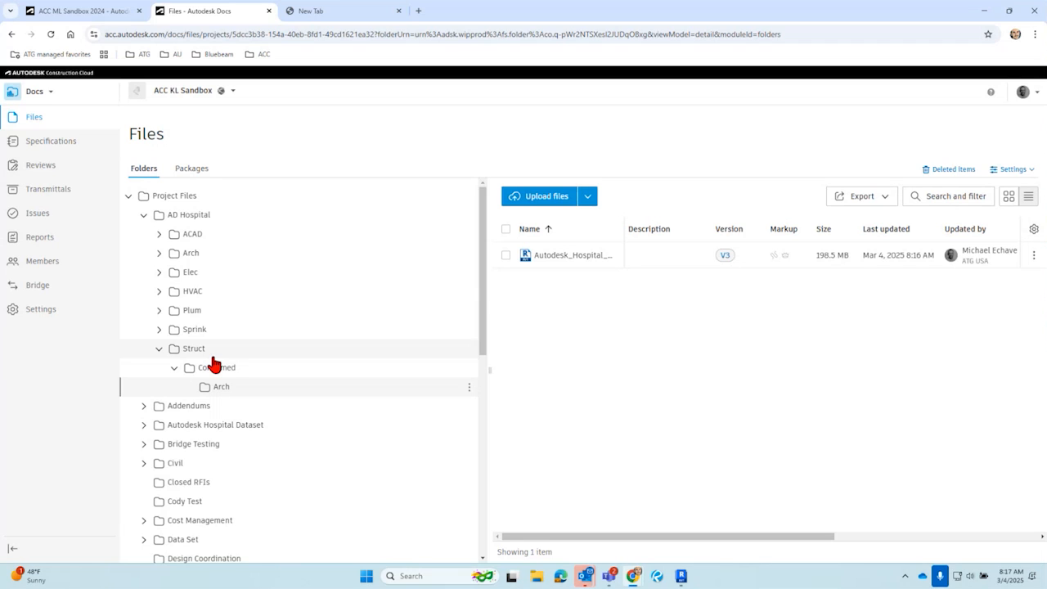
Step: Return to Design Collaboration, show the project timeline and widen its range to view older Arch, Elec and Struct packages
{"action": "left_click", "coordinate": [23, 95]}
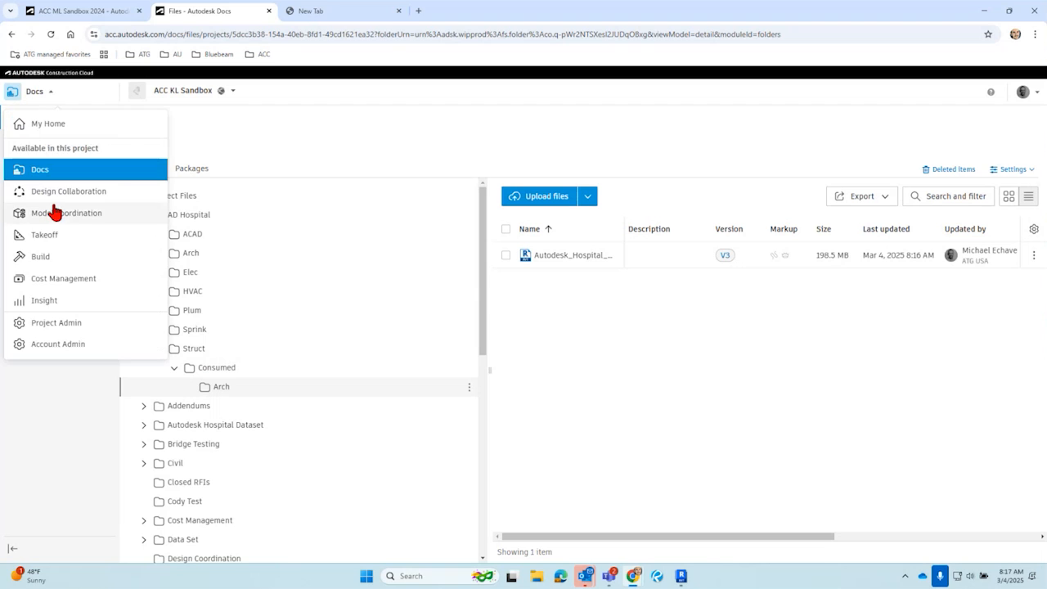
{"action": "left_click", "coordinate": [67, 193]}
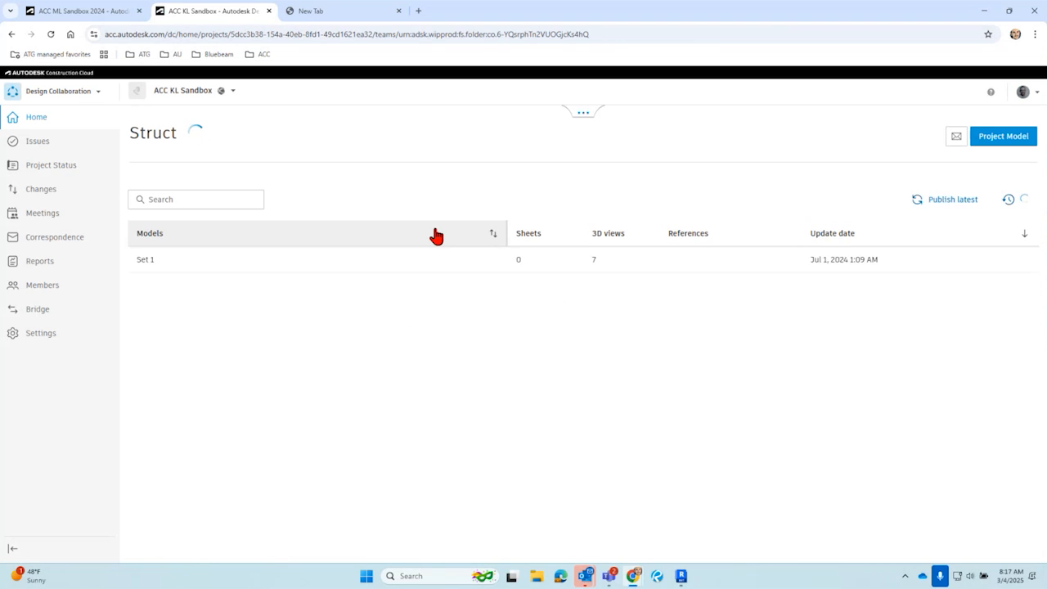
{"action": "left_click", "coordinate": [578, 116]}
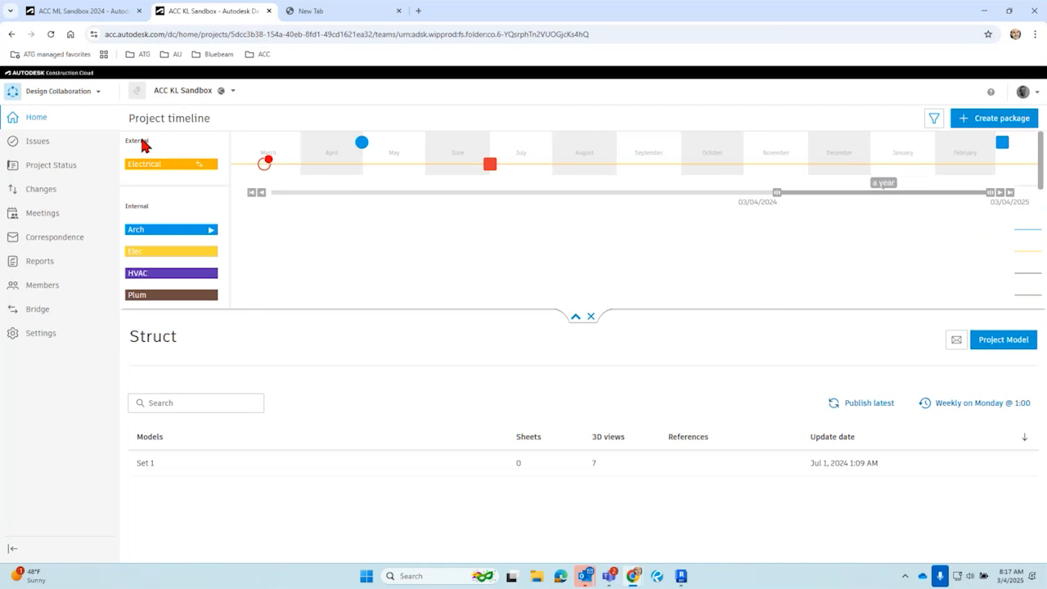
{"action": "scroll", "coordinate": [658, 230], "scroll_direction": "down", "scroll_amount": 2}
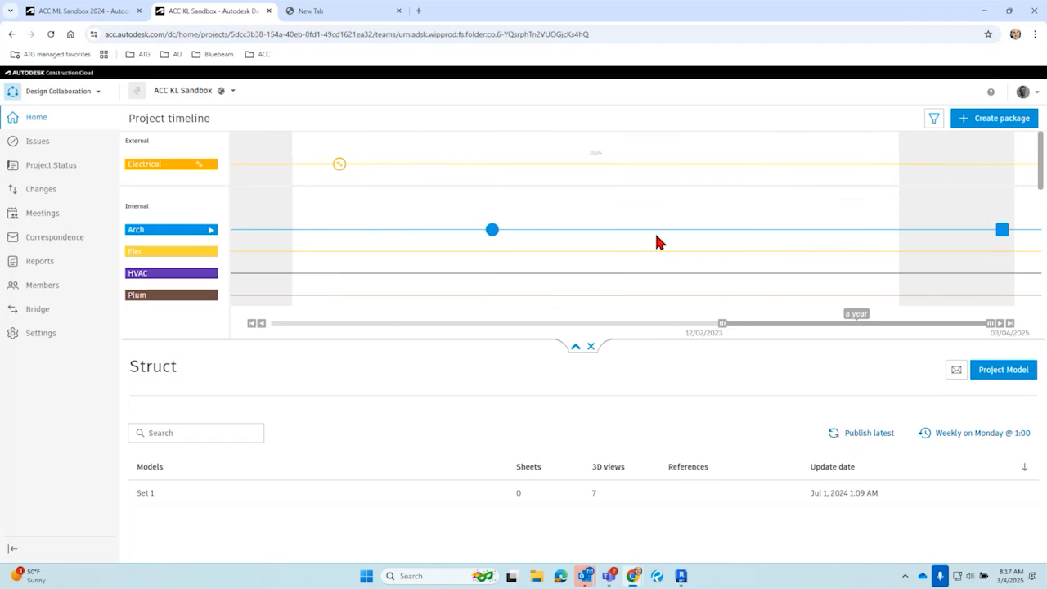
{"action": "scroll", "coordinate": [656, 235], "scroll_direction": "down", "scroll_amount": 3}
{"action": "scroll", "coordinate": [179, 270], "scroll_direction": "down", "scroll_amount": 1}
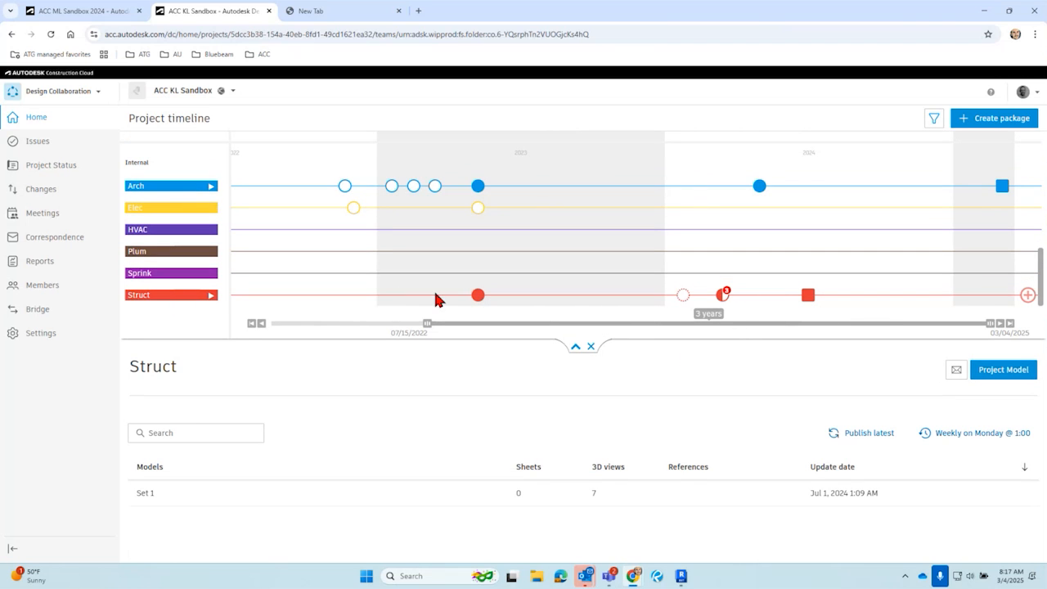
{"action": "mouse_move", "coordinate": [389, 194]}
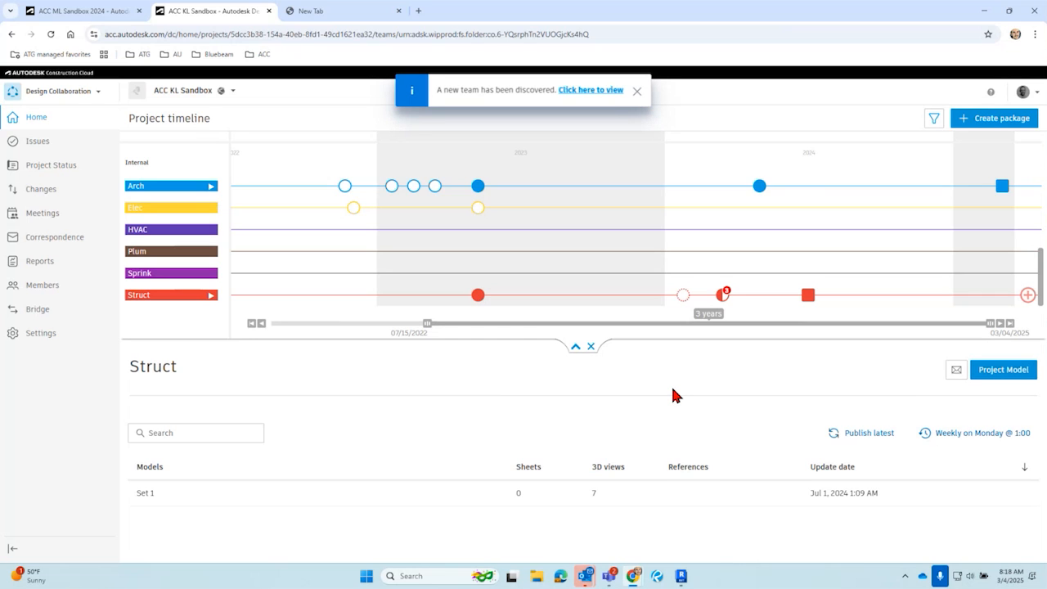
{"action": "scroll", "coordinate": [253, 236], "scroll_direction": "up", "scroll_amount": 3}
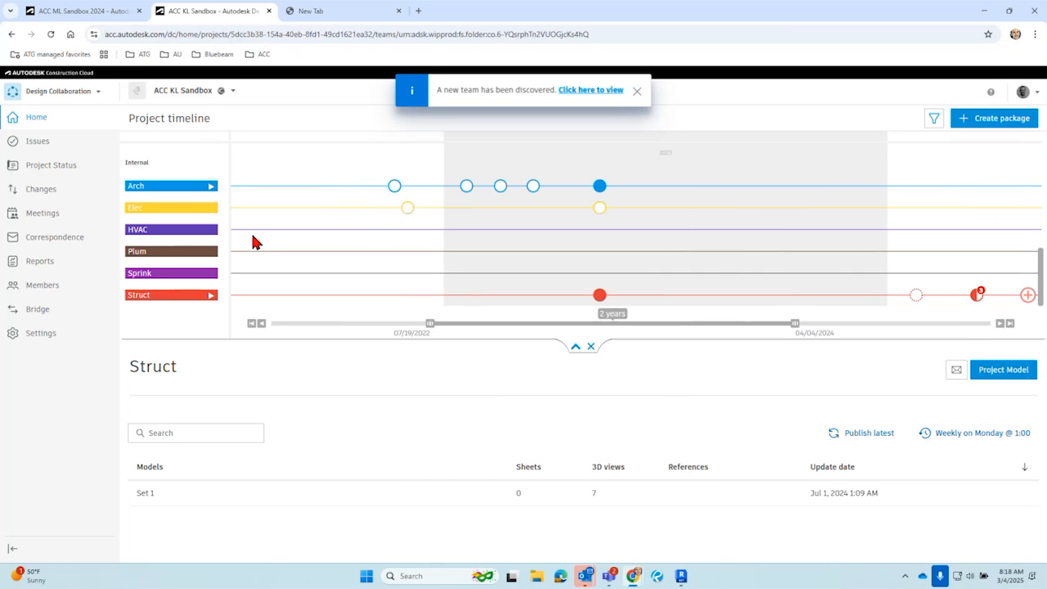
{"action": "scroll", "coordinate": [193, 273], "scroll_direction": "up", "scroll_amount": 2}
{"action": "scroll", "coordinate": [192, 273], "scroll_direction": "down", "scroll_amount": 2}
Step: Open the list of newly discovered teams, browse the suggested folders and close it without completing setup
{"action": "left_click", "coordinate": [580, 90]}
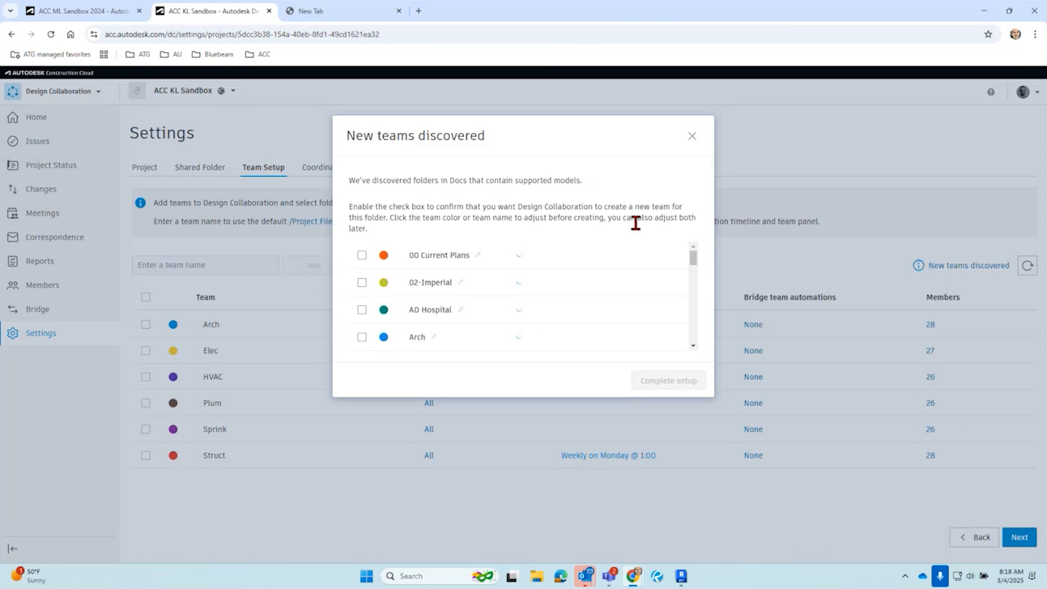
{"action": "scroll", "coordinate": [643, 292], "scroll_direction": "down", "scroll_amount": 10}
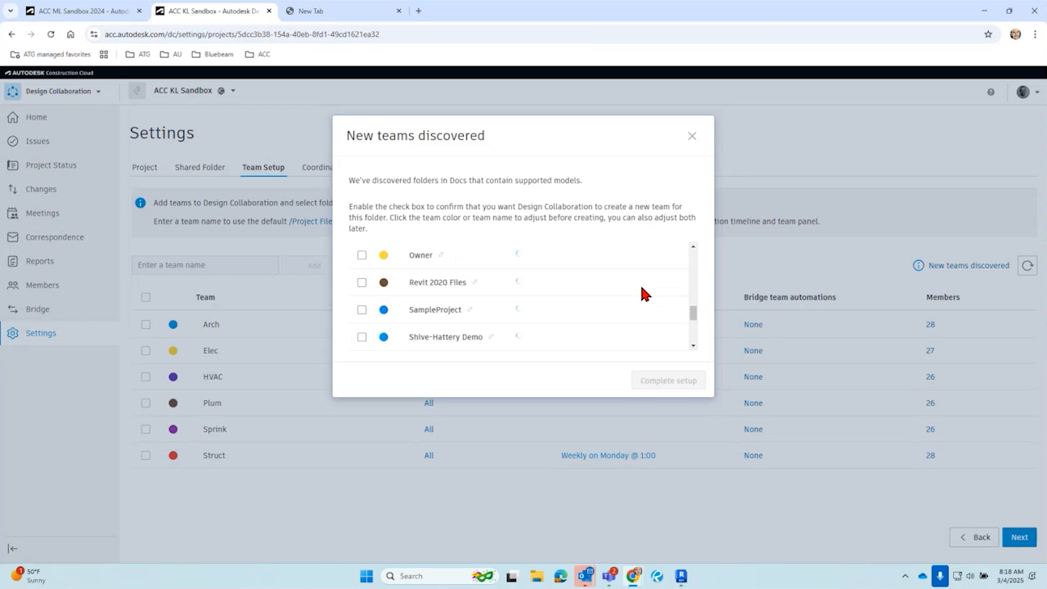
{"action": "left_click", "coordinate": [691, 138]}
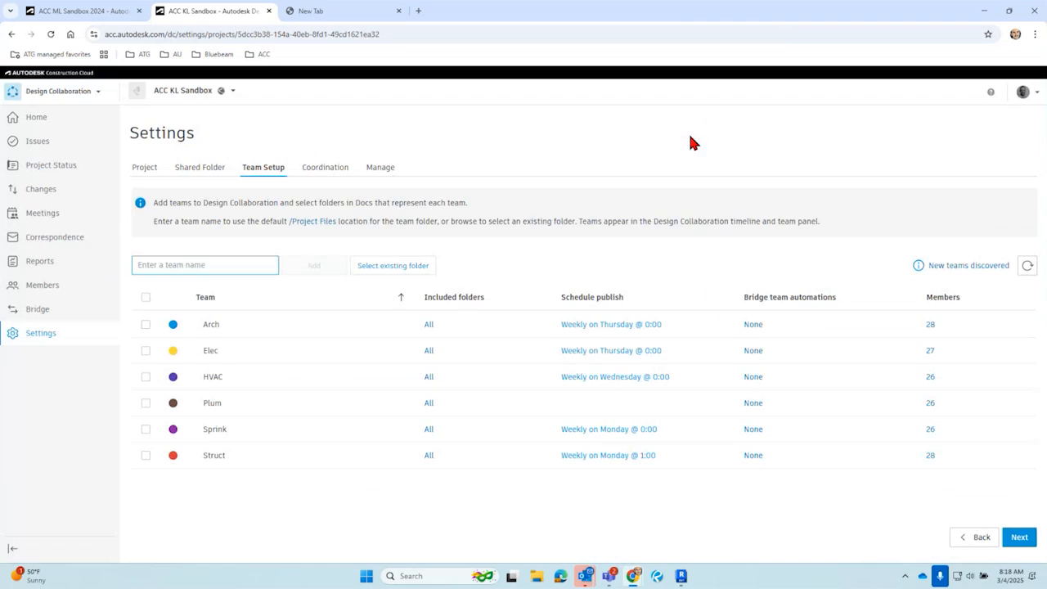
Step: Go back to the ACC ML Sandbox 2024 project, close the ACC KL Sandbox page and open Model Coordination
{"action": "left_click", "coordinate": [79, 11]}
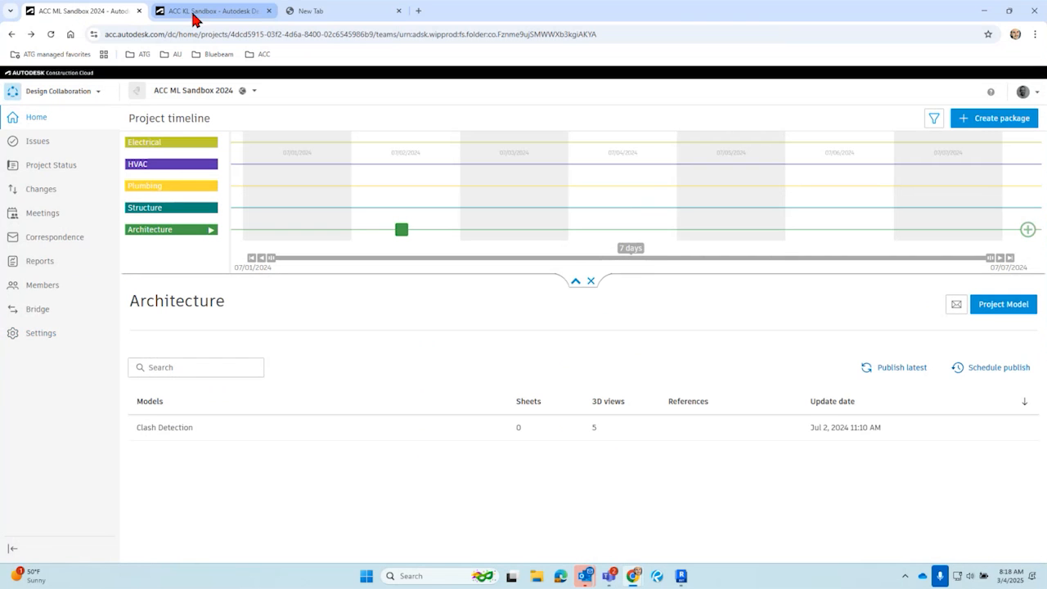
{"action": "left_click", "coordinate": [269, 10]}
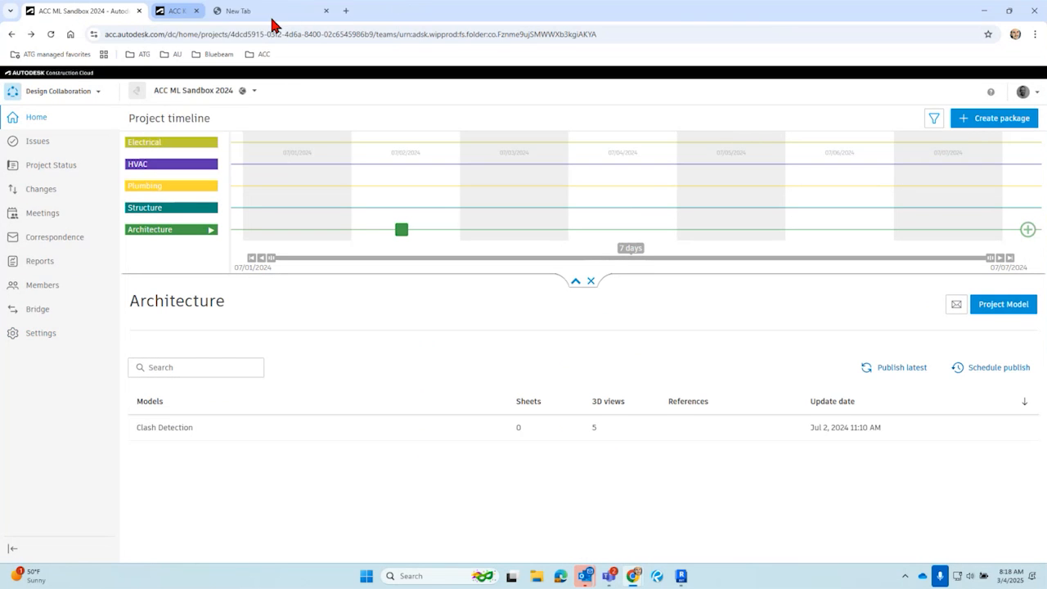
{"action": "left_click", "coordinate": [59, 92]}
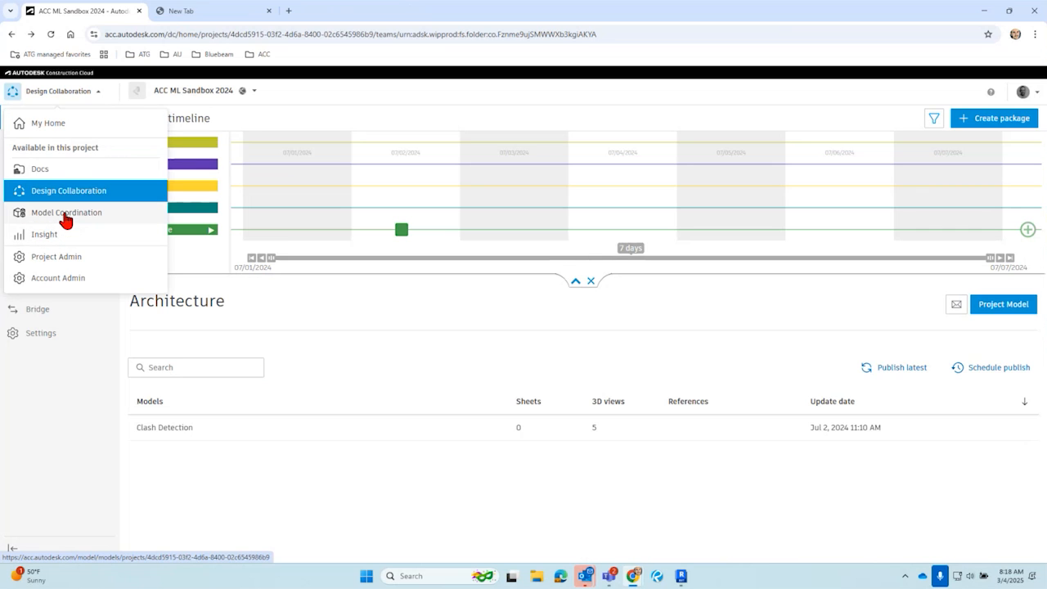
{"action": "left_click", "coordinate": [66, 214]}
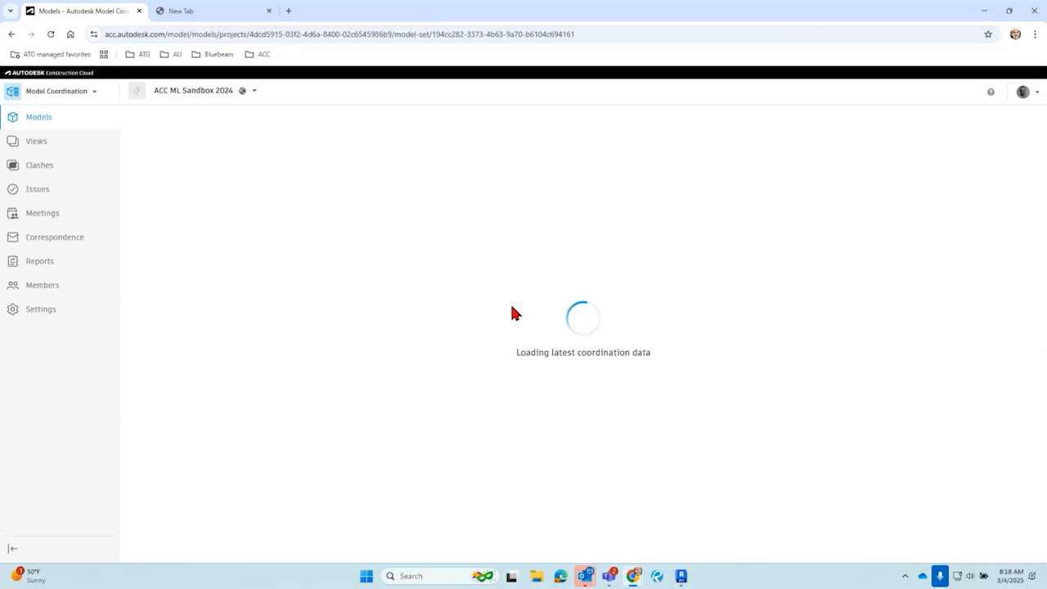
Step: Switch to Revit and open issue #13, "7 clashes across 2 Clash Groups", from the Snowdon Towers model's issue list
{"action": "left_click", "coordinate": [681, 576]}
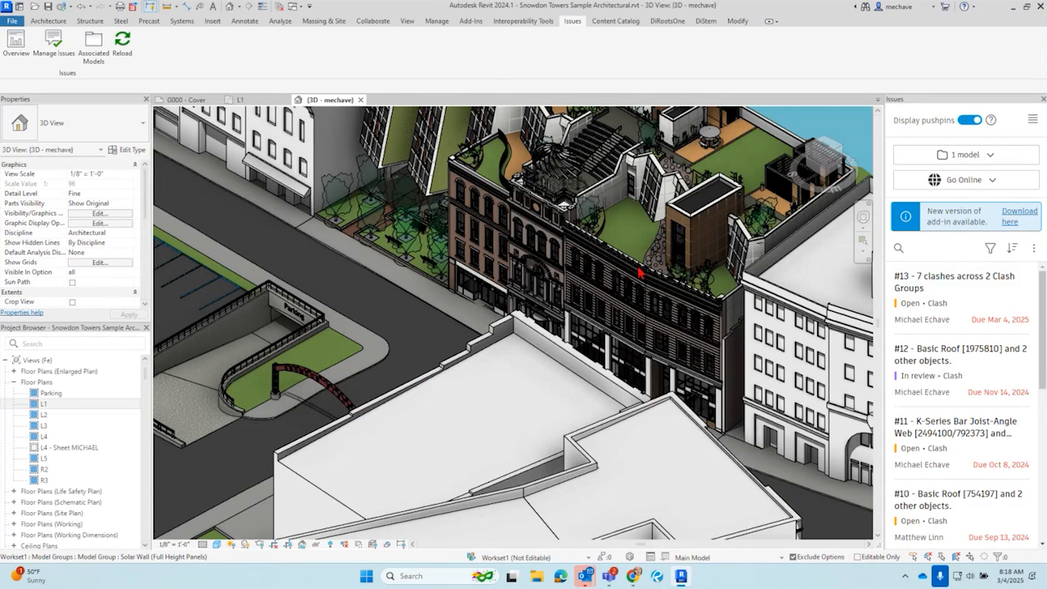
{"action": "middle_click_drag", "start_coordinate": [638, 273], "coordinate": [529, 338]}
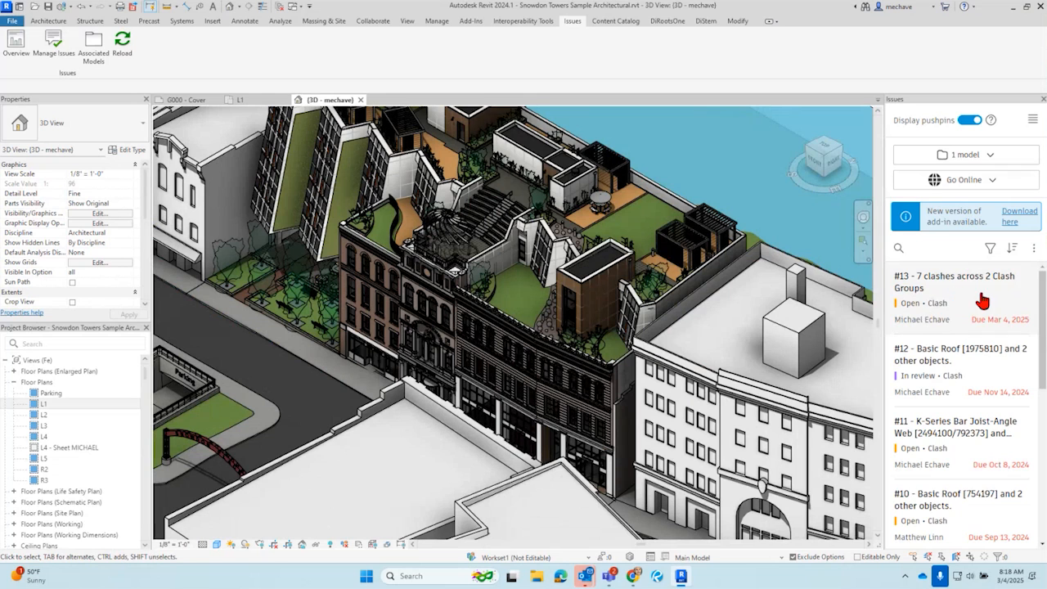
{"action": "left_click", "coordinate": [982, 302]}
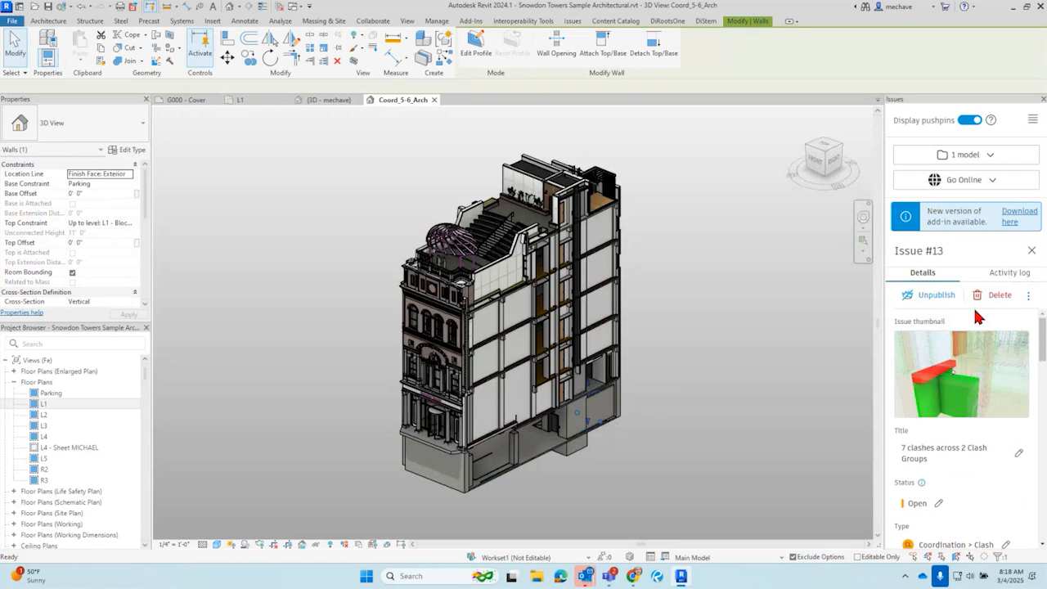
Step: Inspect the clashing CMU wall at the issue #13 pushpin from several angles, enlarge the issue thumbnail and deselect the wall
{"action": "scroll", "coordinate": [526, 346], "scroll_direction": "up", "scroll_amount": 3}
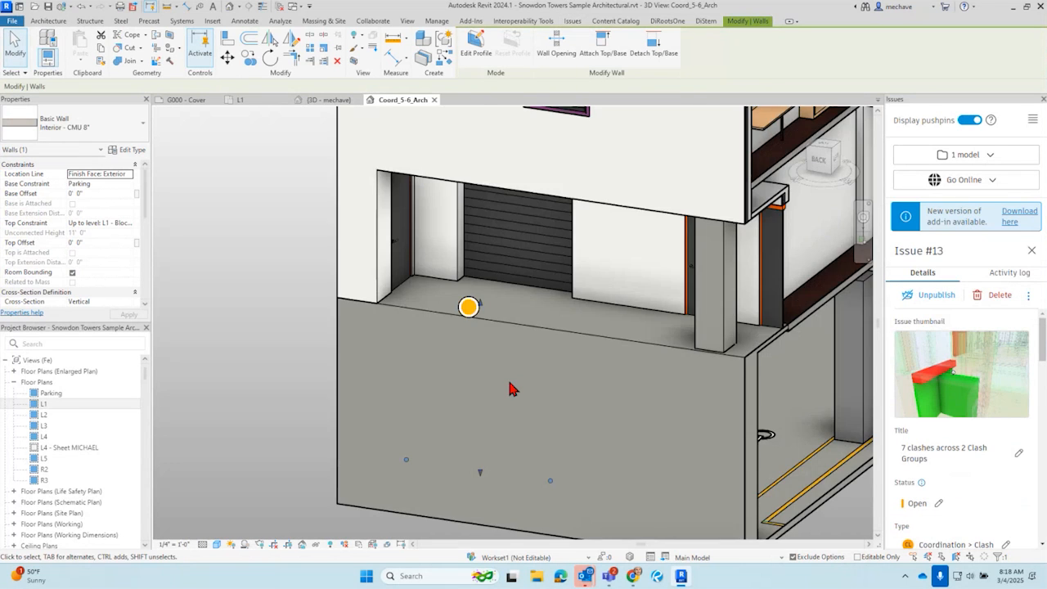
{"action": "middle_click_drag", "start_coordinate": [657, 416], "coordinate": [887, 386], "text": "shift"}
{"action": "scroll", "coordinate": [532, 355], "scroll_direction": "up", "scroll_amount": 4}
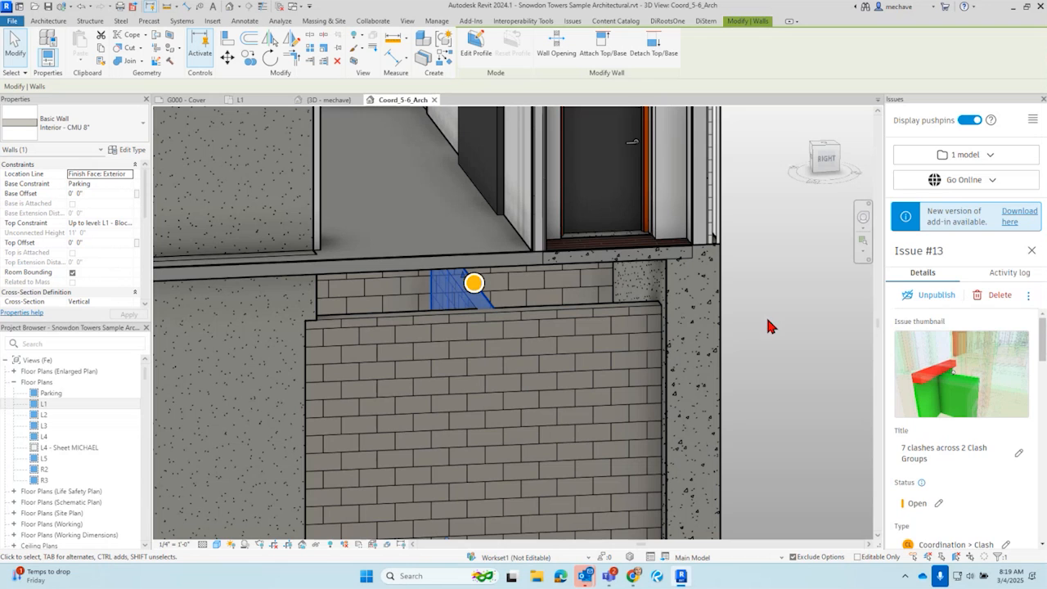
{"action": "scroll", "coordinate": [773, 328], "scroll_direction": "down", "scroll_amount": 4}
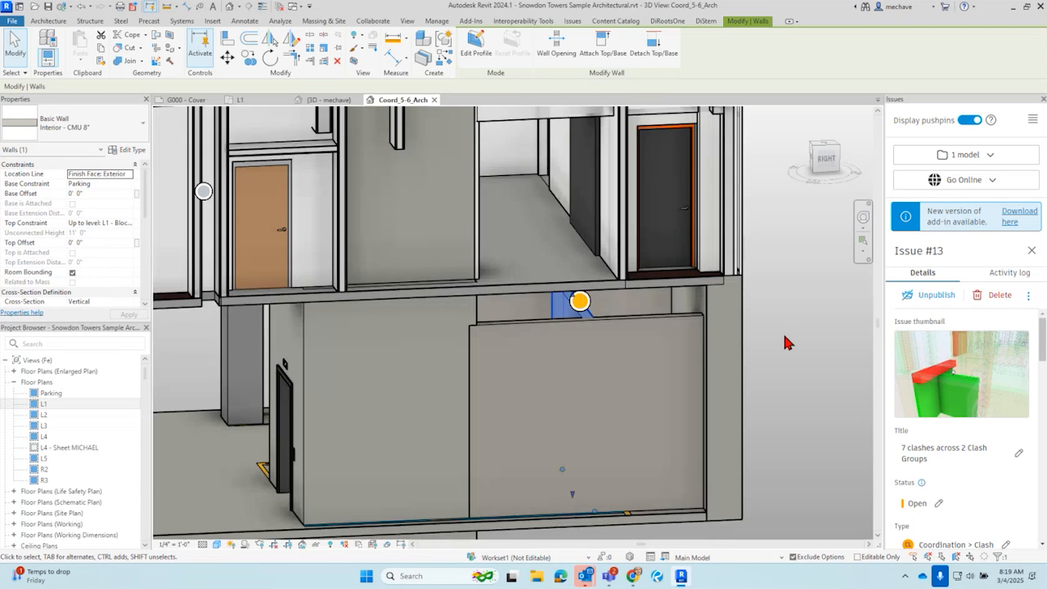
{"action": "mouse_move", "coordinate": [781, 401]}
{"action": "middle_mouse_down", "text": "shift"}
{"action": "mouse_move", "coordinate": [729, 350]}
{"action": "mouse_move", "coordinate": [696, 350]}
{"action": "middle_mouse_up", "text": "shift"}
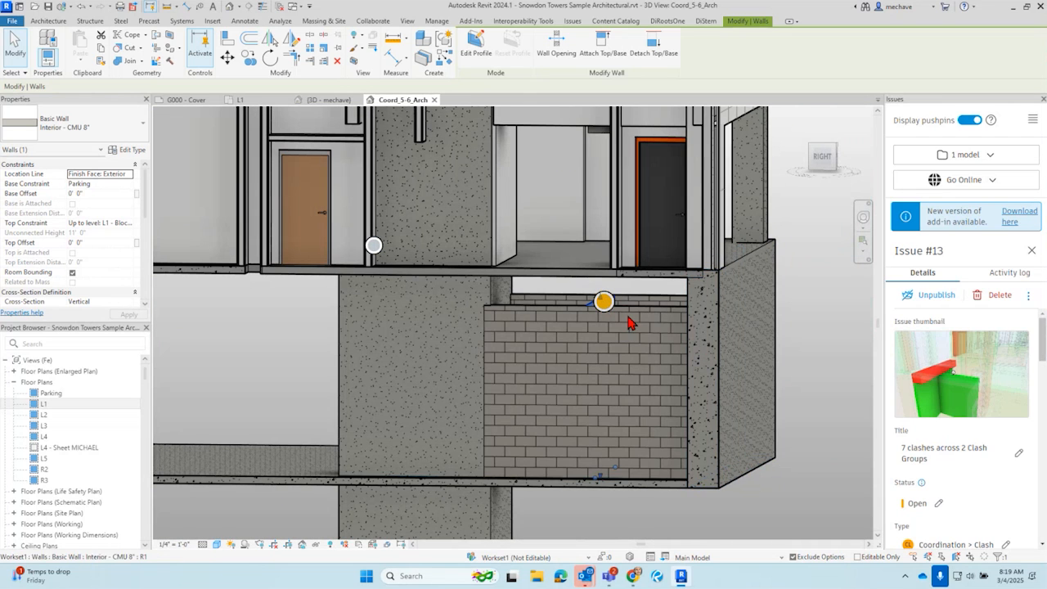
{"action": "left_click", "coordinate": [949, 395]}
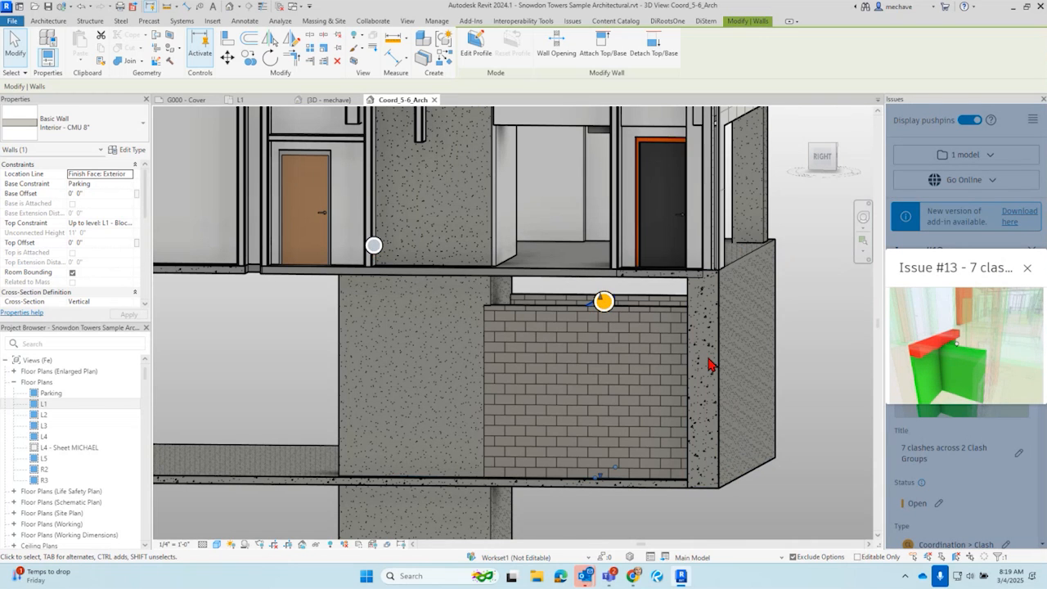
{"action": "left_click", "coordinate": [701, 515]}
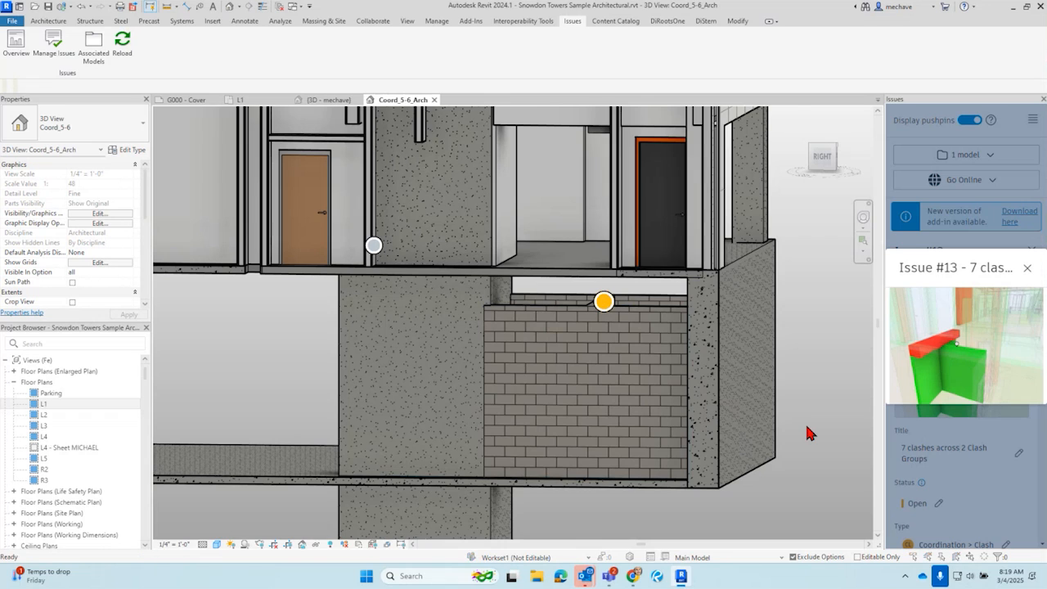
Step: Review which Revit links are shown in the Coord_5-6_Arch view's Visibility/Graphic Overrides, then close without changes
{"action": "key", "text": "v"}
{"action": "key", "text": "g"}
{"action": "left_click", "coordinate": [530, 27]}
{"action": "left_click", "coordinate": [514, 27]}
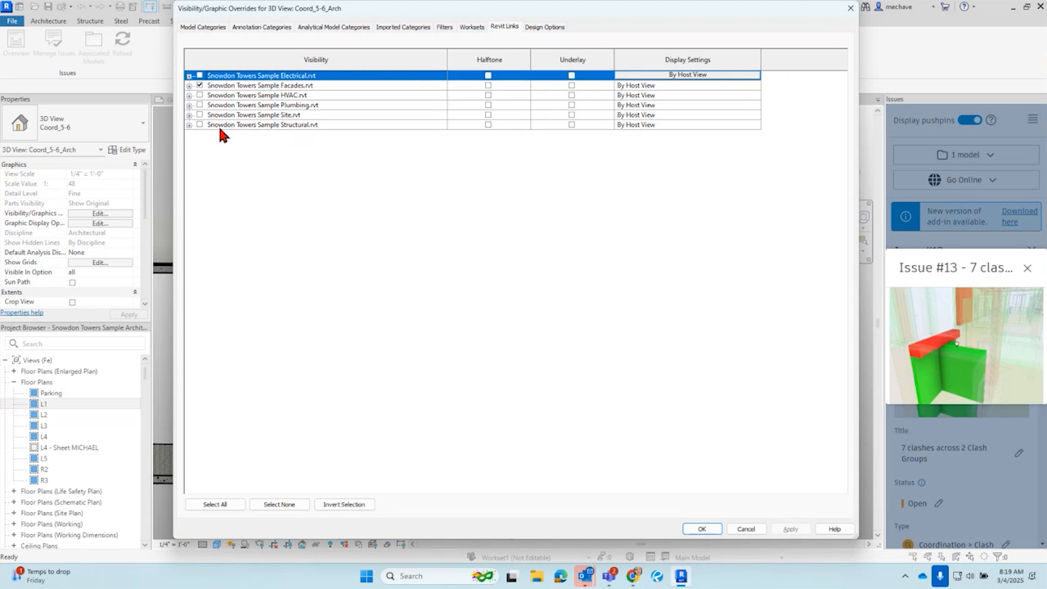
{"action": "left_click", "coordinate": [851, 8]}
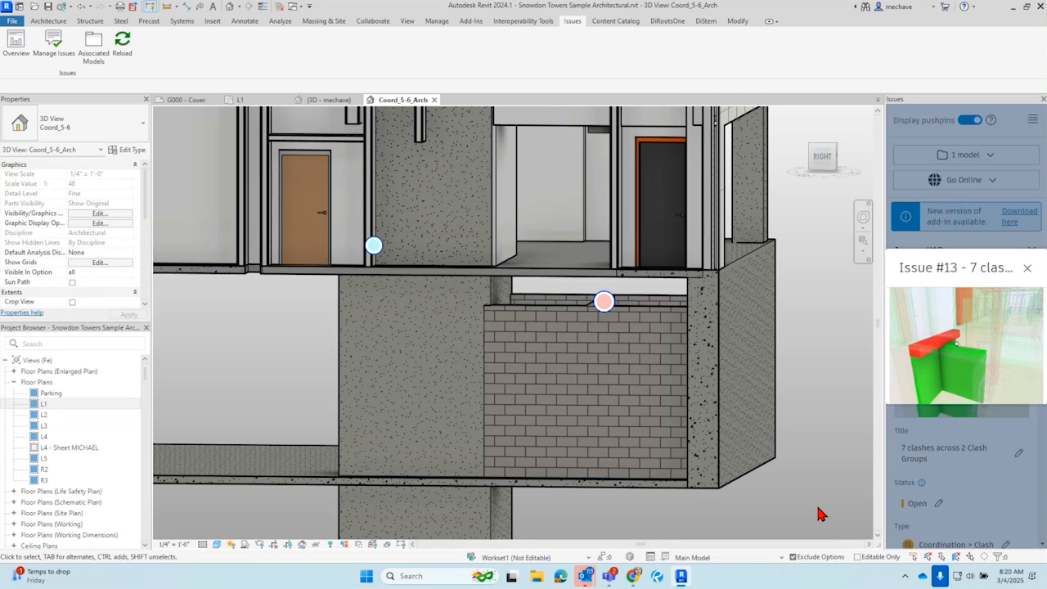
Step: Examine the tops of the masonry walls around the issue #13 pushpin, comparing the model with the enlarged clash thumbnail
{"action": "left_click", "coordinate": [605, 306]}
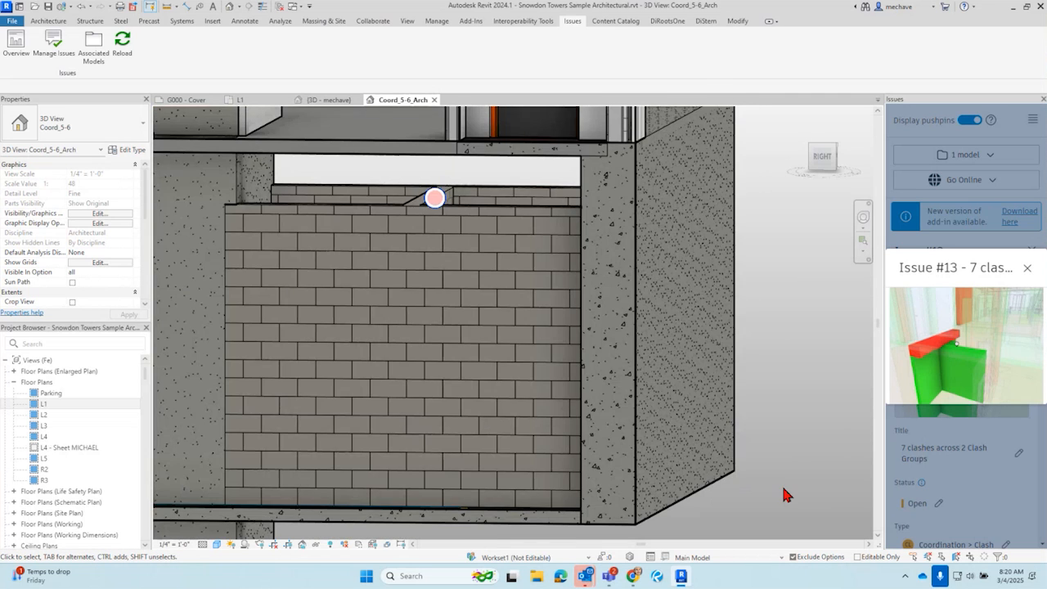
{"action": "scroll", "coordinate": [780, 434], "scroll_direction": "down", "scroll_amount": 2}
{"action": "middle_click_drag", "start_coordinate": [783, 431], "coordinate": [736, 386]}
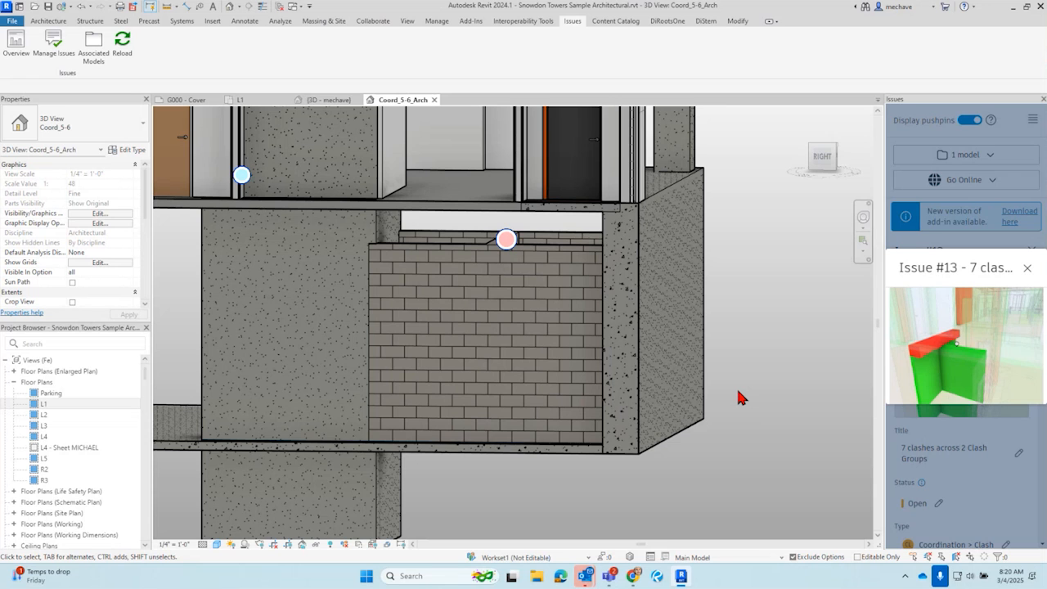
{"action": "mouse_move", "coordinate": [739, 423]}
{"action": "middle_mouse_down", "text": "shift"}
{"action": "mouse_move", "coordinate": [736, 465]}
{"action": "mouse_move", "coordinate": [666, 498]}
{"action": "mouse_move", "coordinate": [783, 498]}
{"action": "mouse_move", "coordinate": [725, 498]}
{"action": "mouse_move", "coordinate": [689, 481]}
{"action": "mouse_move", "coordinate": [703, 456]}
{"action": "mouse_move", "coordinate": [608, 449]}
{"action": "middle_mouse_up", "text": "shift"}
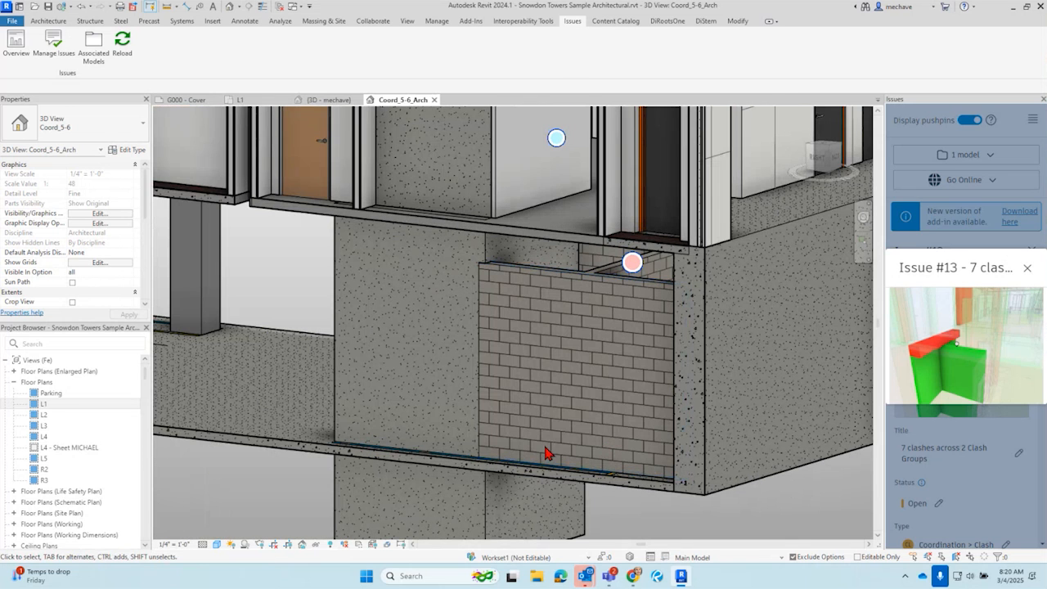
{"action": "mouse_move", "coordinate": [573, 484]}
{"action": "middle_mouse_down", "text": "shift"}
{"action": "mouse_move", "coordinate": [433, 502]}
{"action": "mouse_move", "coordinate": [484, 517]}
{"action": "middle_mouse_up", "text": "shift"}
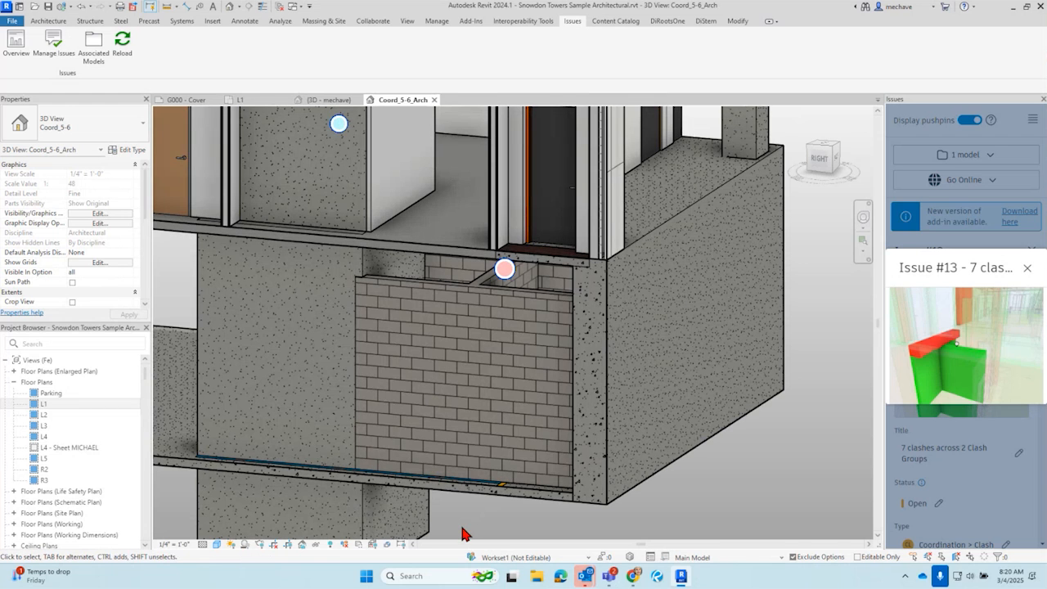
{"action": "mouse_move", "coordinate": [545, 502]}
{"action": "middle_mouse_down"}
{"action": "mouse_move", "coordinate": [657, 479]}
{"action": "mouse_move", "coordinate": [777, 495]}
{"action": "middle_mouse_up"}
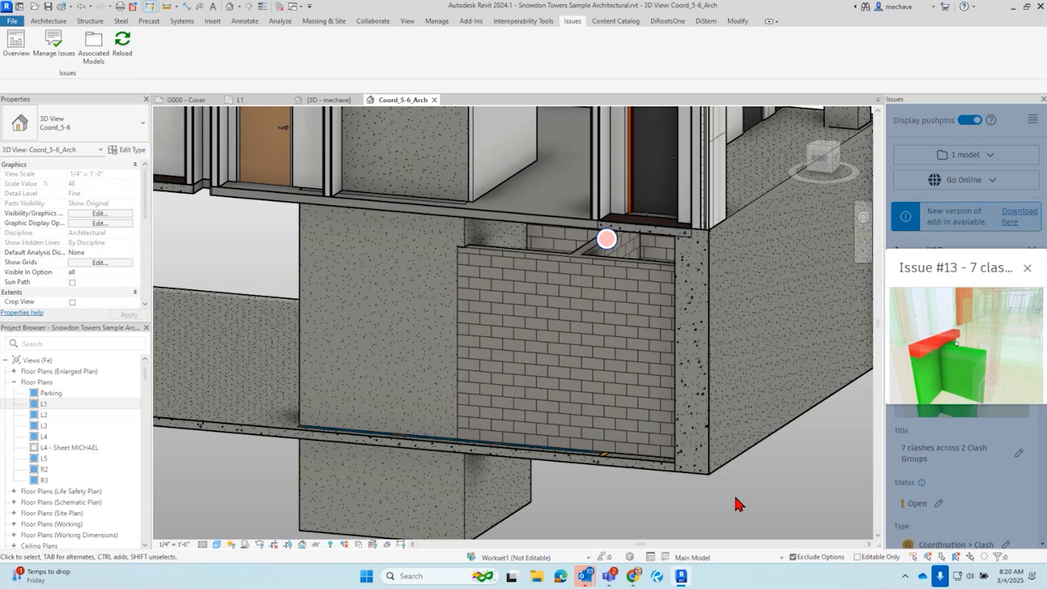
Step: Check the CMU wall near the issue #13 pushpin by selecting it, deselect it and close the enlarged clash thumbnail
{"action": "middle_click_drag", "start_coordinate": [729, 502], "coordinate": [641, 495]}
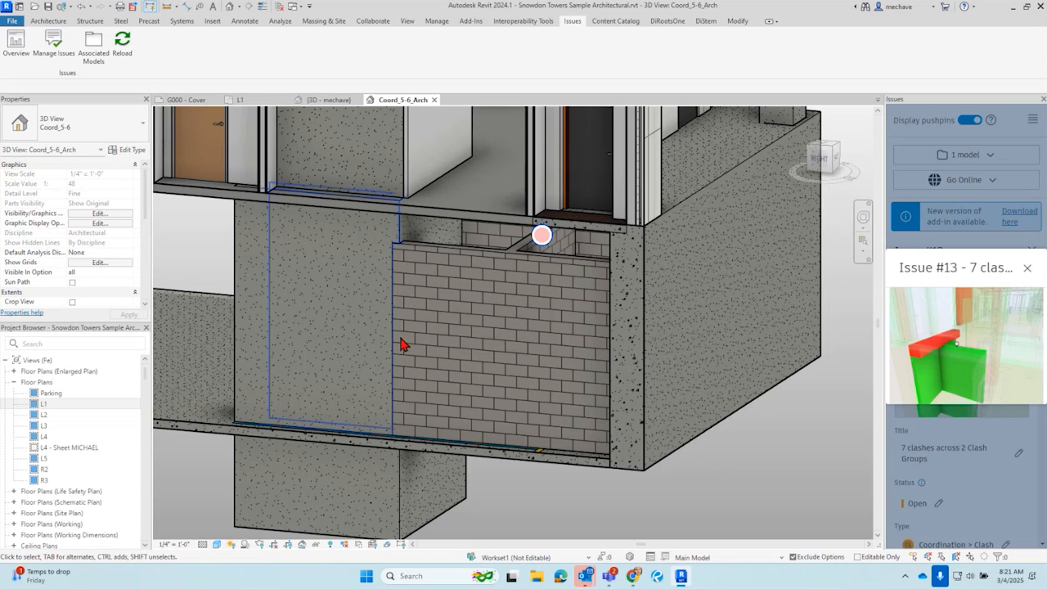
{"action": "scroll", "coordinate": [507, 495], "scroll_direction": "up", "scroll_amount": 1}
{"action": "scroll", "coordinate": [507, 495], "scroll_direction": "down", "scroll_amount": 1}
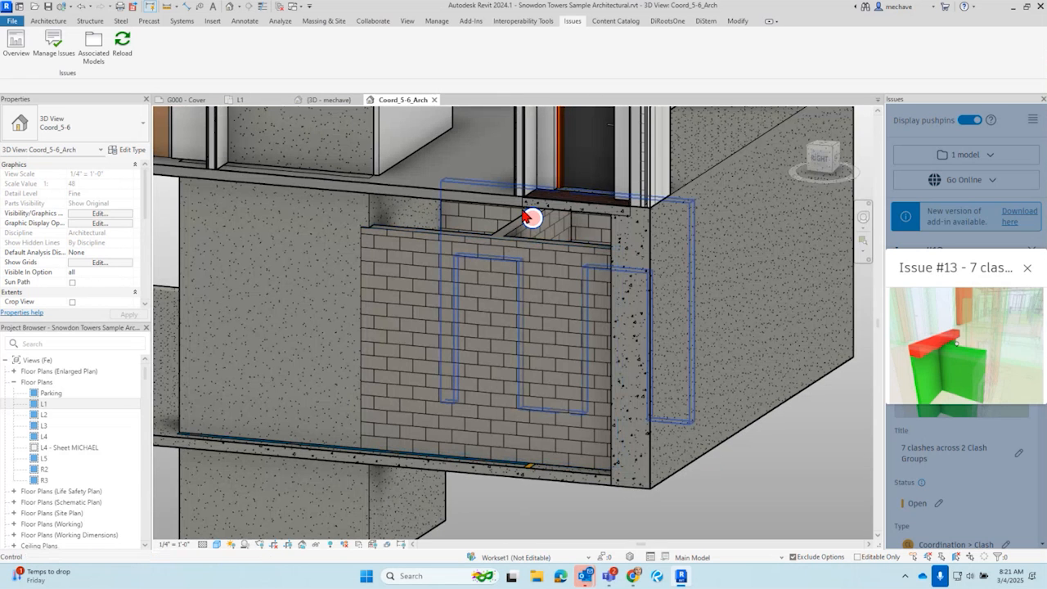
{"action": "left_click", "coordinate": [501, 237]}
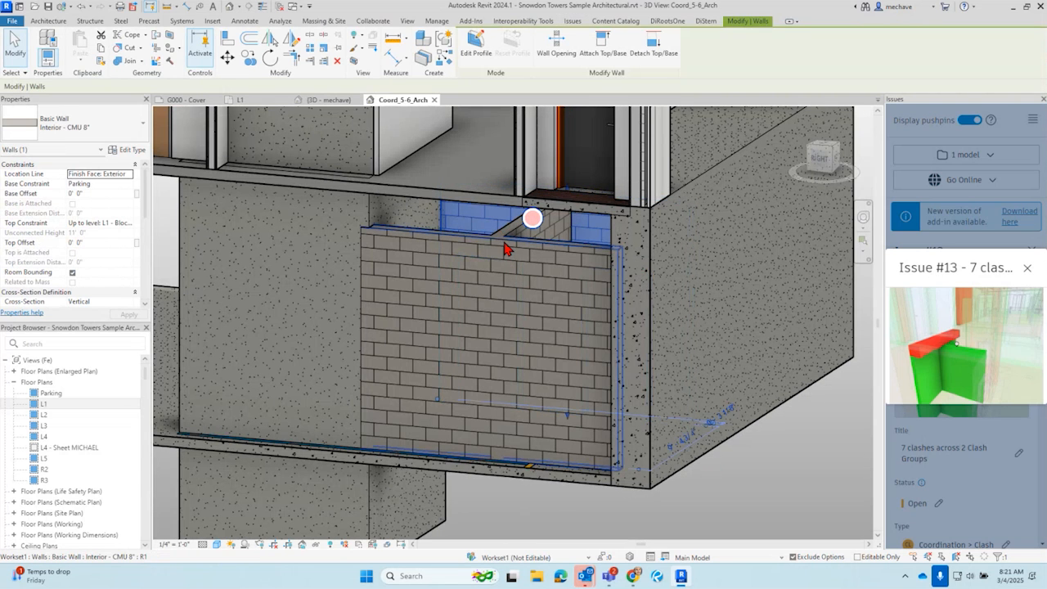
{"action": "left_click", "coordinate": [740, 507]}
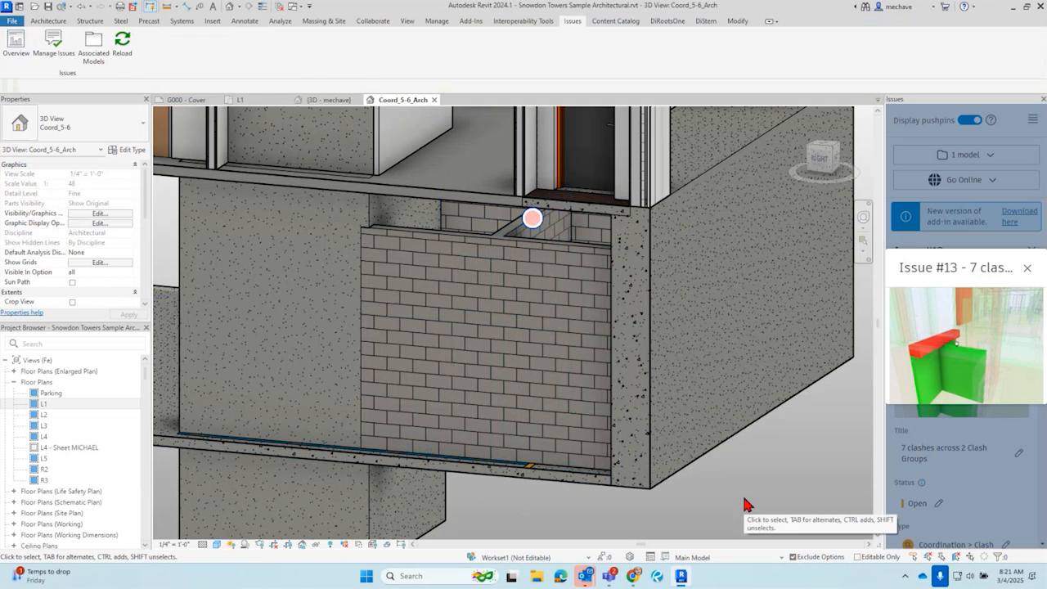
{"action": "left_click", "coordinate": [1026, 269]}
Step: Review the available status options for issue #13 without changing the status, and return to the issue list
{"action": "middle_click_drag", "start_coordinate": [757, 375], "coordinate": [666, 306]}
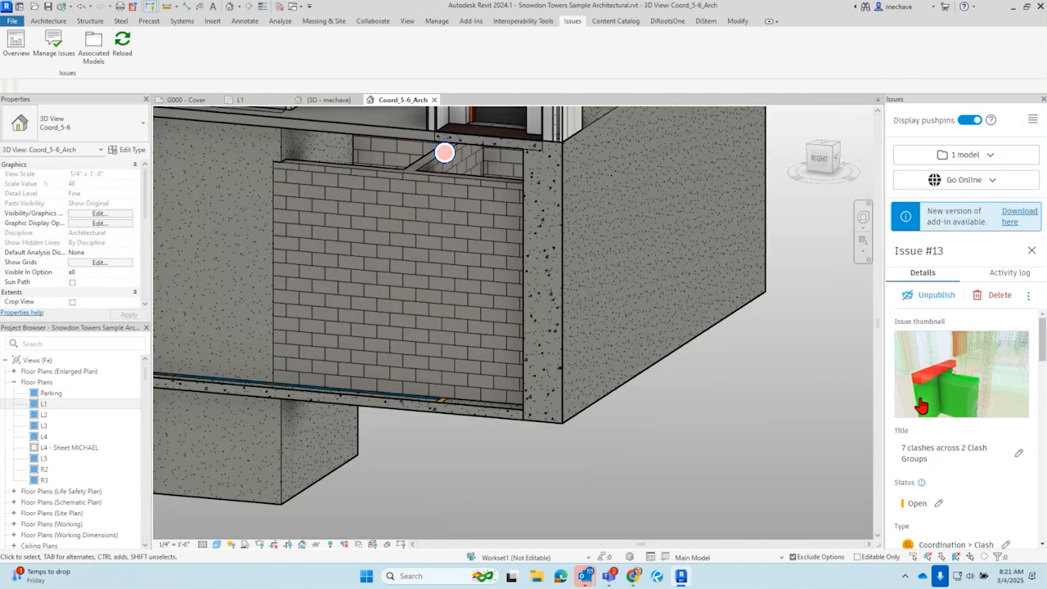
{"action": "scroll", "coordinate": [927, 401], "scroll_direction": "down", "scroll_amount": 2}
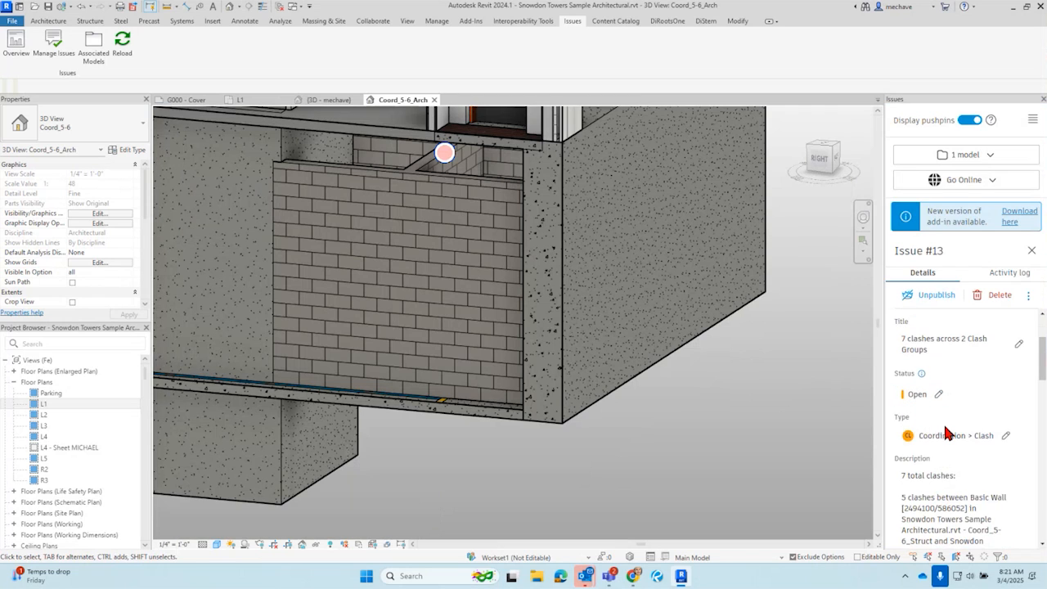
{"action": "scroll", "coordinate": [947, 432], "scroll_direction": "up", "scroll_amount": 1}
{"action": "left_click", "coordinate": [941, 455]}
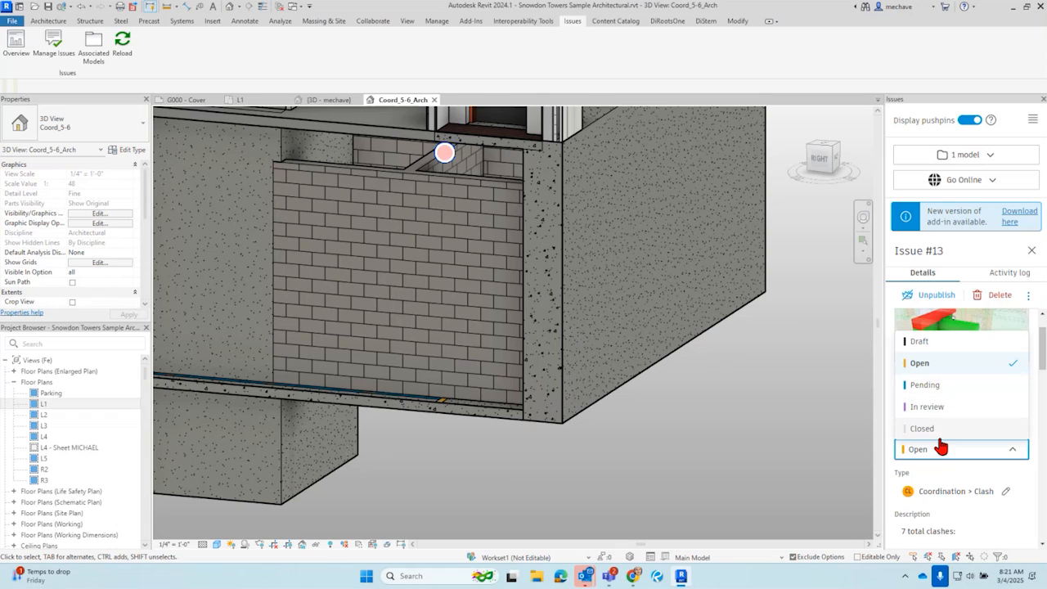
{"action": "key", "text": "ctrl"}
{"action": "key", "text": "ctrl"}
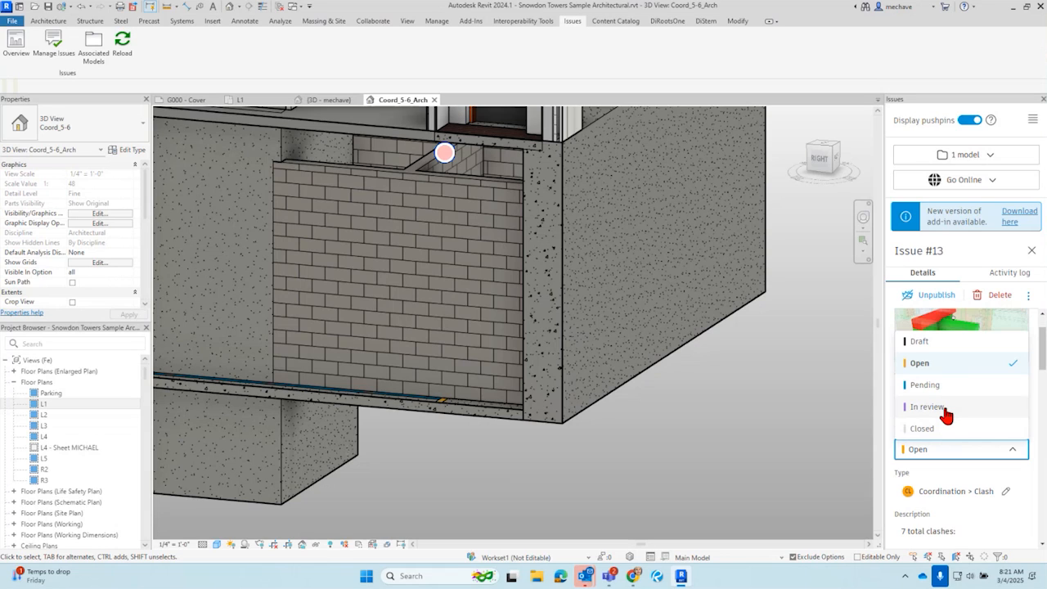
{"action": "key", "text": "ctrl"}
{"action": "left_click", "coordinate": [802, 420]}
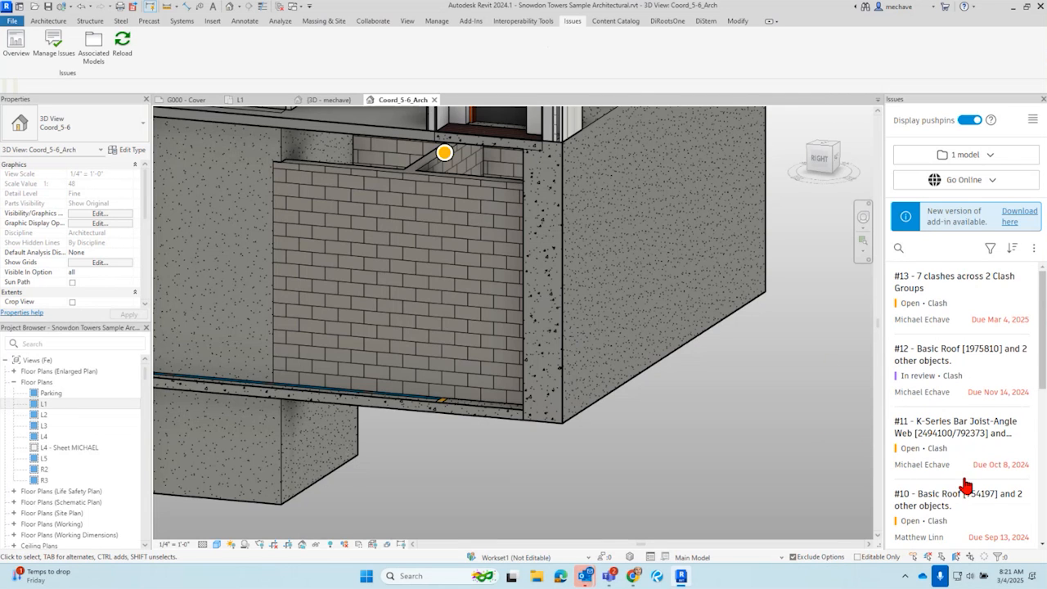
Step: Open issue #12, "Basic Roof [1975810] and 2 other objects", examine its rooftop pushpin location and return to the issue list
{"action": "left_click", "coordinate": [965, 368]}
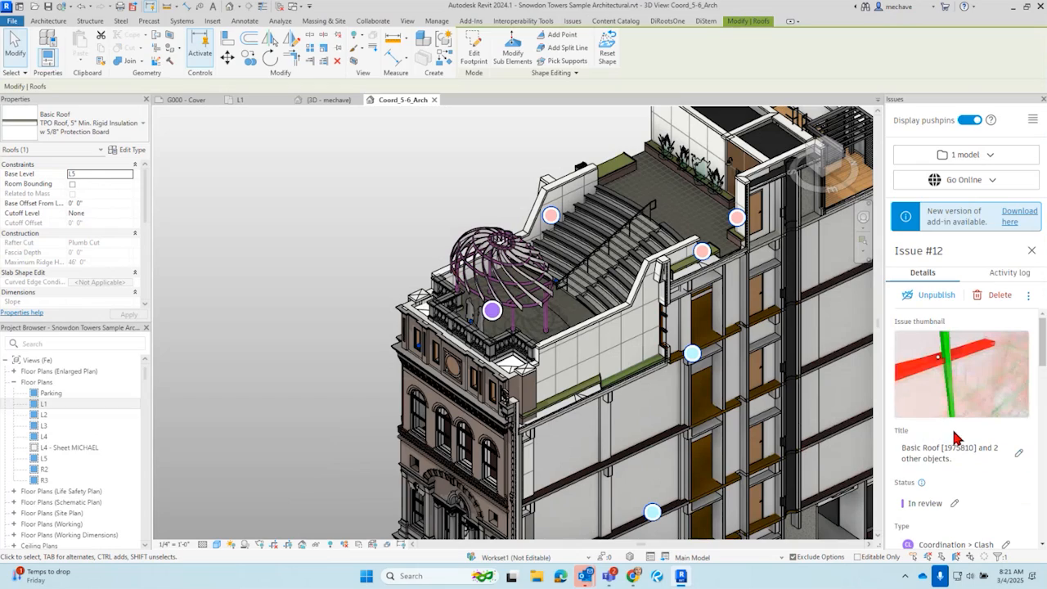
{"action": "scroll", "coordinate": [548, 288], "scroll_direction": "up", "scroll_amount": 6}
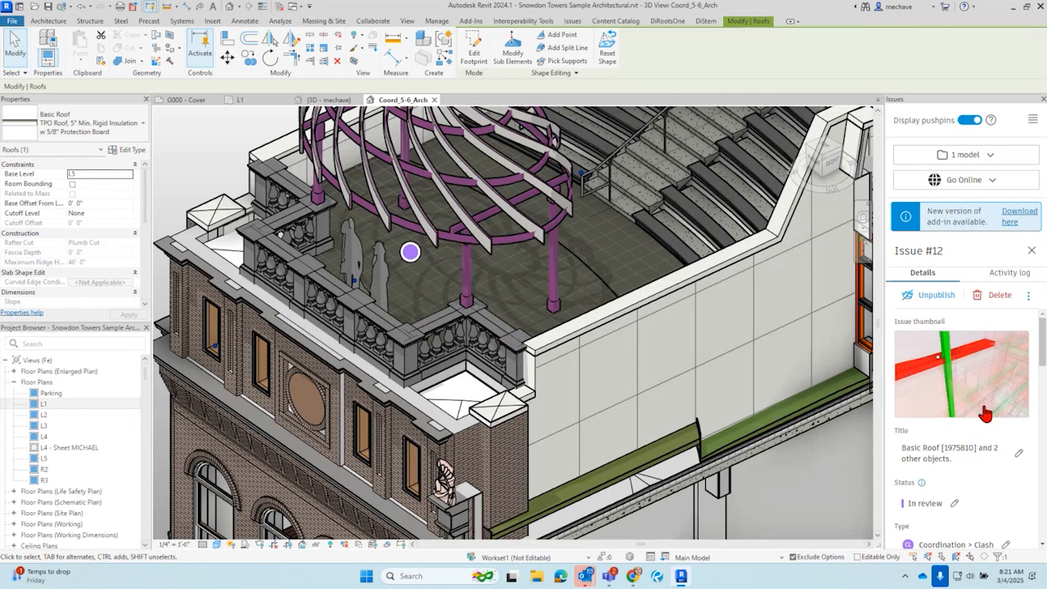
{"action": "key", "text": "Escape"}
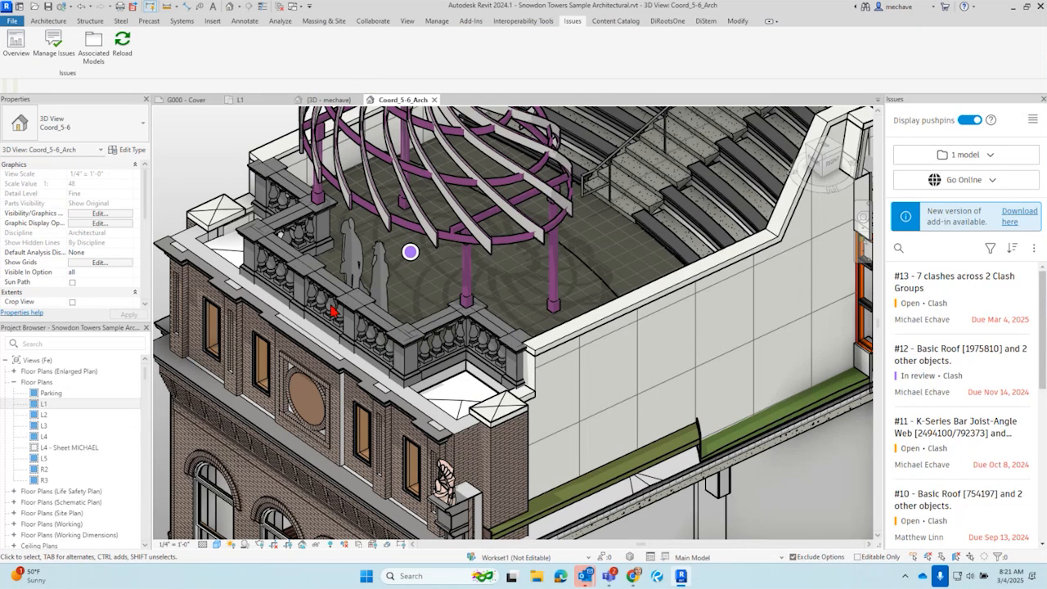
{"action": "scroll", "coordinate": [269, 303], "scroll_direction": "down", "scroll_amount": 5}
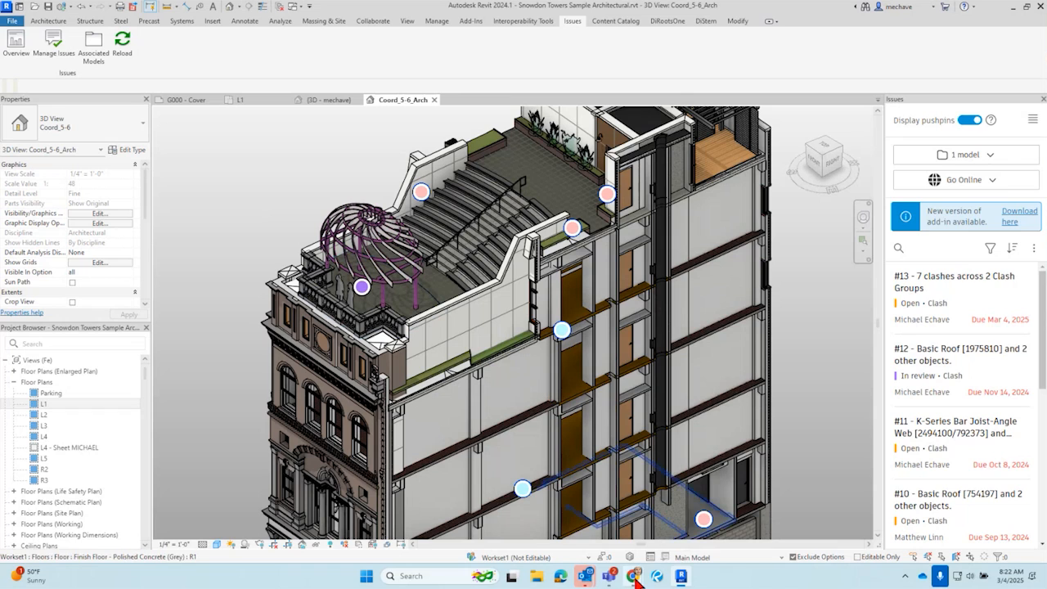
Step: Switch to Model Coordination in Chrome and open the Coord_5-6_HVAC versus Coord_5-6_Plumb clashes from the clash matrix
{"action": "mouse_move", "coordinate": [636, 580]}
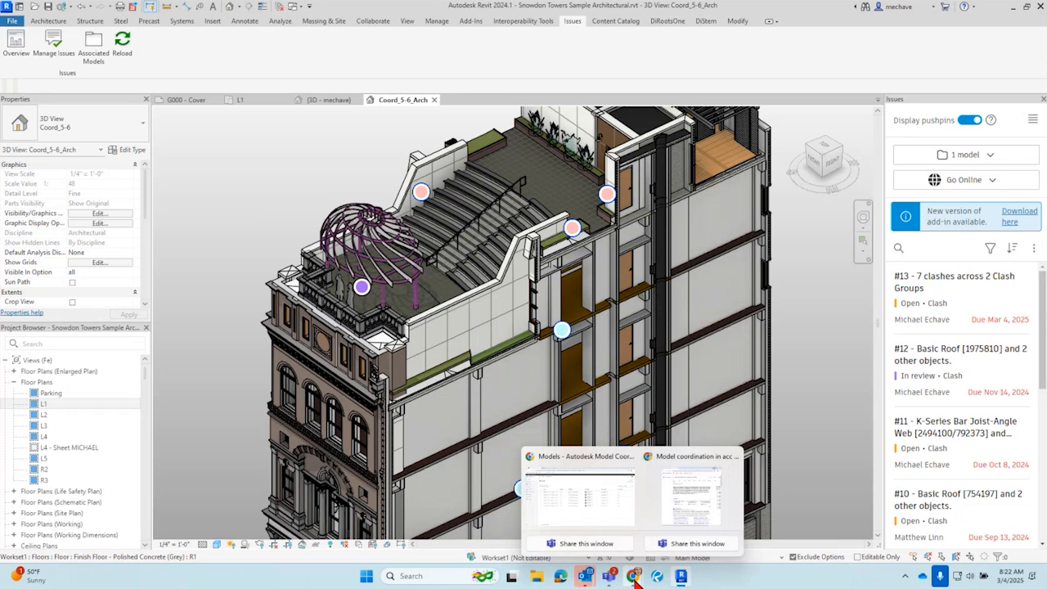
{"action": "left_click", "coordinate": [620, 494]}
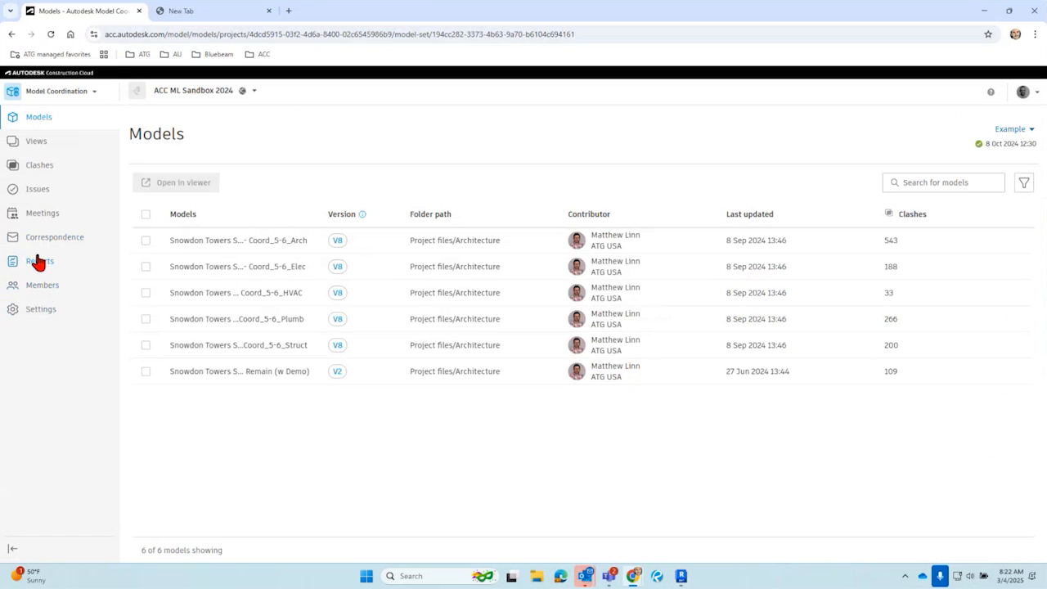
{"action": "left_click", "coordinate": [37, 167]}
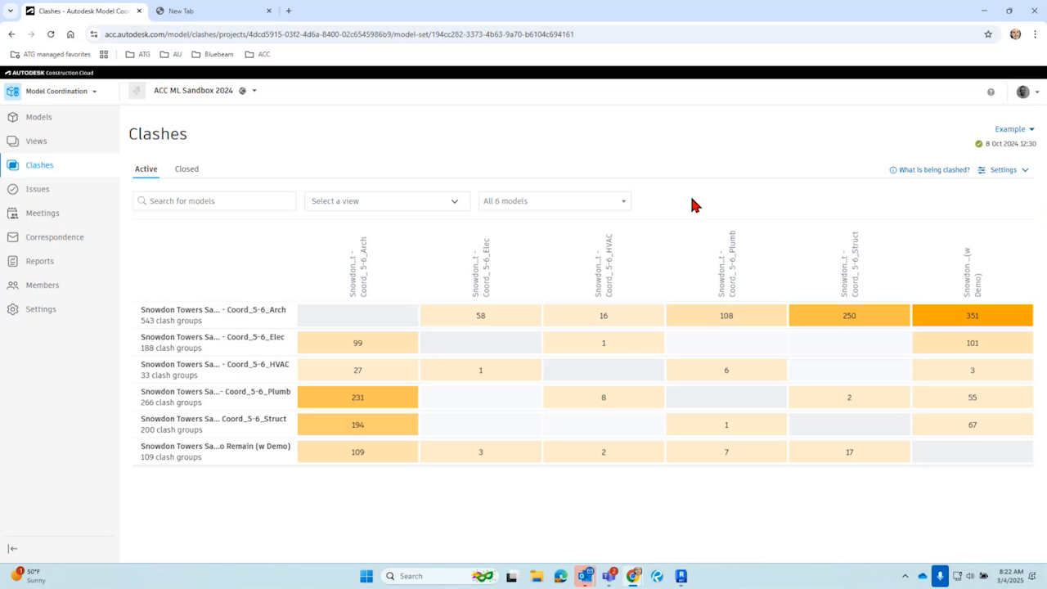
{"action": "left_click", "coordinate": [697, 322]}
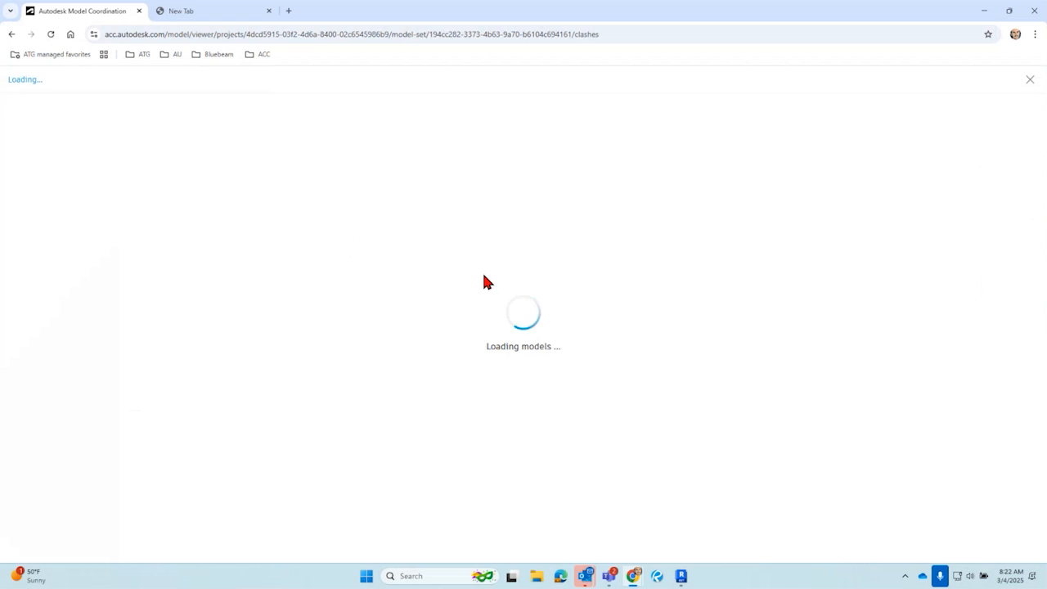
Step: Examine where the round ducts clash with the plumbing elements, both close up and in the wider model
{"action": "scroll", "coordinate": [679, 178], "scroll_direction": "up", "scroll_amount": 8}
{"action": "scroll", "coordinate": [686, 184], "scroll_direction": "up", "scroll_amount": 8}
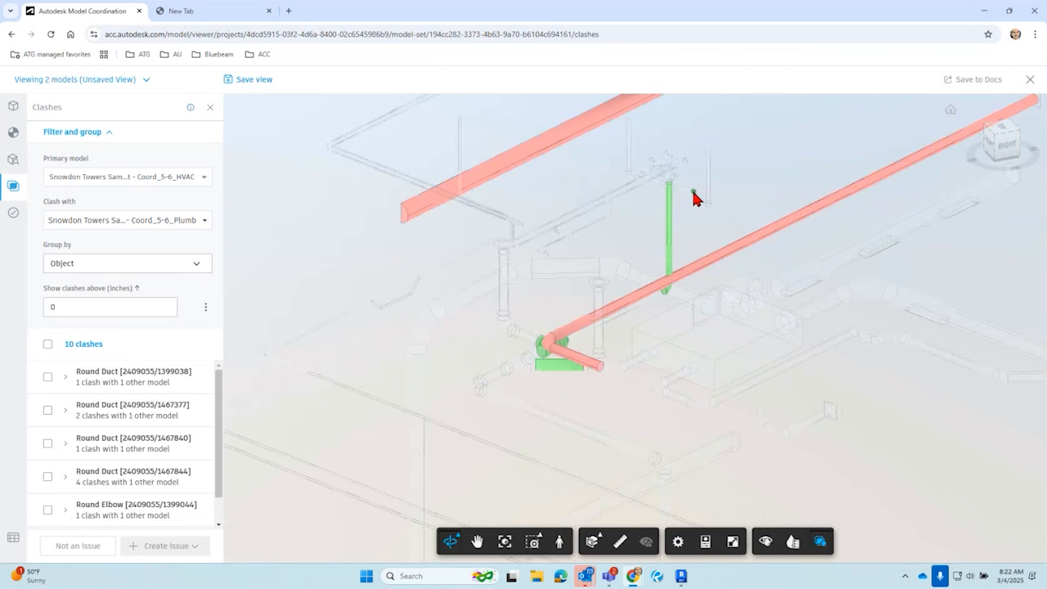
{"action": "scroll", "coordinate": [519, 252], "scroll_direction": "up", "scroll_amount": 2}
{"action": "left_click_drag", "start_coordinate": [519, 250], "coordinate": [563, 409]}
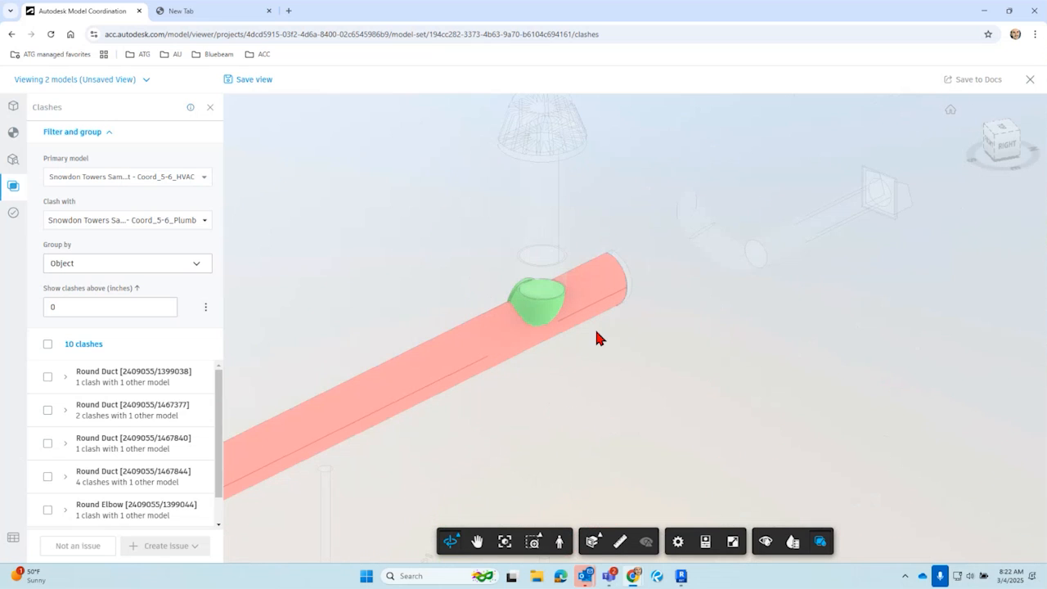
{"action": "scroll", "coordinate": [581, 317], "scroll_direction": "down", "scroll_amount": 10}
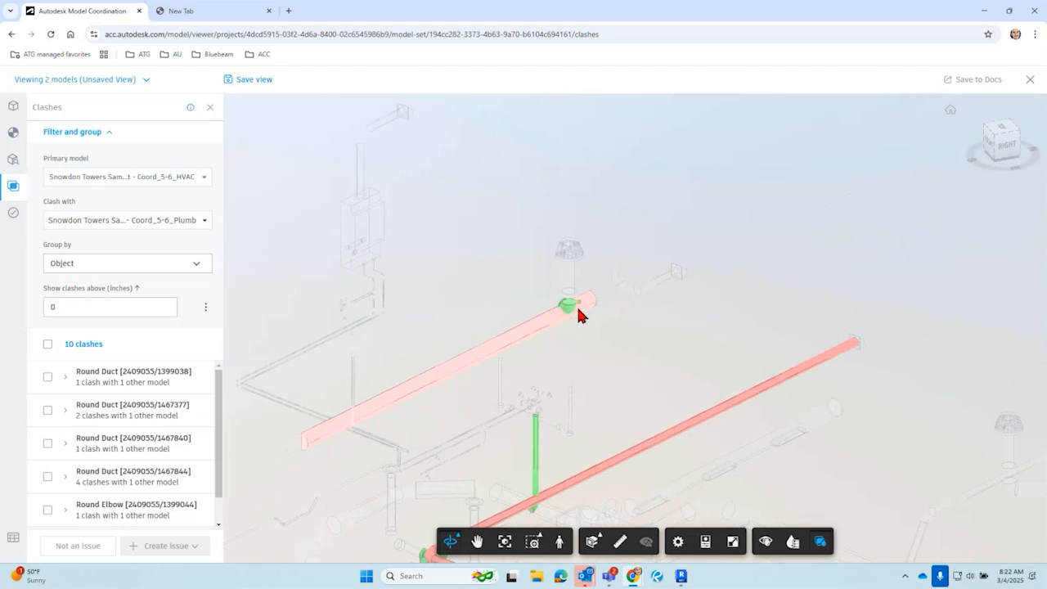
{"action": "middle_click_drag", "start_coordinate": [588, 450], "coordinate": [625, 359]}
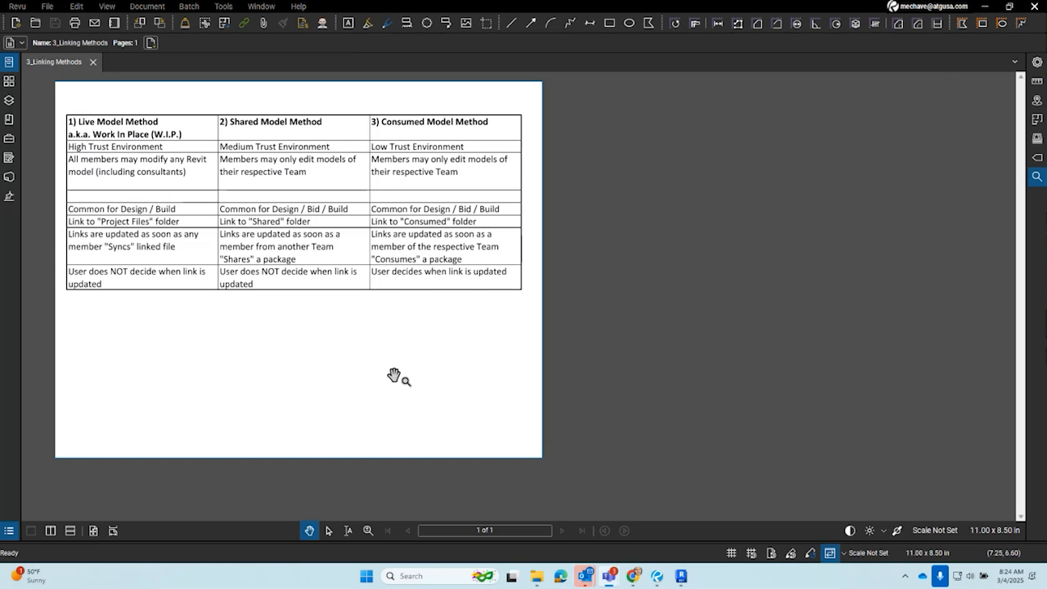
Step: Minimize the 3_Linking Methods document and return to a wider view of the HVAC and plumbing clashes in Chrome
{"action": "left_click", "coordinate": [986, 6]}
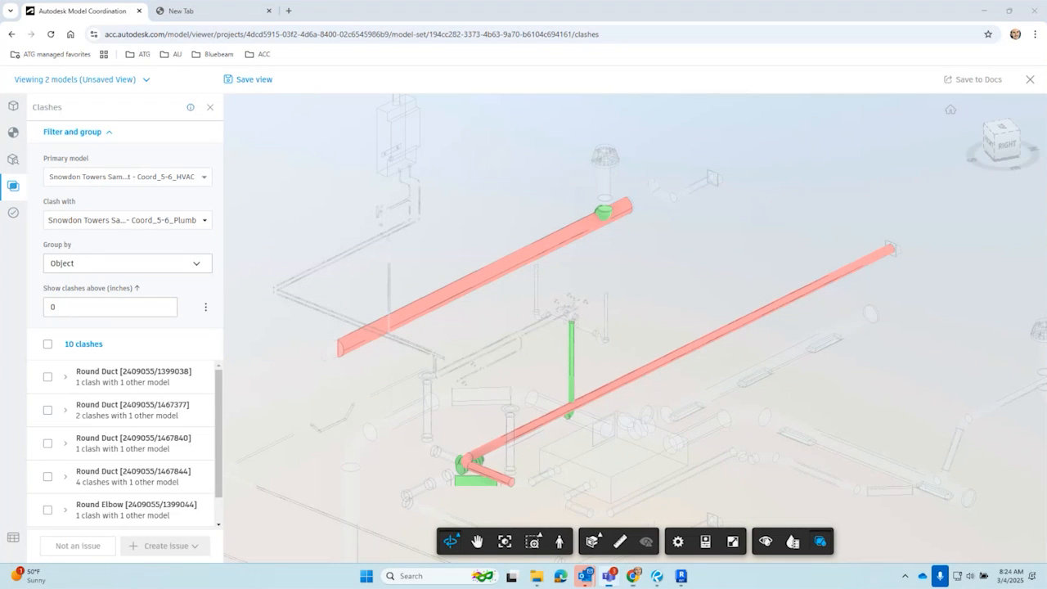
{"action": "scroll", "coordinate": [696, 227], "scroll_direction": "down", "scroll_amount": 5}
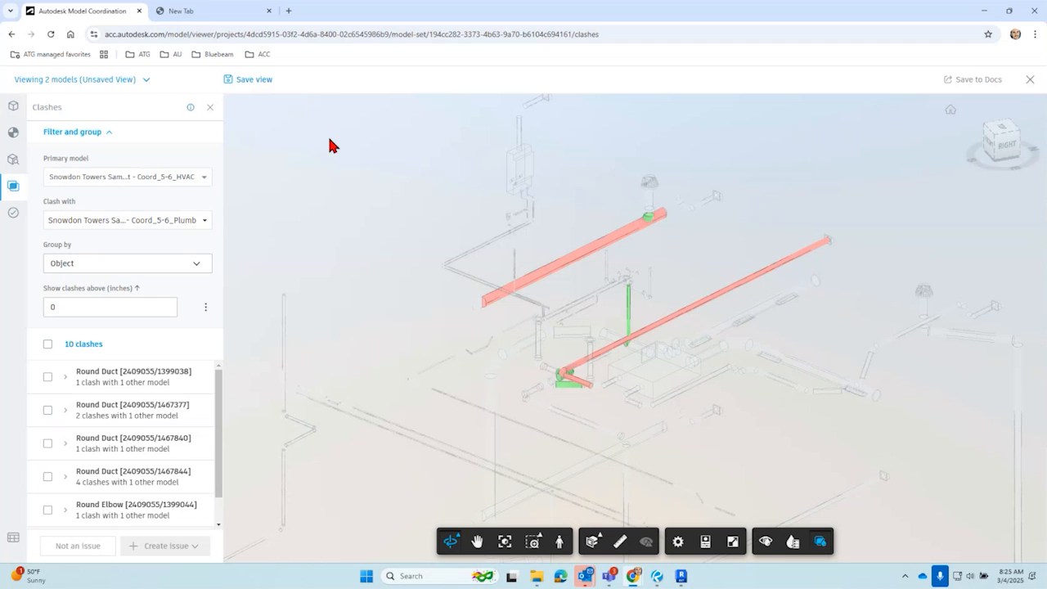
{"action": "left_click", "coordinate": [691, 27]}
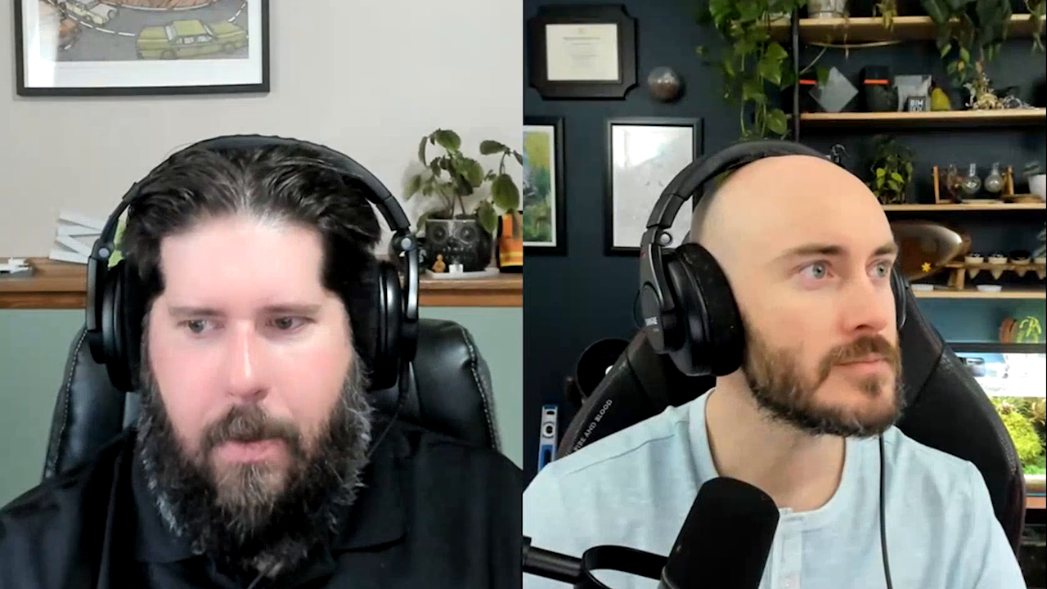